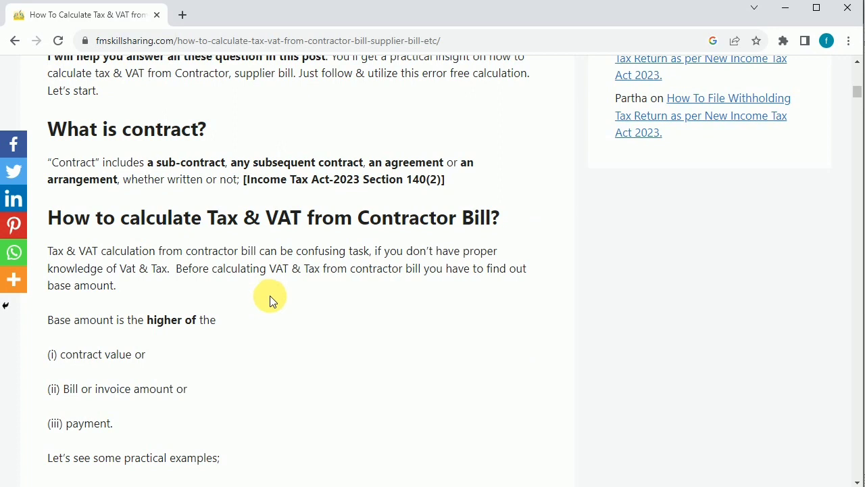
# Skim past the contractor bill examples and highlight the heading "How to calculate Tax & VAT from Supplier Bill?".
pyautogui.scroll(-1, 270, 303)
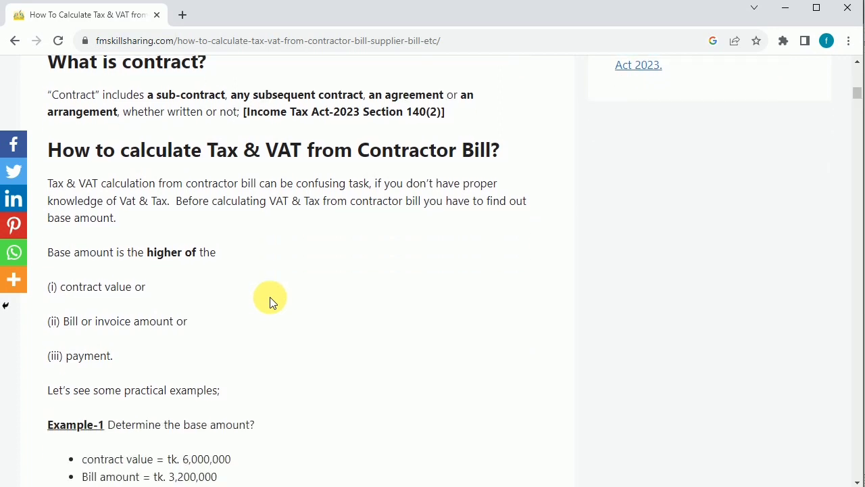
pyautogui.scroll(-1, 270, 302)
pyautogui.scroll(-3, 269, 302)
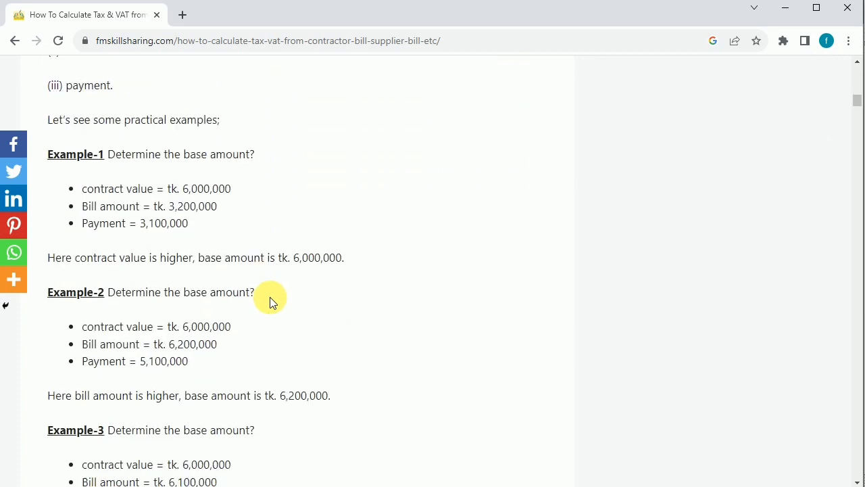
pyautogui.scroll(-15, 246, 292)
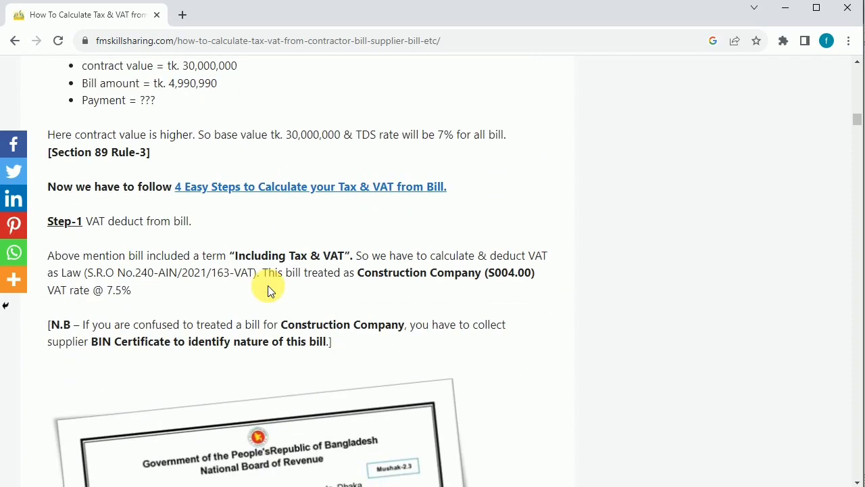
pyautogui.scroll(-17, 263, 278)
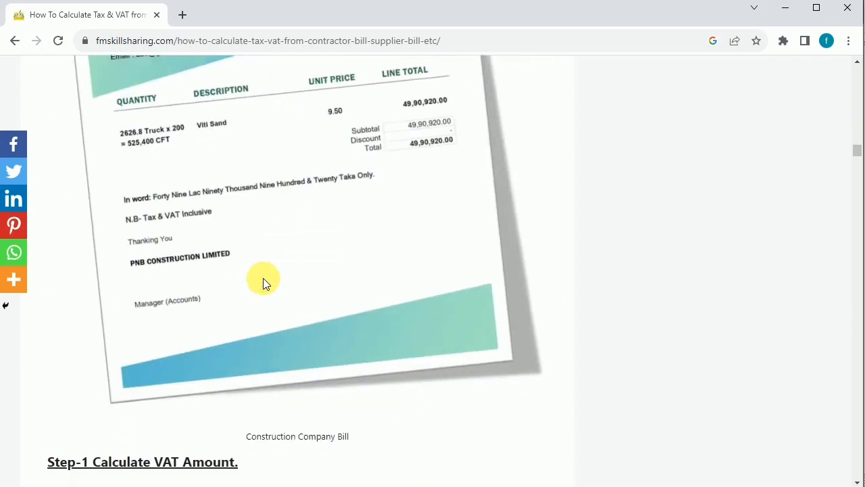
pyautogui.scroll(-17, 263, 278)
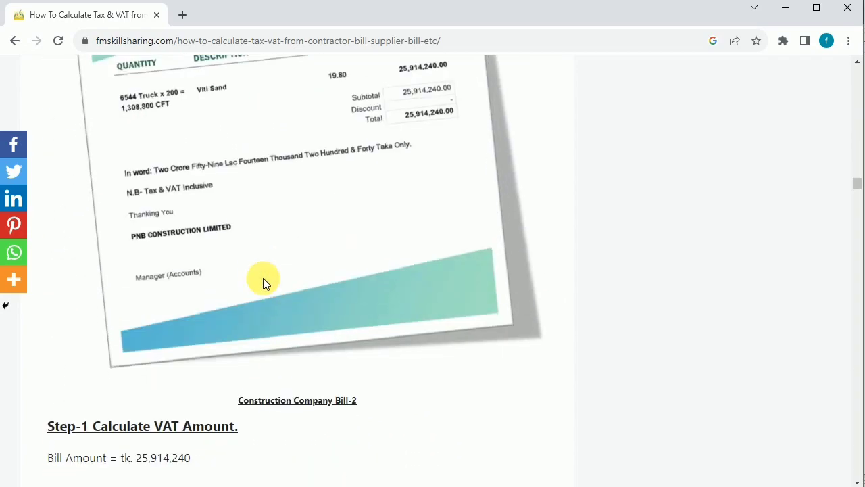
pyautogui.scroll(-13, 263, 278)
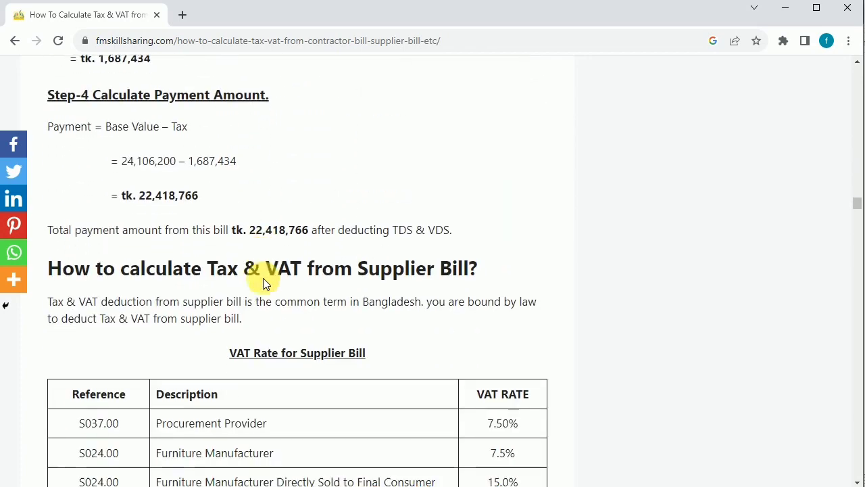
pyautogui.scroll(1, 263, 284)
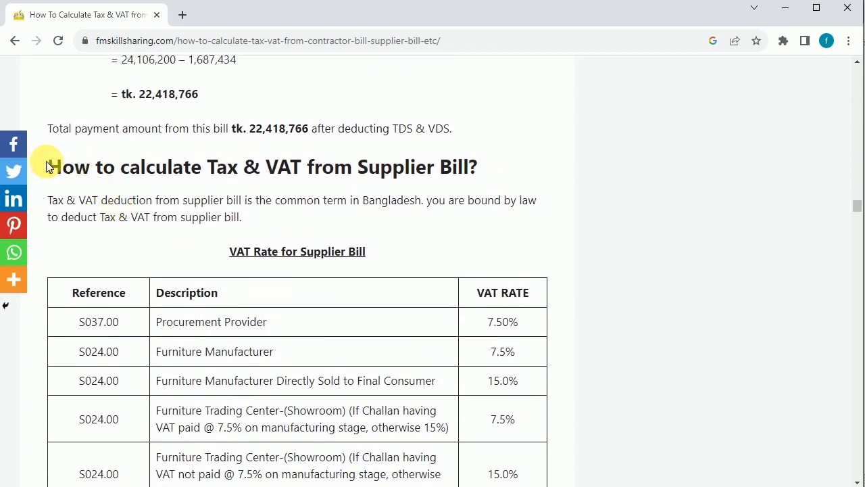
pyautogui.moveTo(59, 167); pyautogui.dragTo(486, 162)
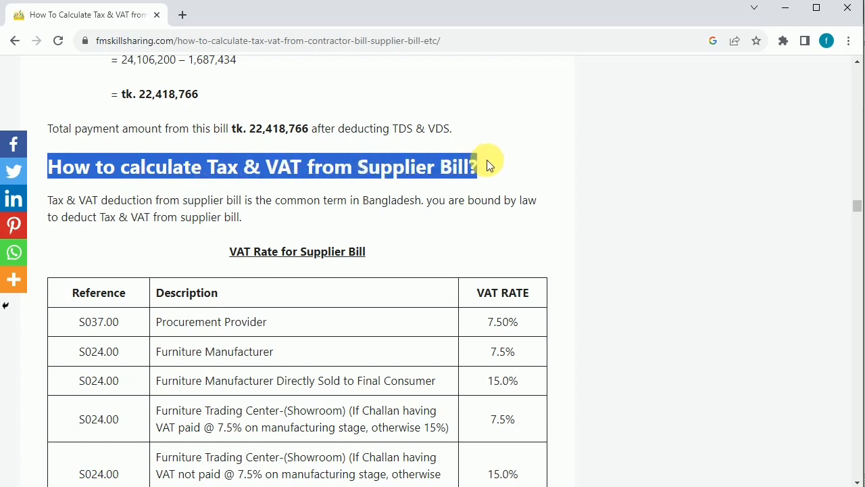
# Highlight the introductory paragraph about deducting Tax & VAT from supplier bills.
pyautogui.scroll(-2, 149, 150)
pyautogui.scroll(1, 149, 150)
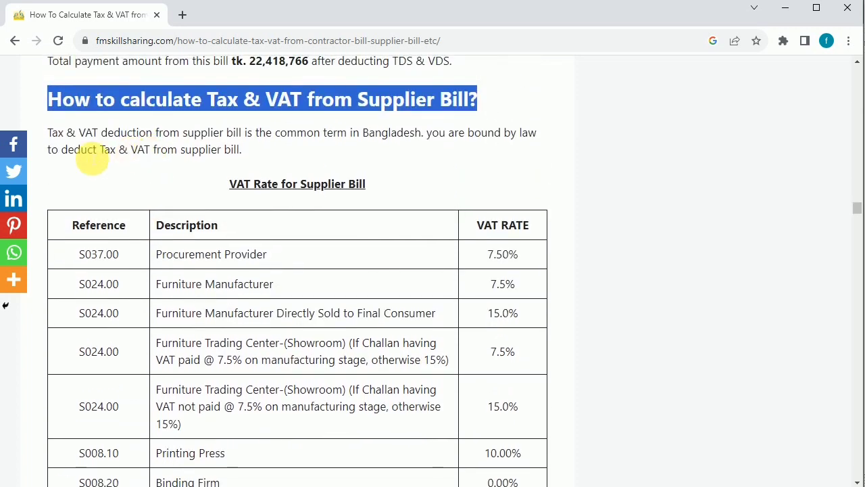
pyautogui.click(60, 138)
pyautogui.moveTo(53, 138); pyautogui.dragTo(247, 154)
# Review the "VAT Rate for Supplier Bill" table, highlighting its title and the Procurement Provider entry with its rate.
pyautogui.scroll(-1, 432, 246)
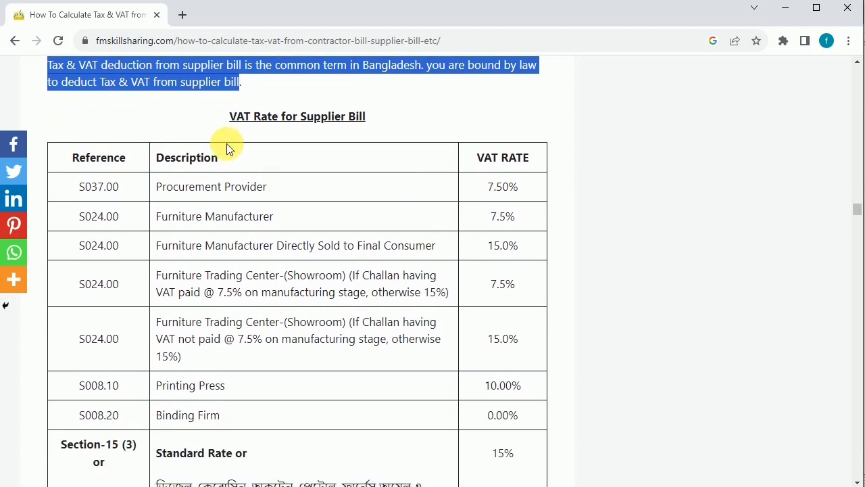
pyautogui.moveTo(238, 119); pyautogui.dragTo(369, 120)
pyautogui.scroll(-1, 357, 250)
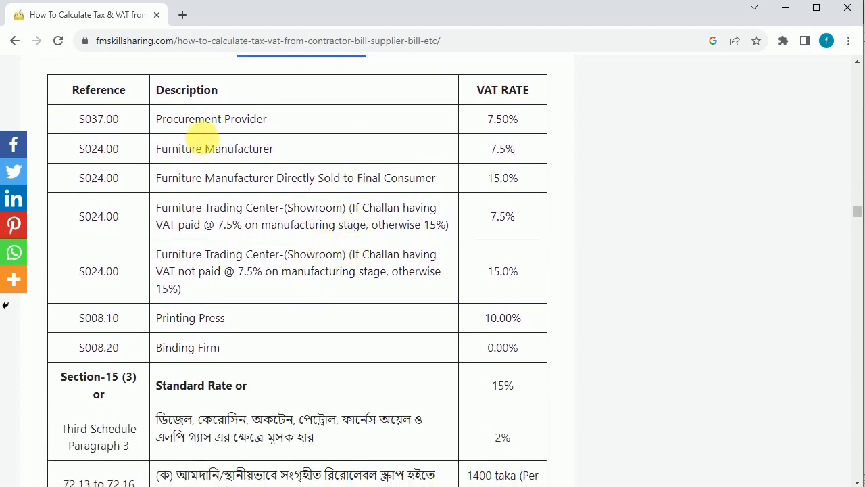
pyautogui.moveTo(156, 119); pyautogui.dragTo(515, 112)
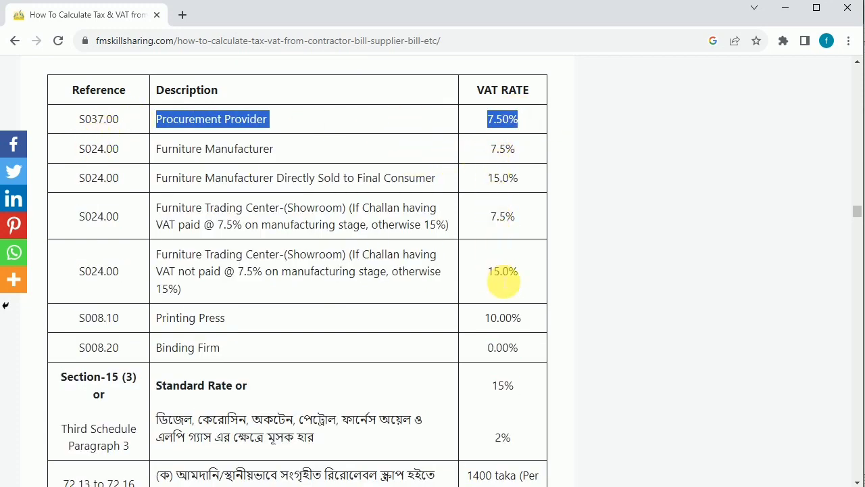
pyautogui.scroll(-2, 503, 286)
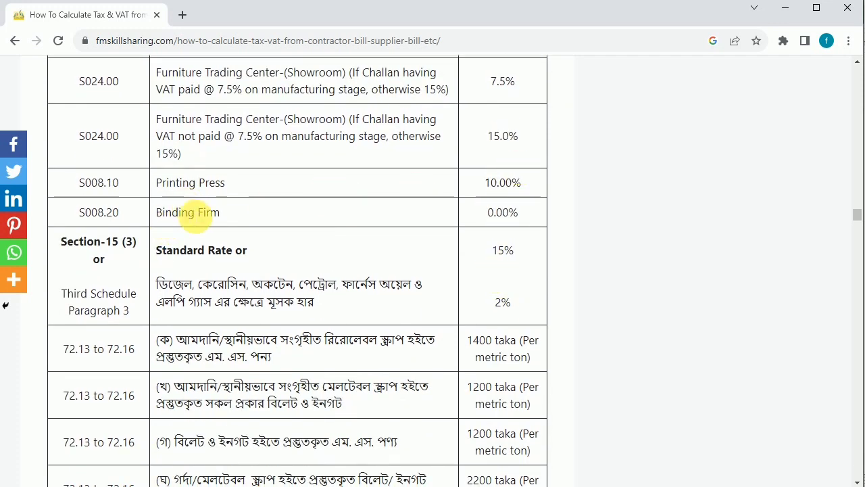
pyautogui.scroll(-1, 460, 257)
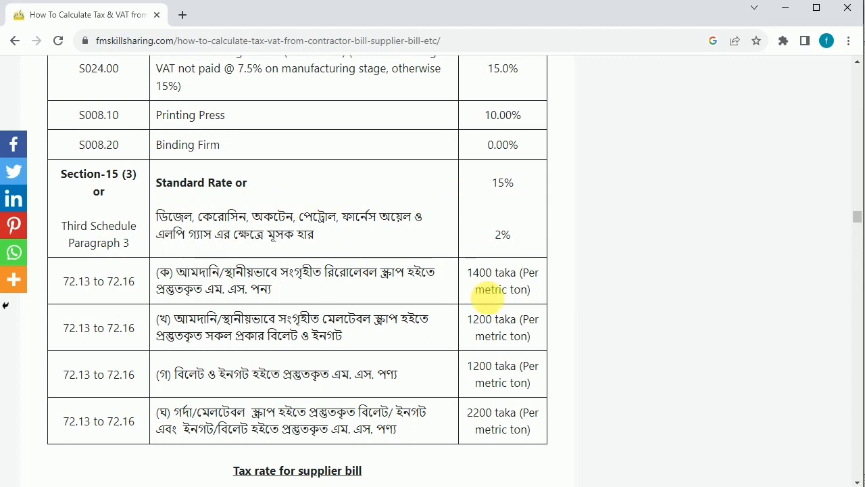
pyautogui.scroll(-1, 324, 336)
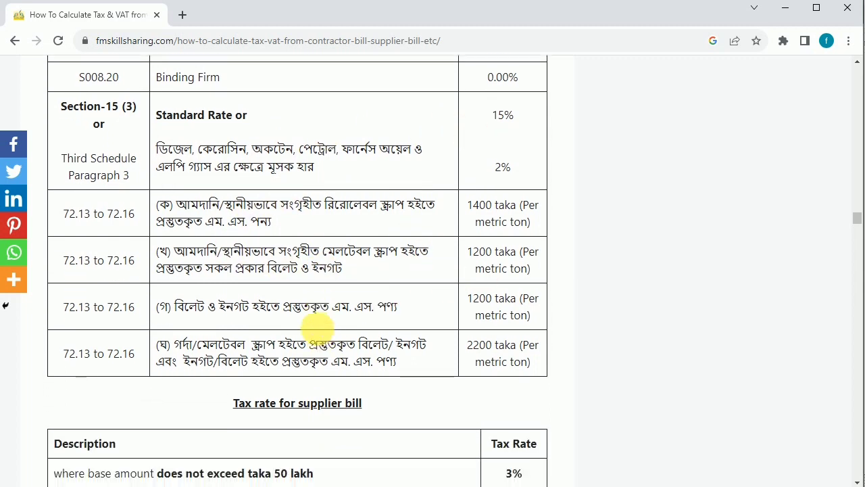
# Examine the "Tax rate for supplier bill" table, marking each base amount tier and checking its tax rate.
pyautogui.scroll(-1, 488, 241)
pyautogui.scroll(-1, 487, 237)
pyautogui.scroll(-1, 484, 239)
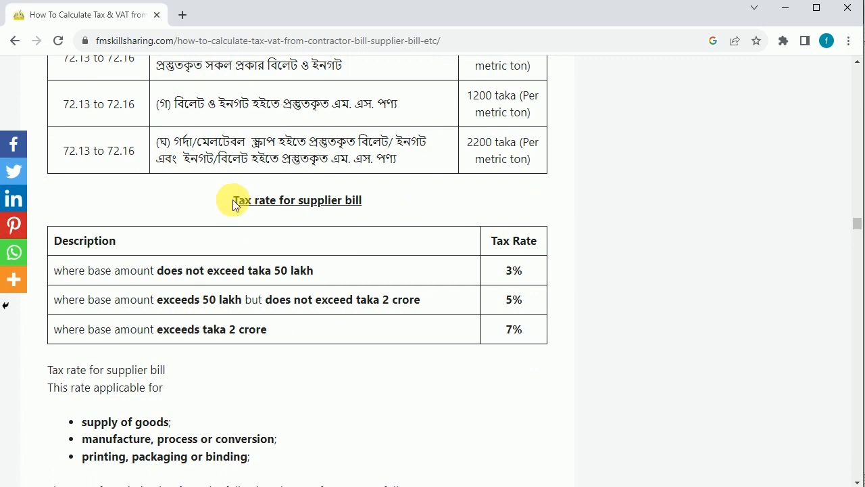
pyautogui.moveTo(241, 204); pyautogui.dragTo(358, 191)
pyautogui.click(364, 190)
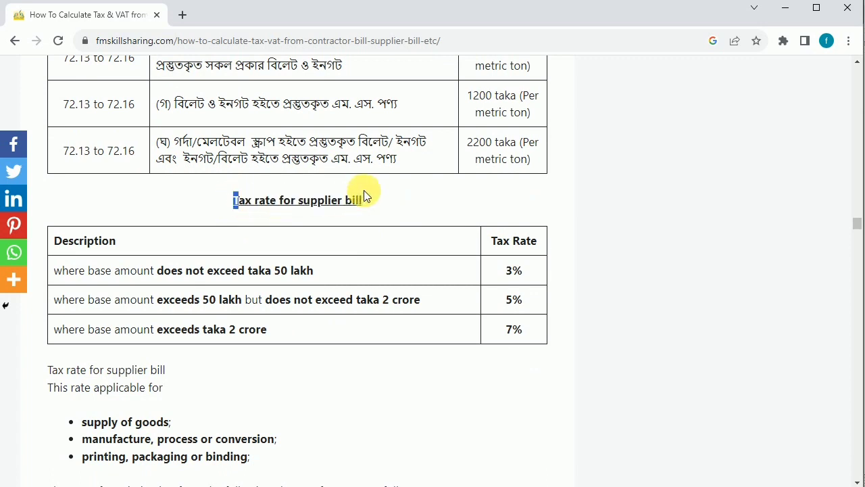
pyautogui.moveTo(67, 272); pyautogui.dragTo(318, 273)
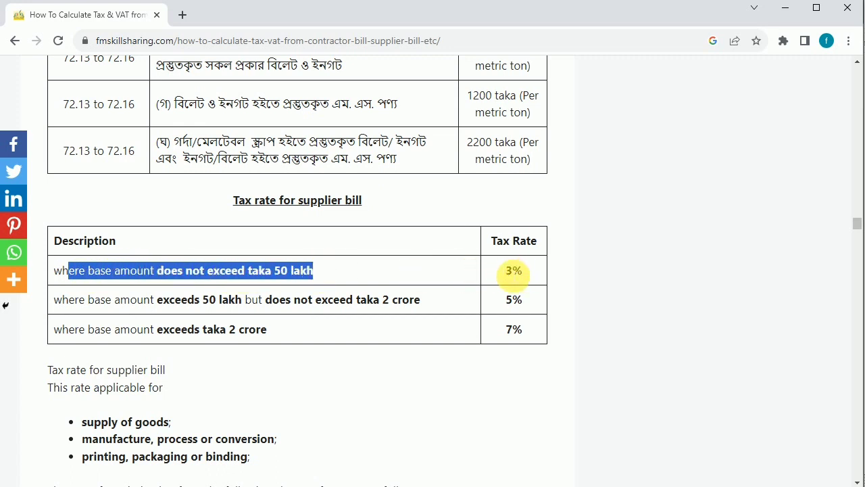
pyautogui.moveTo(506, 270); pyautogui.dragTo(524, 271)
pyautogui.moveTo(102, 304); pyautogui.dragTo(440, 305)
pyautogui.click(490, 306)
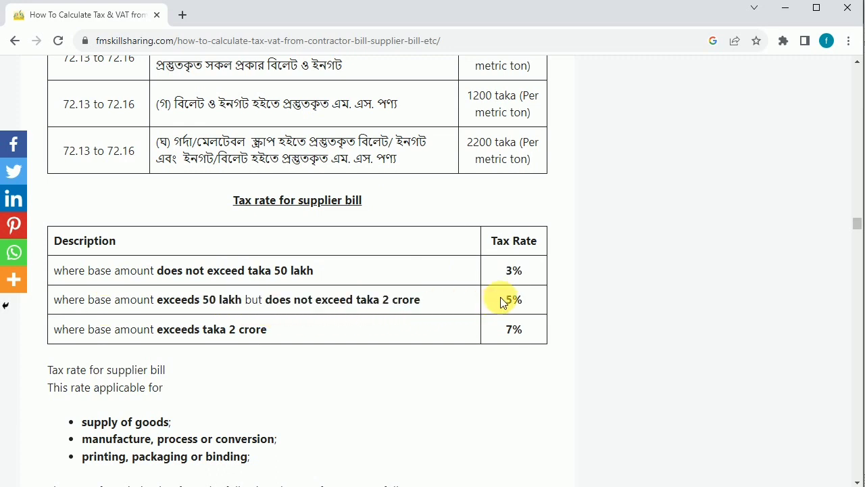
pyautogui.moveTo(101, 330); pyautogui.dragTo(249, 336)
pyautogui.click(506, 330)
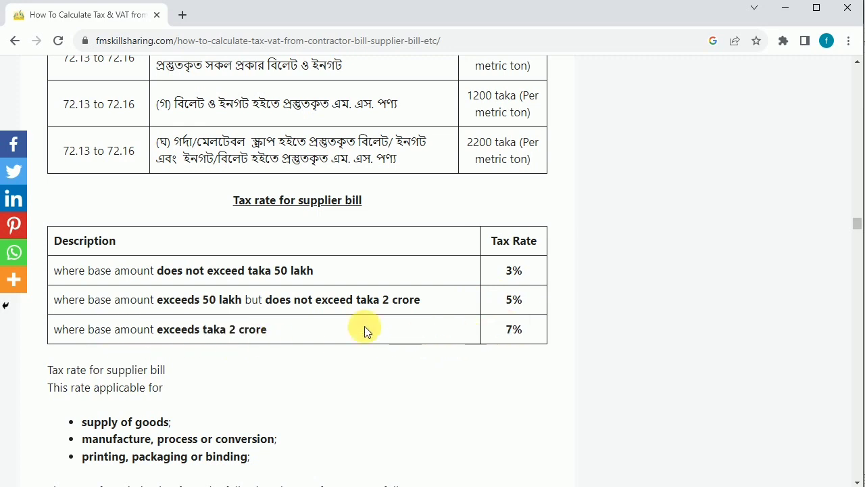
# Highlight in turn the supply of goods, manufacture/process/conversion and printing/packaging/binding items that the supplier tax rate applies to.
pyautogui.scroll(-1, 342, 326)
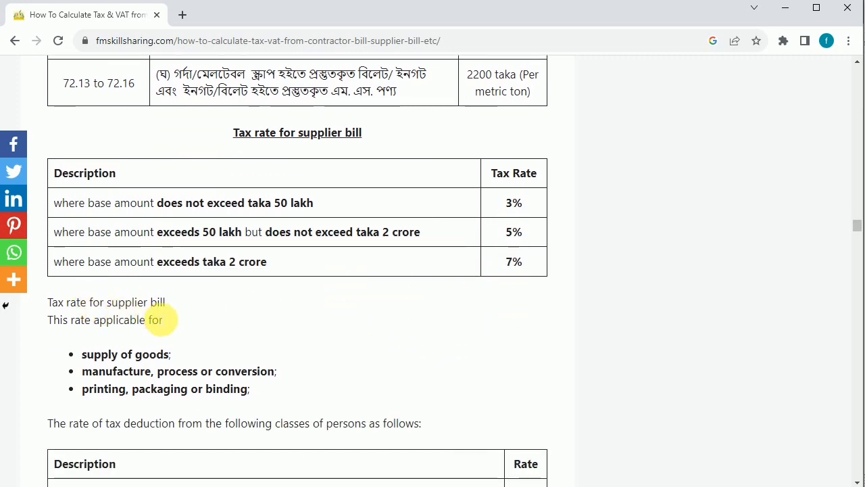
pyautogui.scroll(-2, 163, 329)
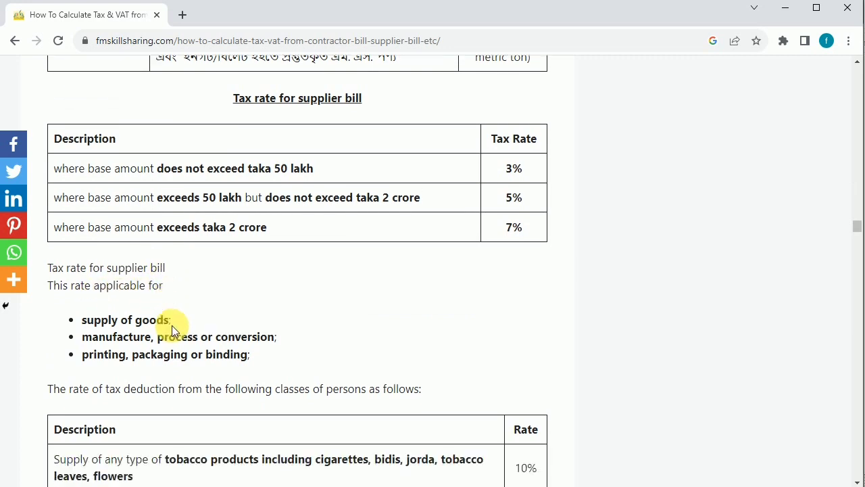
pyautogui.scroll(1, 185, 272)
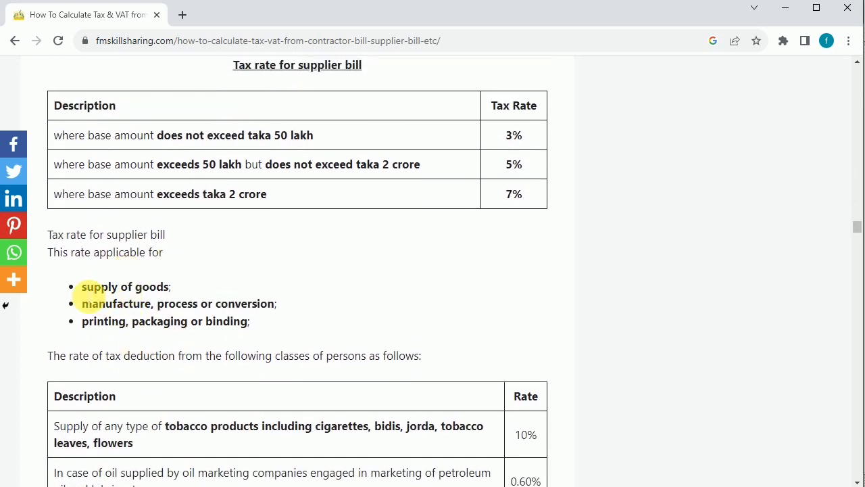
pyautogui.moveTo(82, 287); pyautogui.dragTo(200, 288)
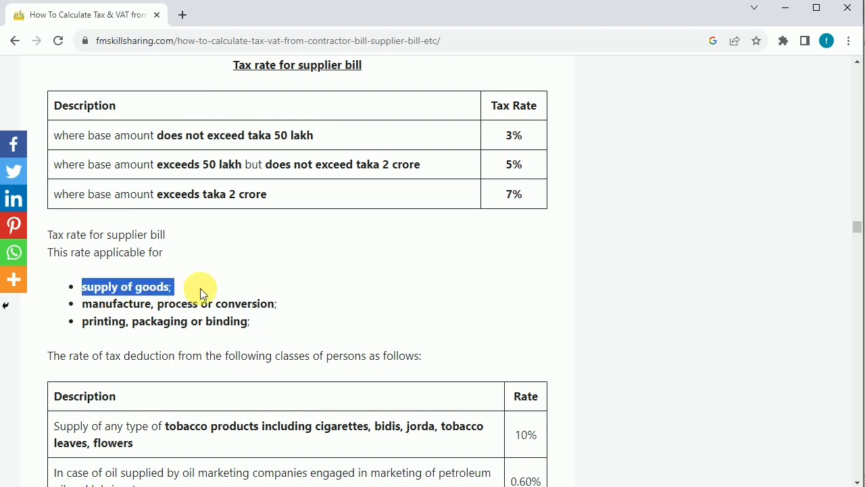
pyautogui.moveTo(82, 304); pyautogui.dragTo(269, 304)
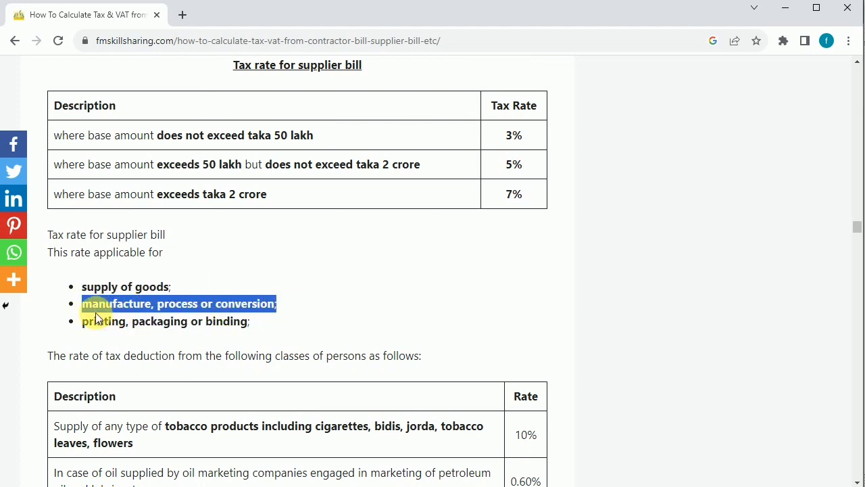
pyautogui.moveTo(81, 323); pyautogui.dragTo(271, 328)
# Return to the supplier bill section, highlight its heading again and recheck the VAT and tax rate tables below it.
pyautogui.scroll(1, 372, 333)
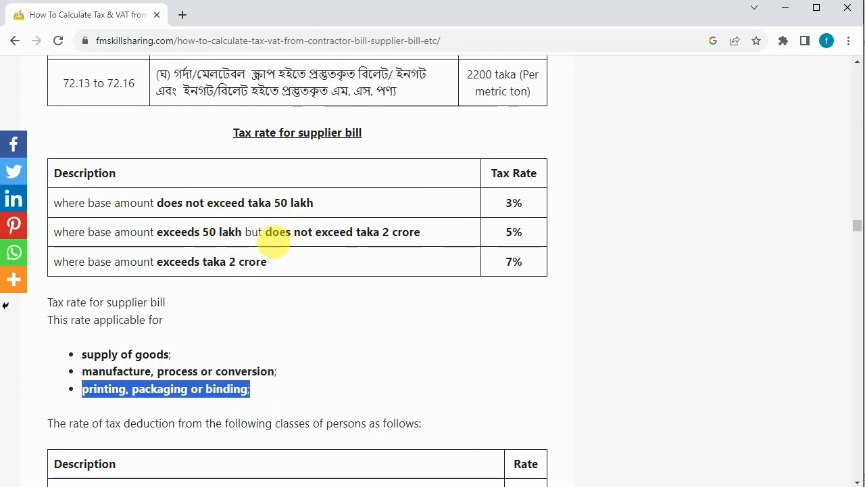
pyautogui.scroll(10, 273, 249)
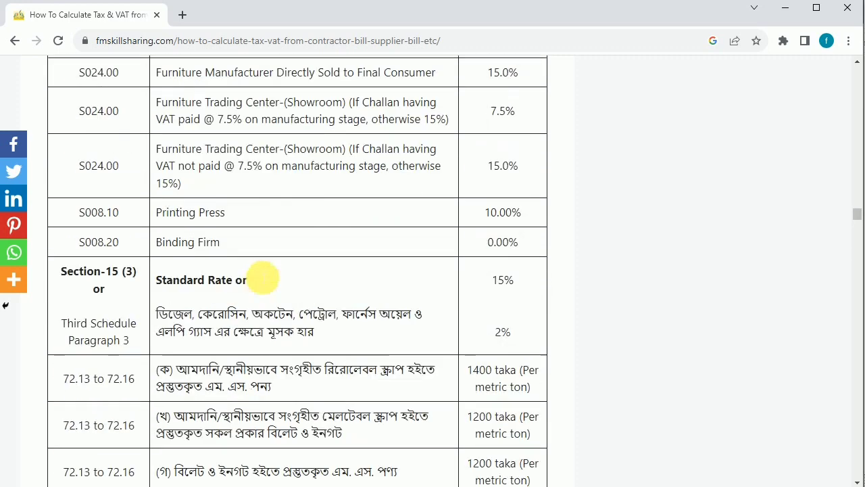
pyautogui.scroll(3, 260, 284)
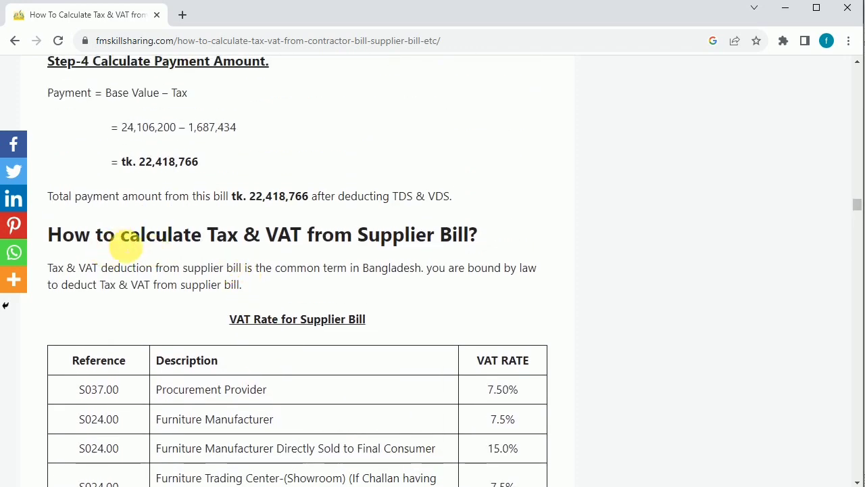
pyautogui.moveTo(54, 236); pyautogui.dragTo(484, 235)
pyautogui.scroll(-5, 342, 360)
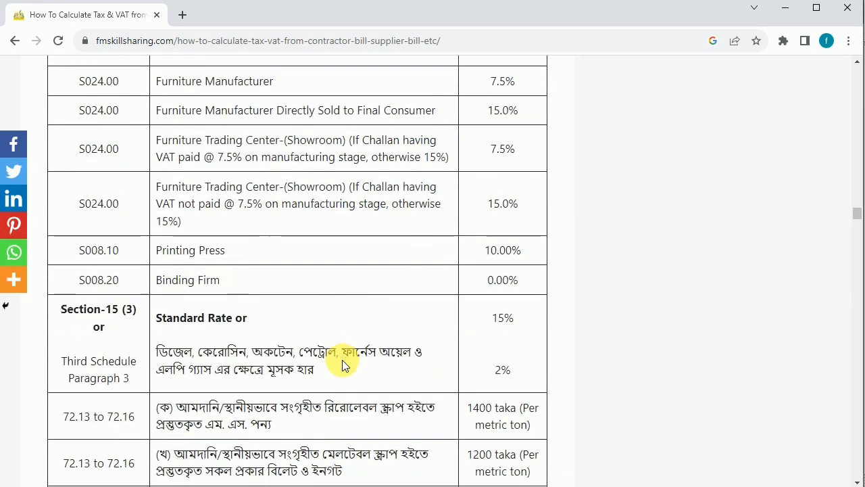
pyautogui.scroll(-4, 337, 360)
pyautogui.scroll(-2, 337, 360)
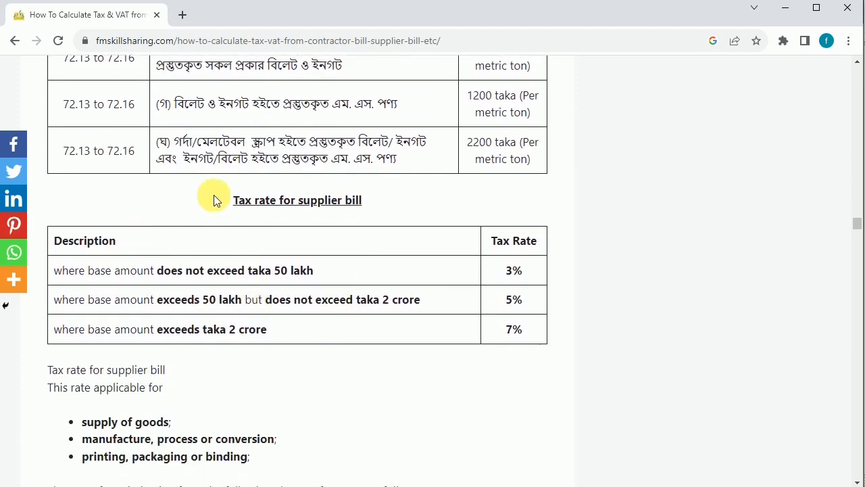
# Highlight the sentence introducing tax deduction rates for specific classes of persons and skim the table below it.
pyautogui.scroll(-4, 59, 256)
pyautogui.moveTo(53, 218); pyautogui.dragTo(421, 219)
pyautogui.scroll(-2, 351, 372)
pyautogui.scroll(-1, 351, 372)
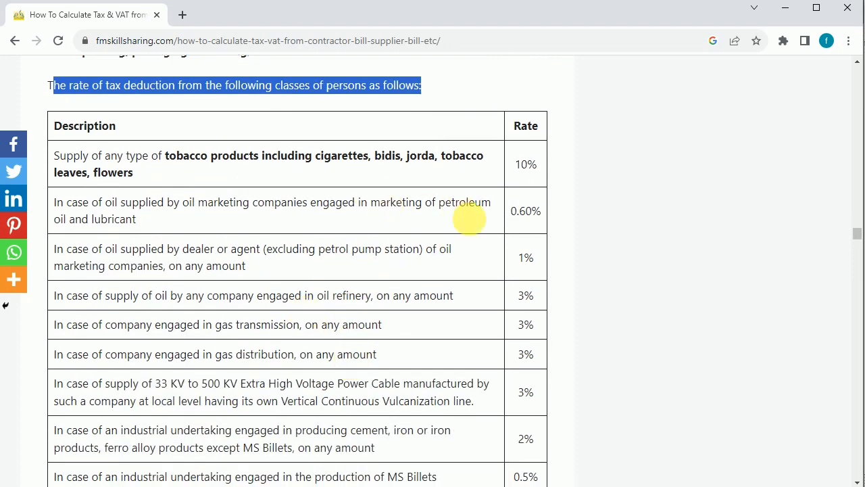
pyautogui.scroll(-3, 405, 326)
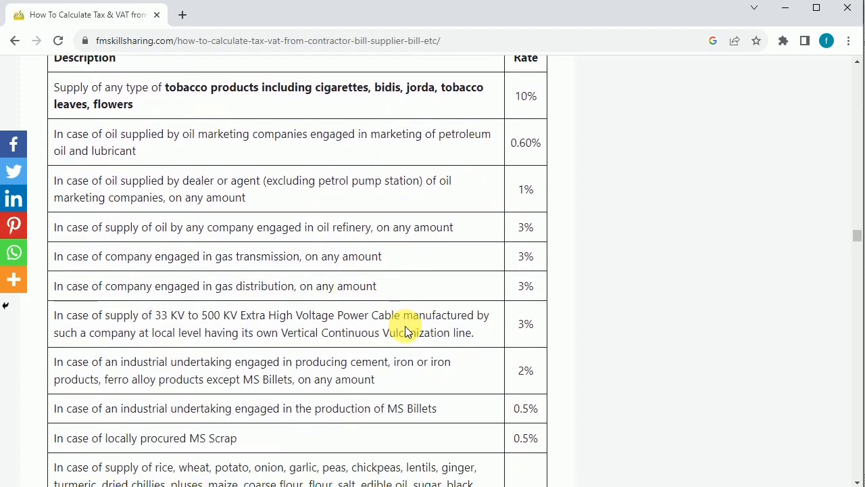
pyautogui.scroll(-2, 404, 298)
# Highlight the tobacco products description in the class-specific rate table and review the remaining rows.
pyautogui.scroll(5, 402, 311)
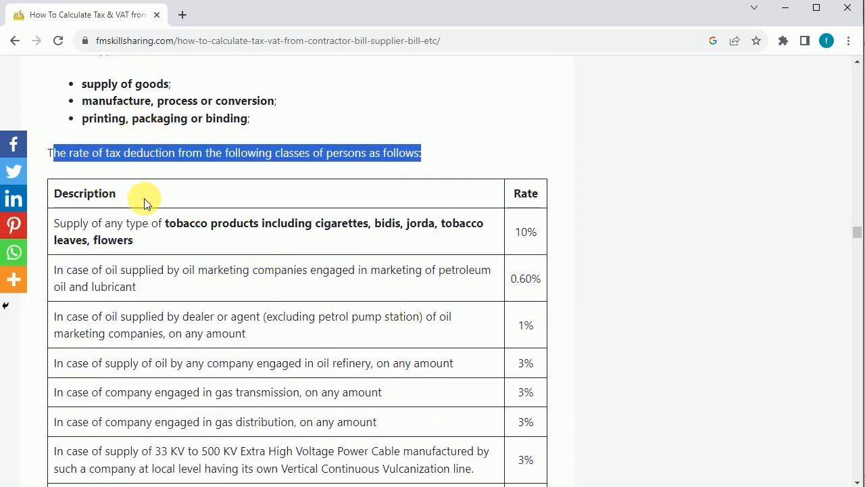
pyautogui.moveTo(165, 225); pyautogui.dragTo(189, 234)
pyautogui.scroll(-3, 203, 267)
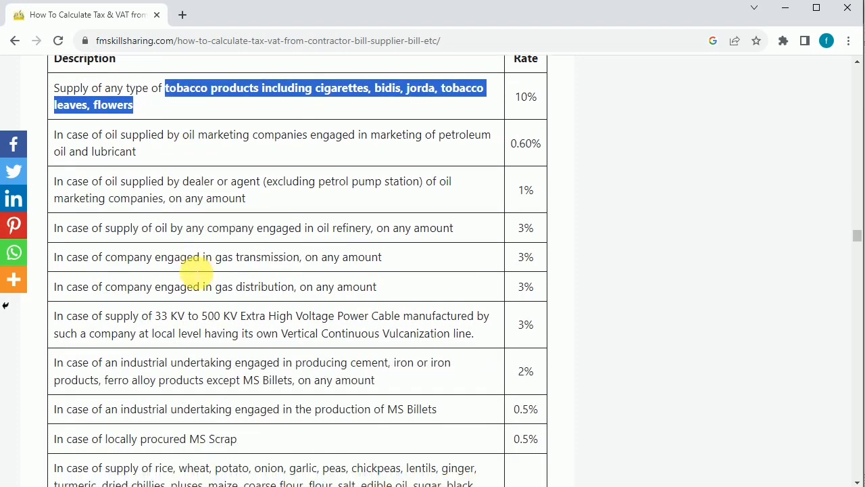
pyautogui.scroll(-3, 345, 367)
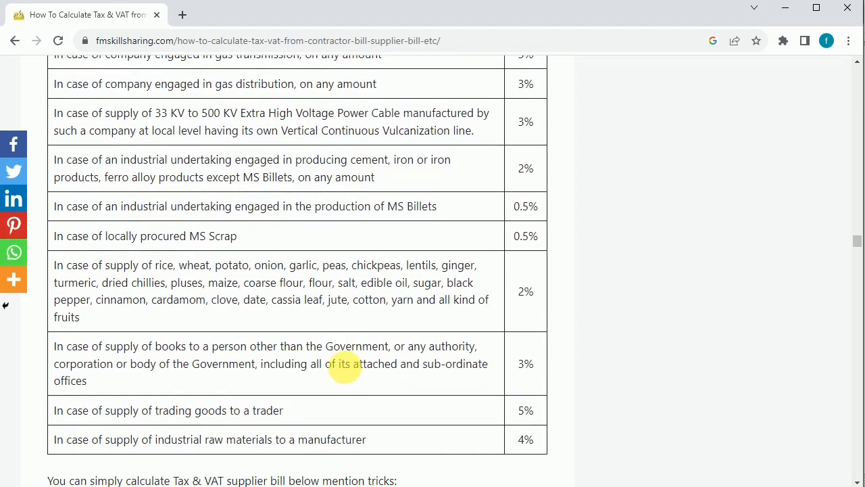
# Go to Practical Example-2 below the class-specific rate table and highlight its paragraph about XYZ company's supply to ABC Ltd.
pyautogui.scroll(-1, 336, 365)
pyautogui.scroll(-1, 227, 223)
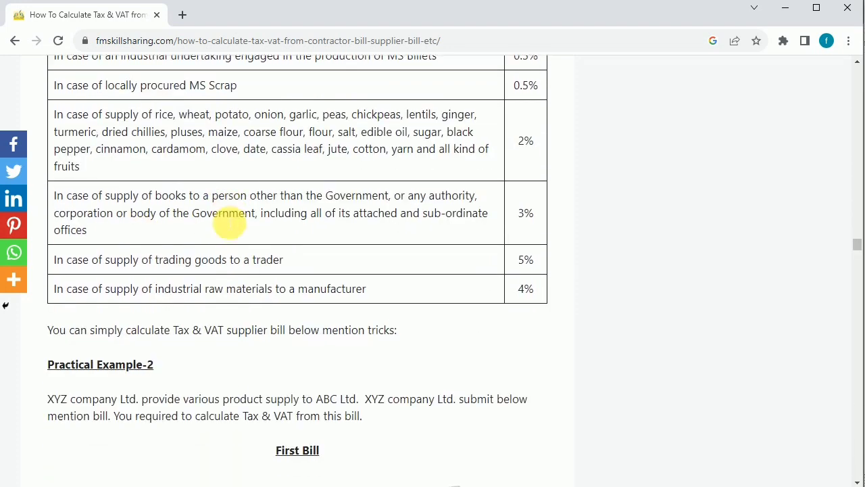
pyautogui.scroll(-2, 227, 223)
pyautogui.moveTo(47, 211); pyautogui.dragTo(372, 223)
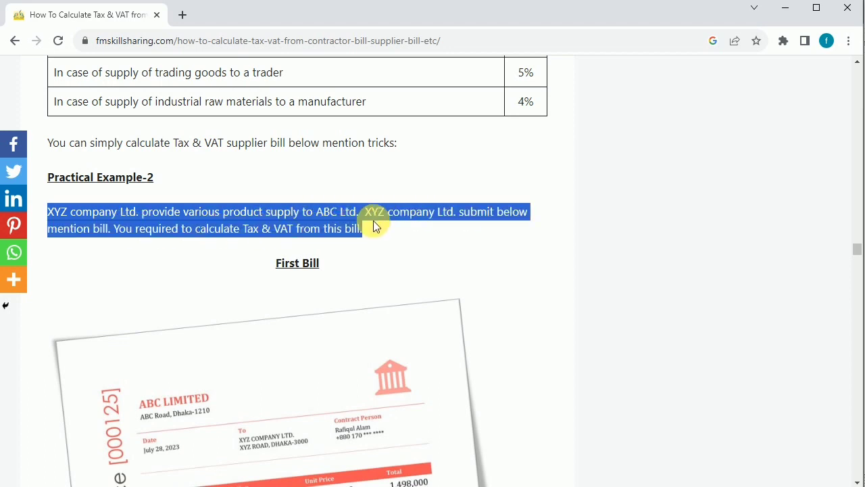
# Examine the First Bill invoice below the example text, from its header details and item lines to its totals and tax note.
pyautogui.scroll(-3, 333, 172)
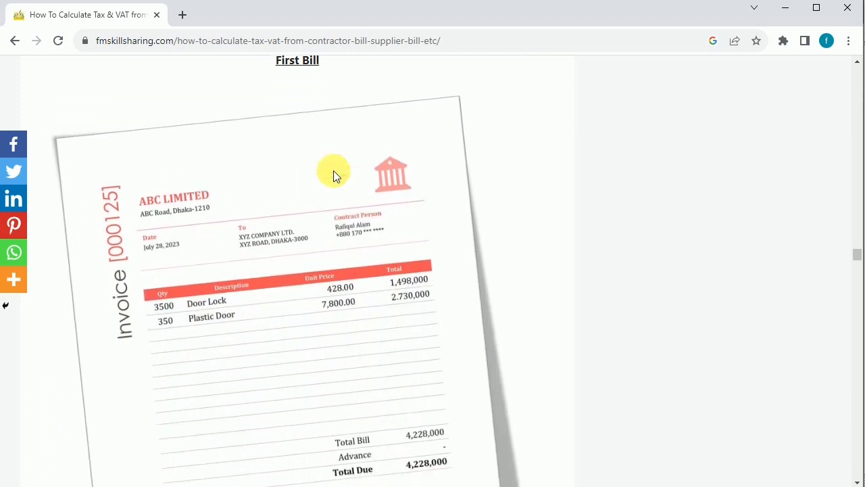
pyautogui.scroll(1, 333, 173)
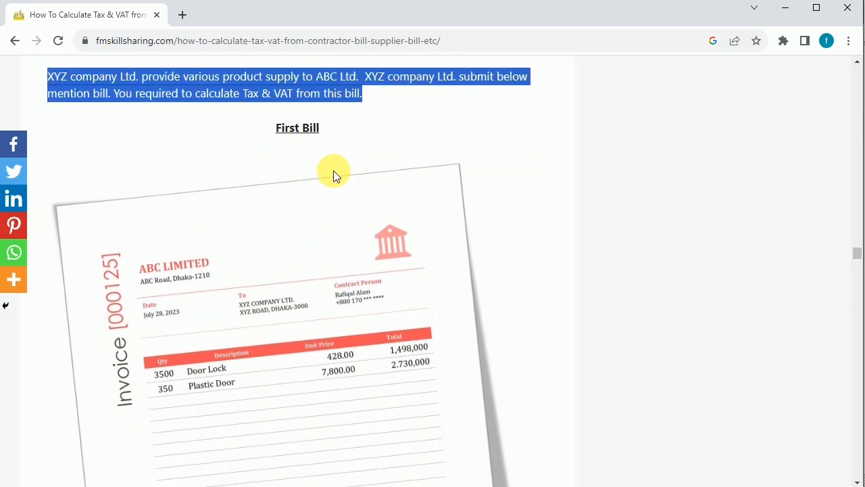
pyautogui.scroll(1, 333, 174)
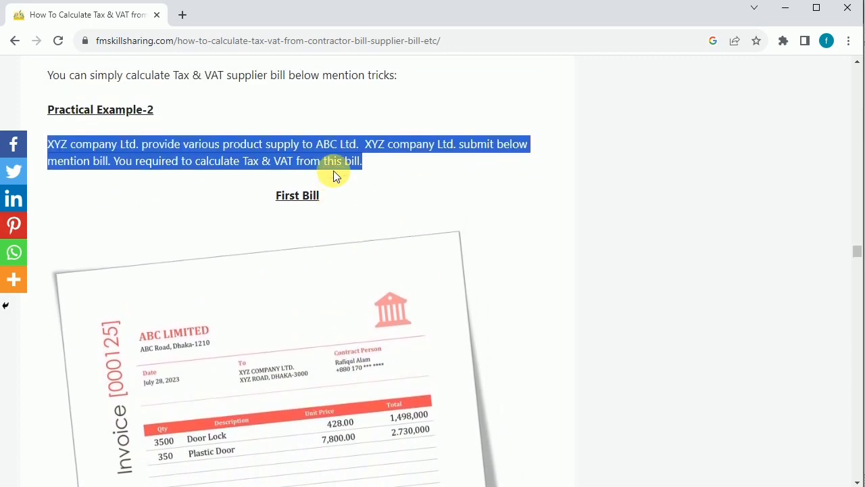
pyautogui.scroll(-2, 334, 174)
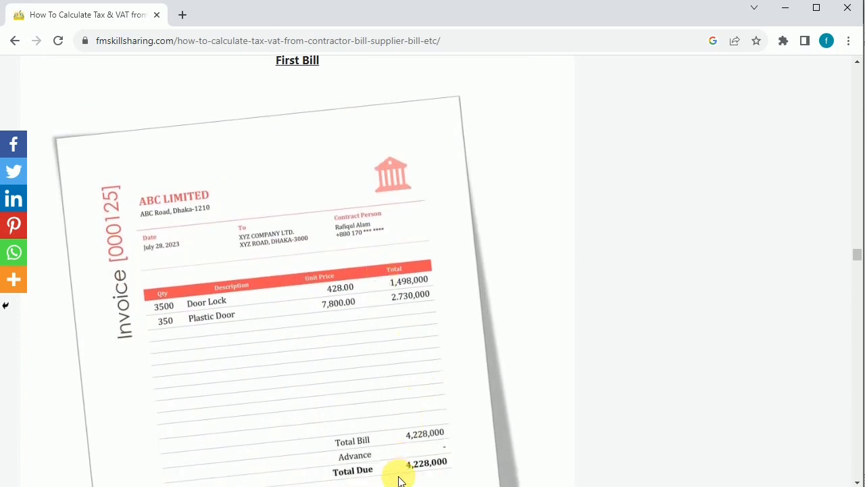
pyautogui.scroll(-1, 386, 366)
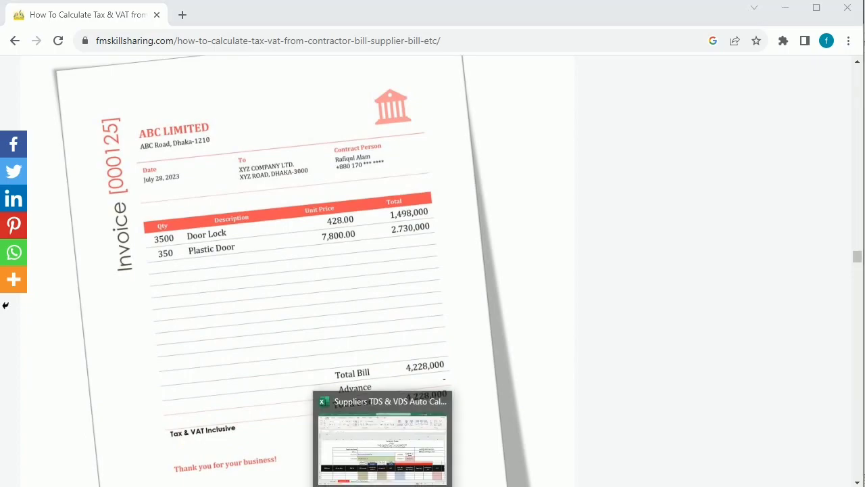
# Switch to the Excel Supply VDS & TDS Calculator and enter XYZ Company LTD. as supplier name, plus the supplier's address from the invoice.
pyautogui.click(385, 486)
pyautogui.click(354, 249)
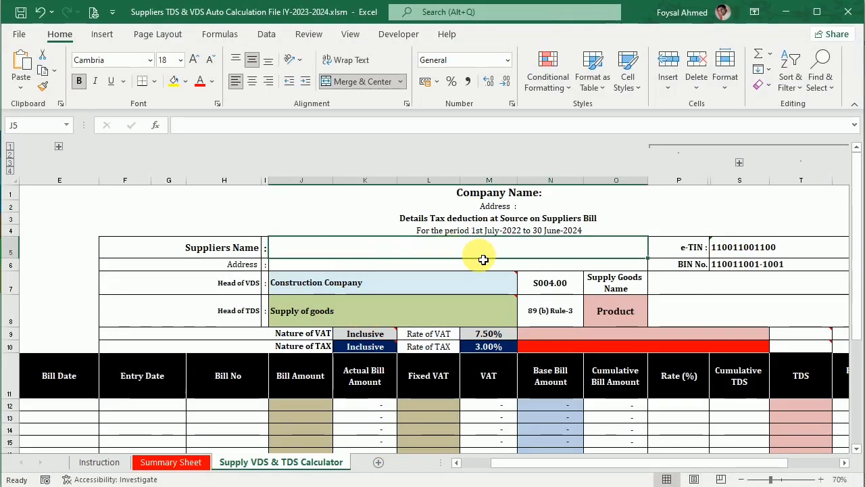
pyautogui.write('XYZ Company LTD.')
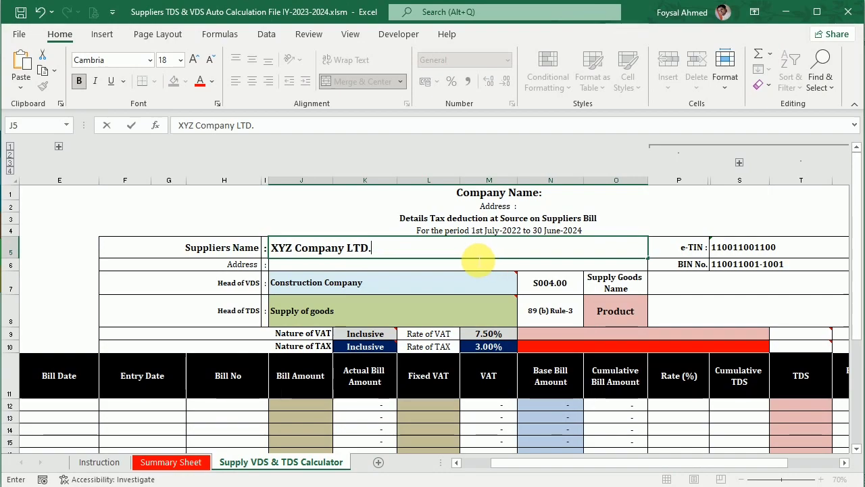
pyautogui.click(432, 266)
pyautogui.hotkey('alt', 'Tab')
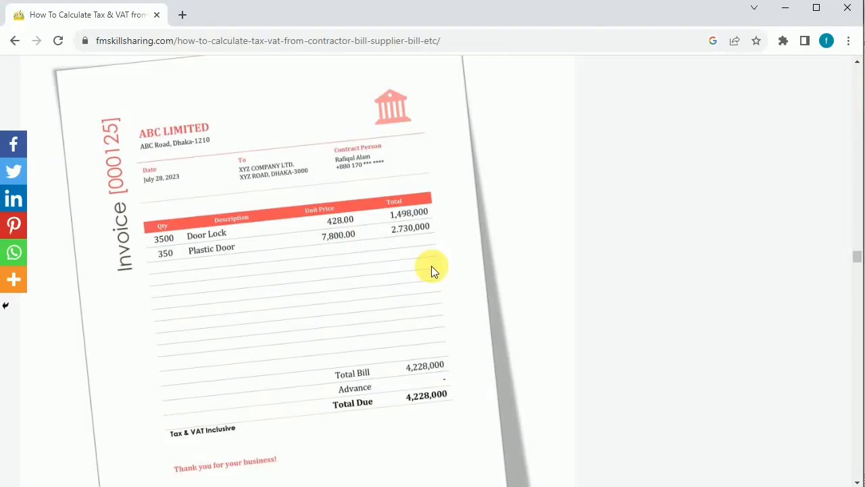
pyautogui.hotkey('alt', 'Tab')
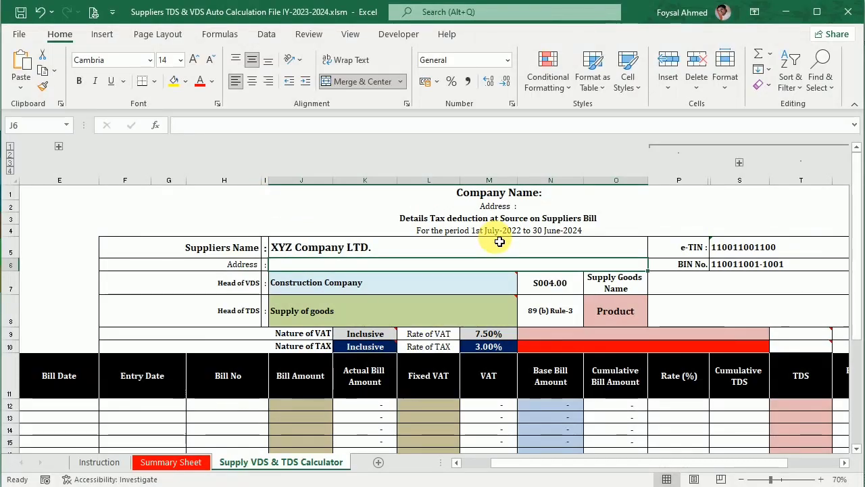
pyautogui.write('XYZ Company LTD.')
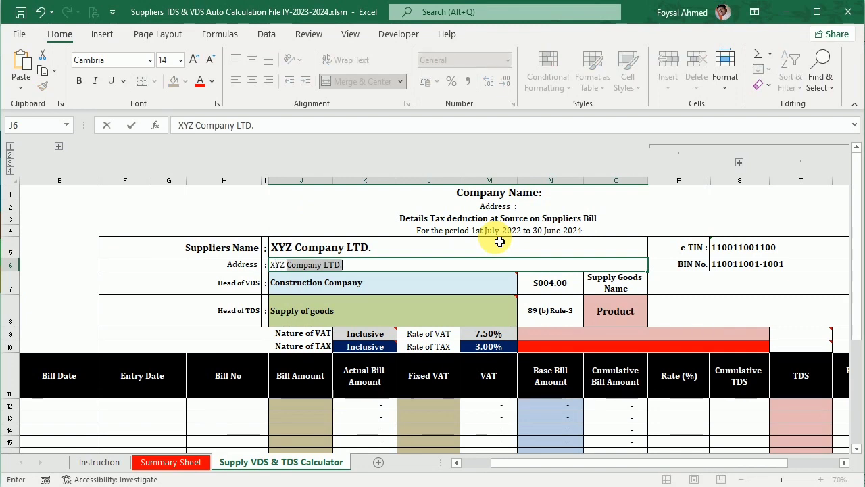
pyautogui.write('R')
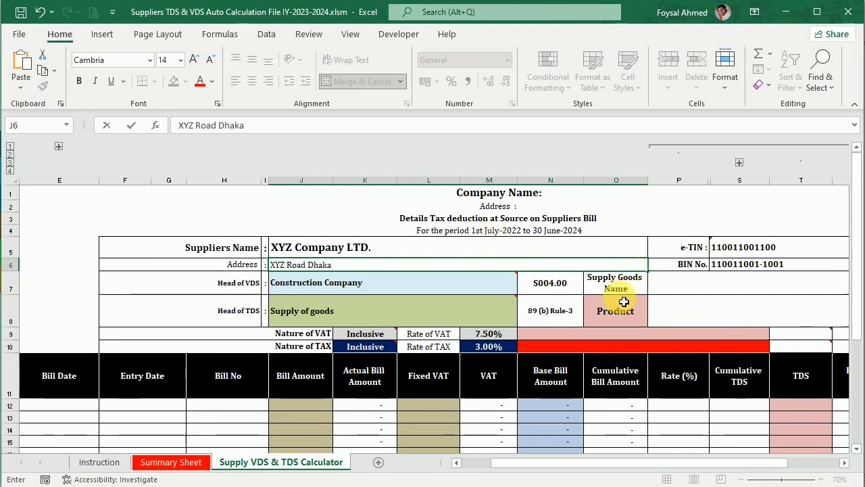
# Enter "Supply Various Goods" as the Supply Goods Name in cell P7.
pyautogui.click(686, 288)
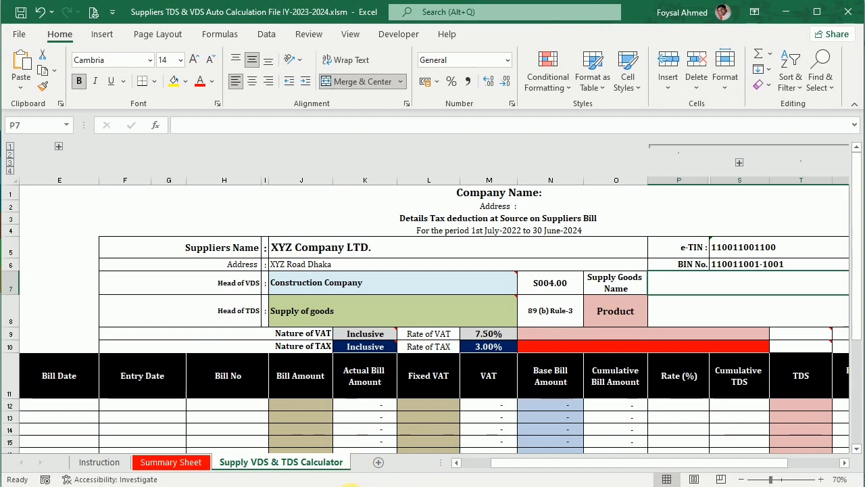
pyautogui.moveTo(350, 486)
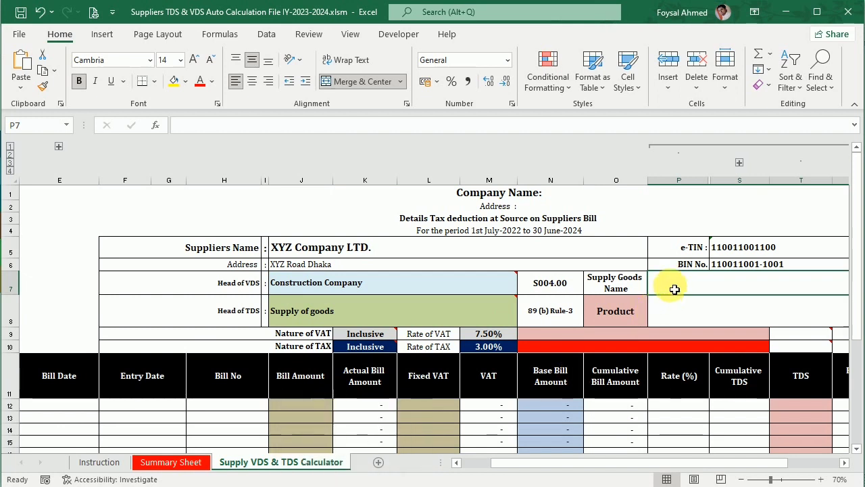
pyautogui.write('Supply Various')
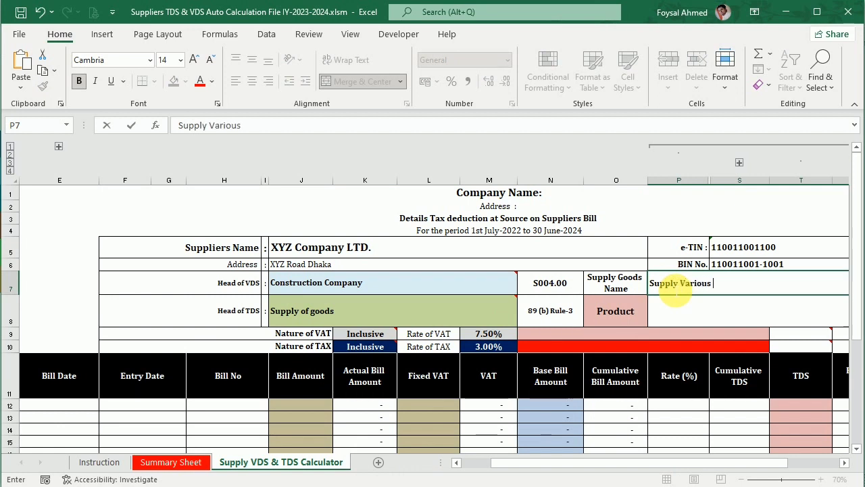
pyautogui.press('Return')
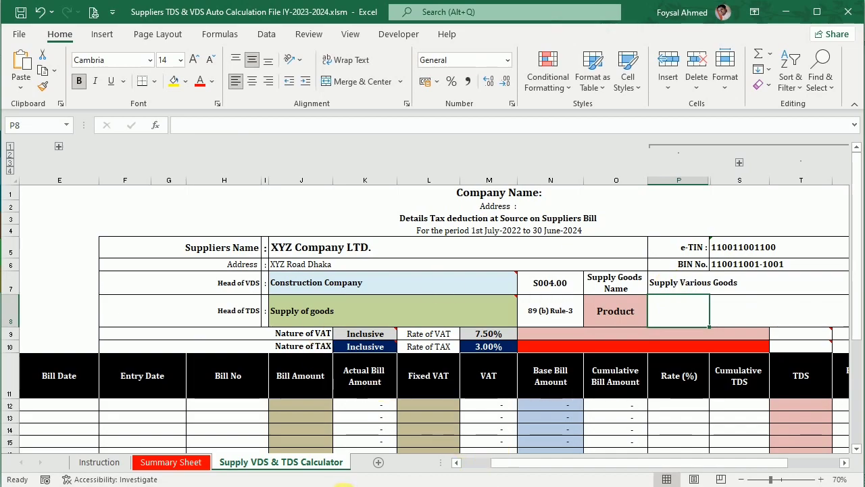
# Recheck the example's supply description in Chrome and set the Head of VDS to Procurement Provider in the Excel calculator.
pyautogui.click(343, 486)
pyautogui.scroll(1, 135, 163)
pyautogui.scroll(2, 135, 162)
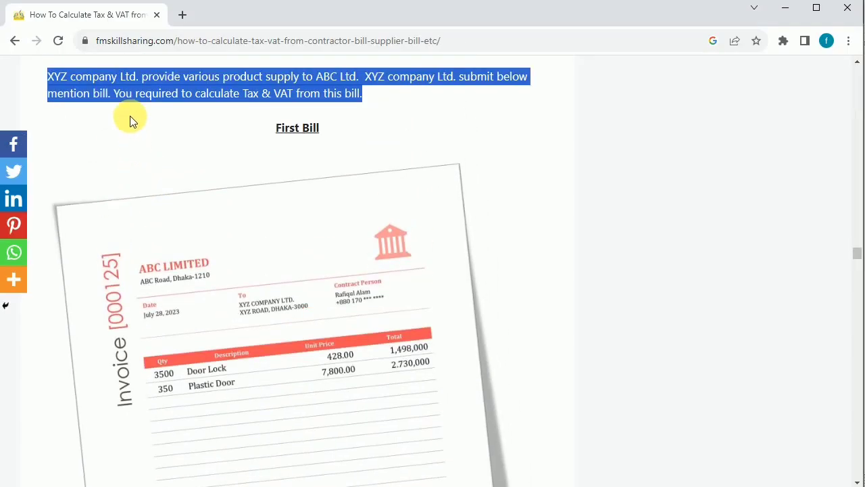
pyautogui.click(375, 484)
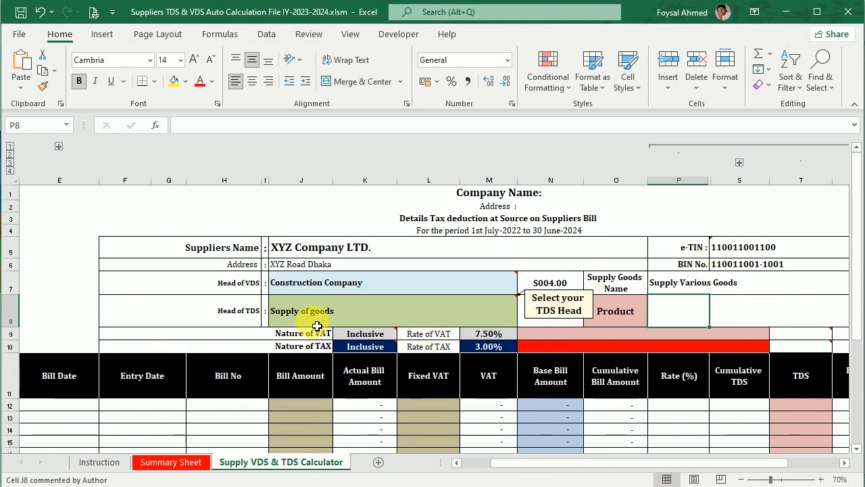
pyautogui.moveTo(431, 289)
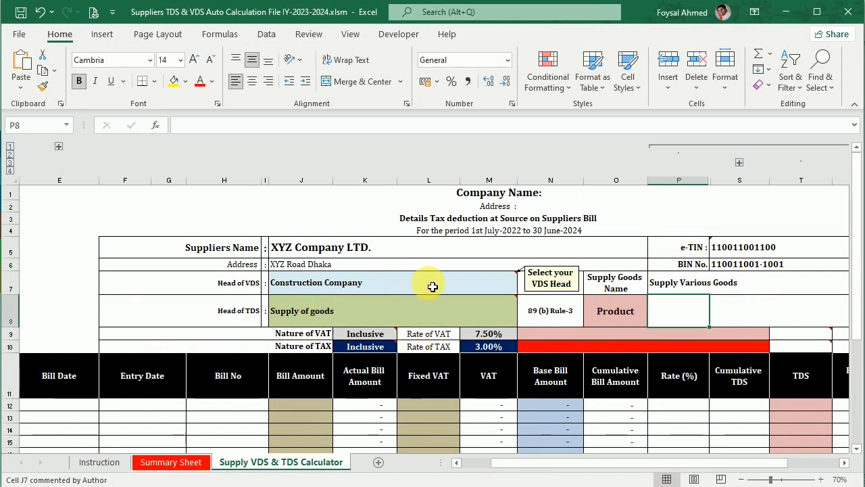
pyautogui.click(433, 287)
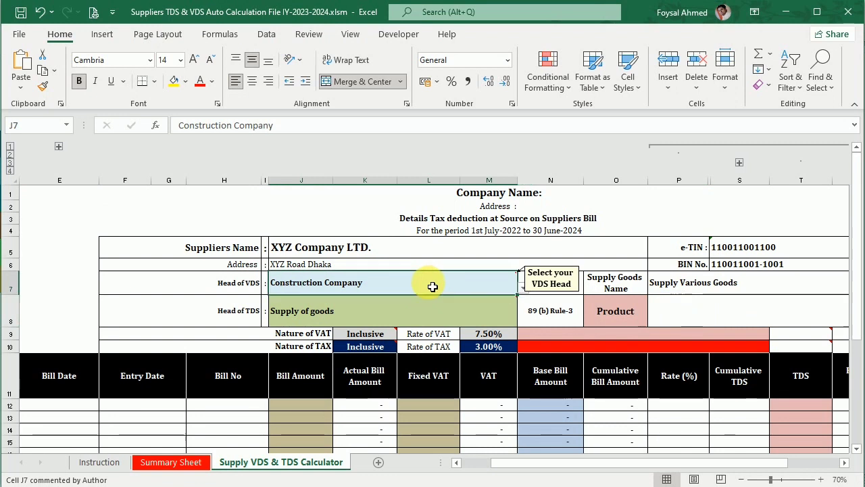
pyautogui.click(525, 288)
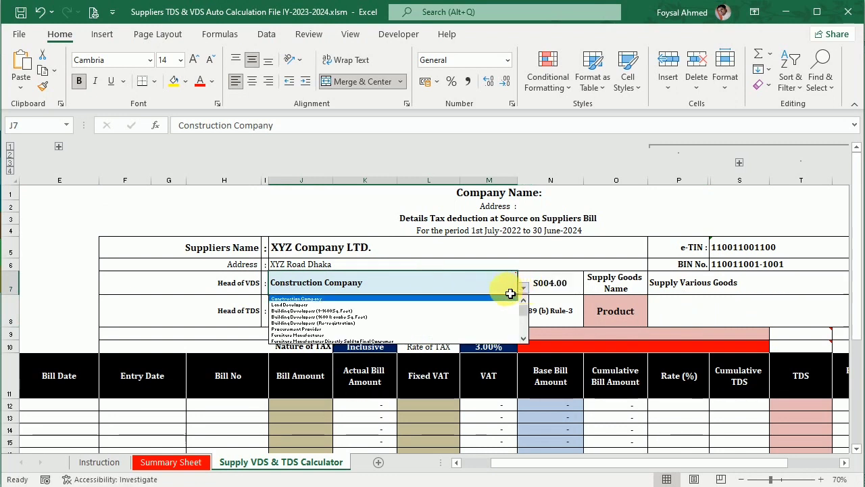
pyautogui.click(473, 330)
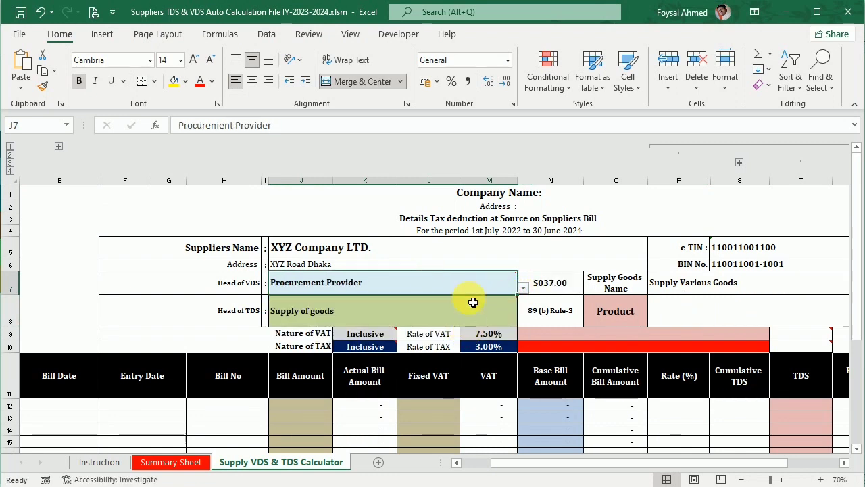
pyautogui.click(489, 334)
# Look through the Head of TDS options in cell J8 and choose Supply of goods.
pyautogui.click(493, 306)
pyautogui.click(524, 321)
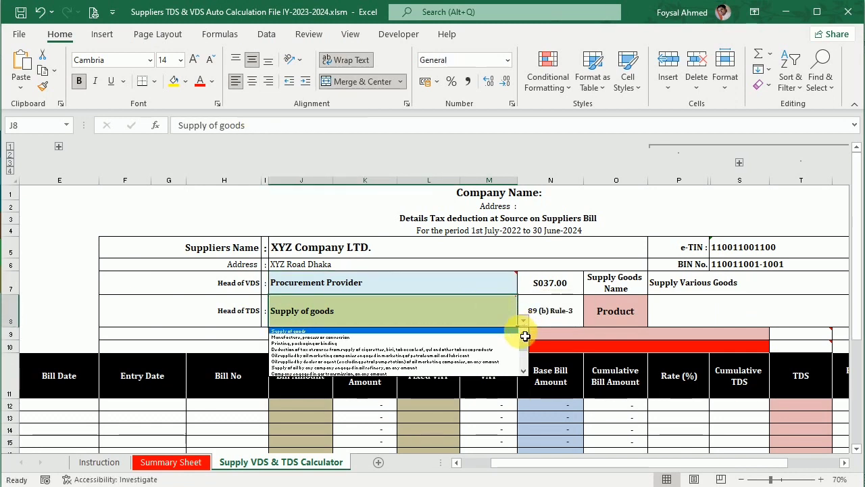
pyautogui.scroll(-3, 516, 332)
pyautogui.click(500, 332)
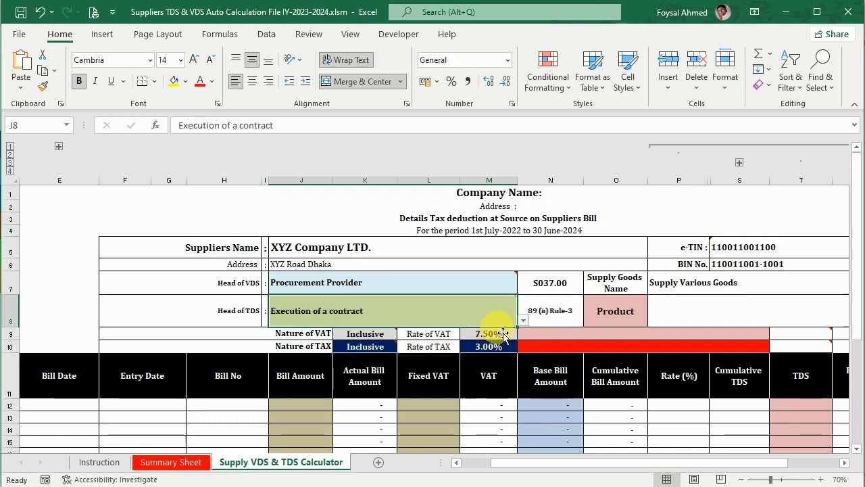
pyautogui.click(524, 321)
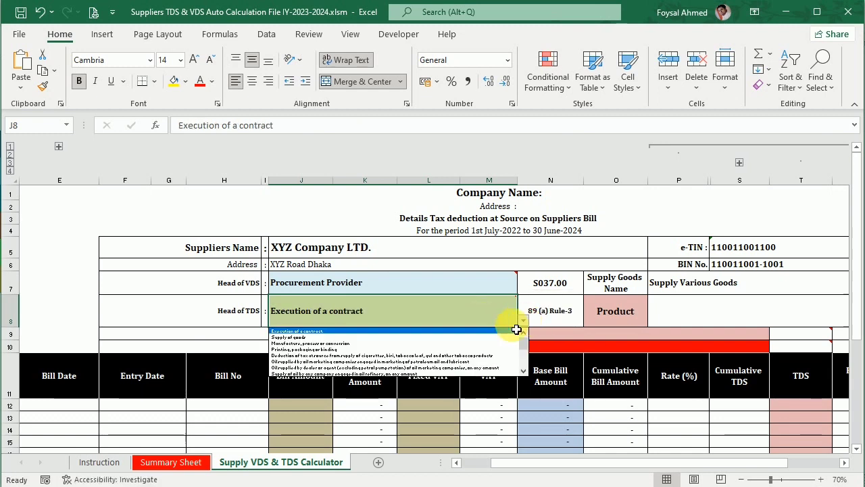
pyautogui.click(480, 338)
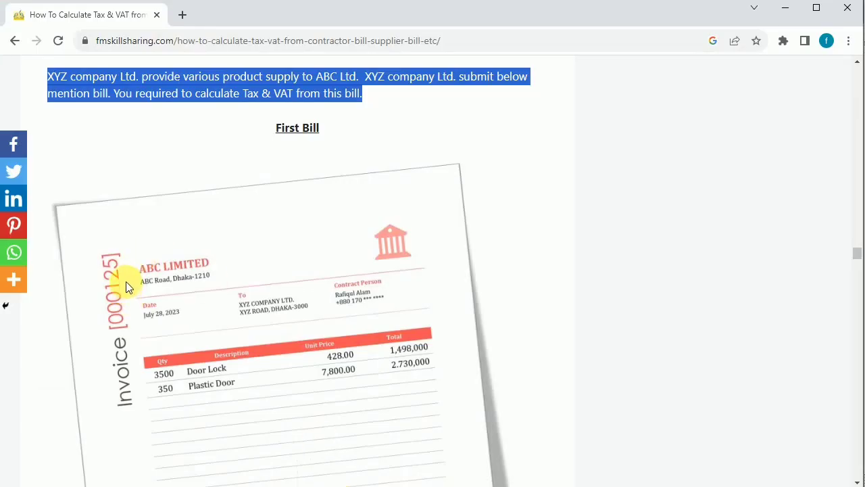
# Enter the First Bill's invoice number in Excel as text in the first Bill No row, cell H12, preserving its leading zeros.
pyautogui.click(367, 486)
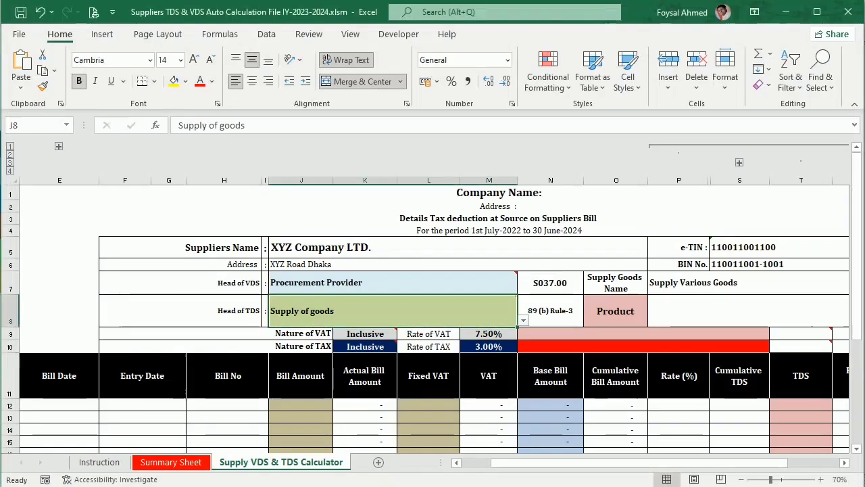
pyautogui.doubleClick(252, 408)
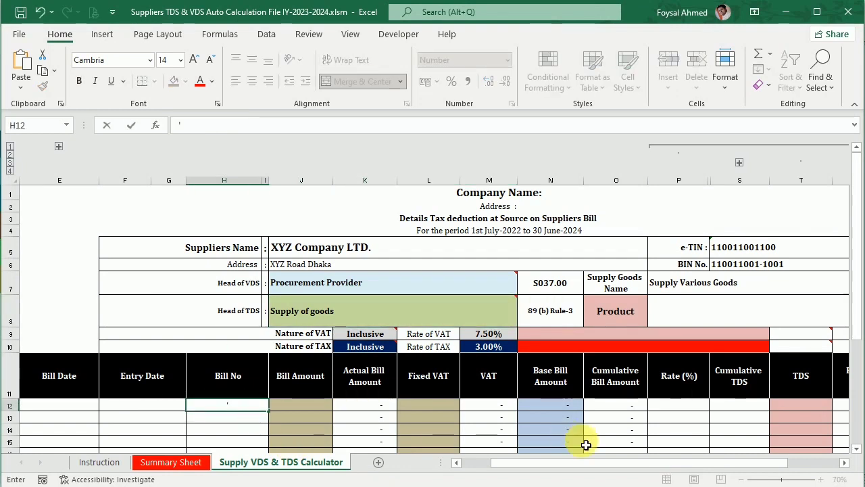
pyautogui.write("'000125")
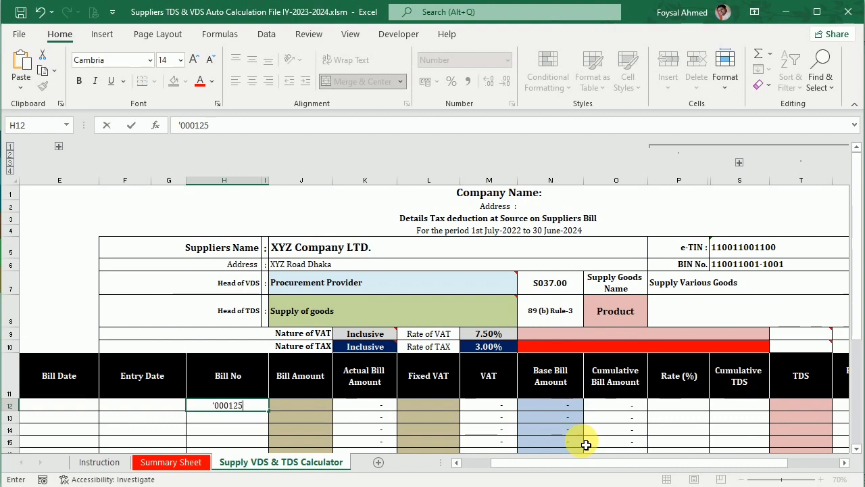
pyautogui.press('Return')
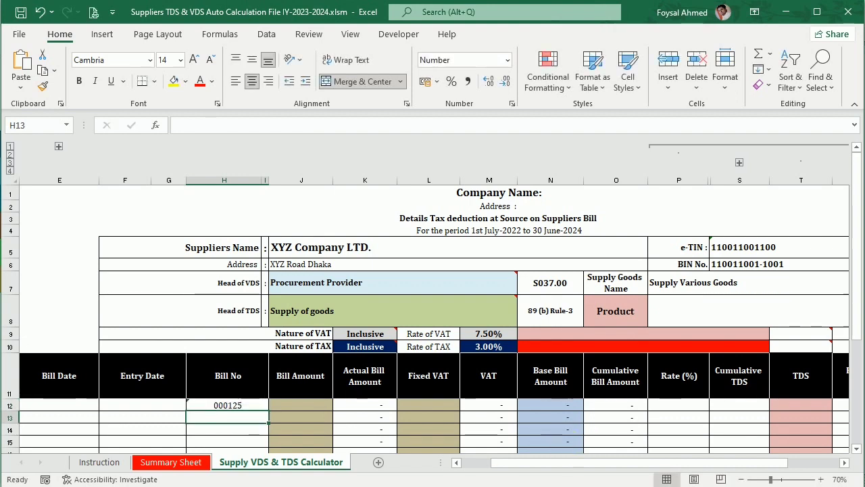
# Check the First Bill's date in the Chrome article and enter 28/07/2023 as its Bill Date in Excel cell E12.
pyautogui.hotkey('alt', 'Tab')
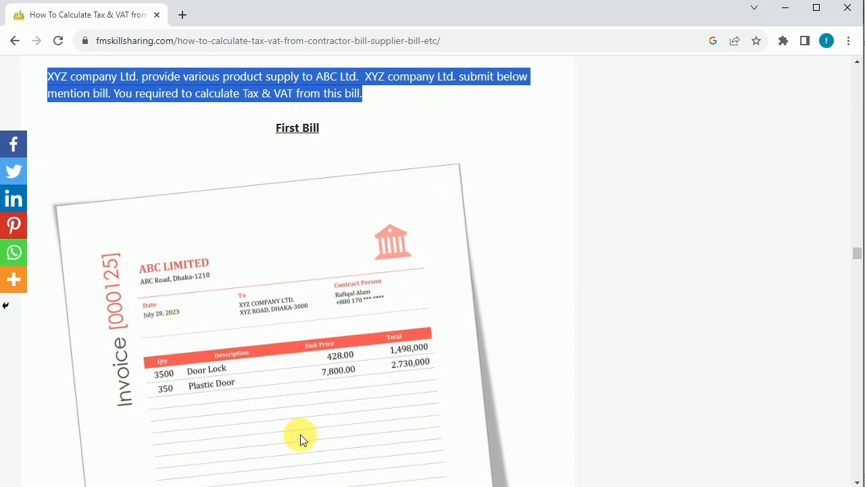
pyautogui.hotkey('alt', 'Tab')
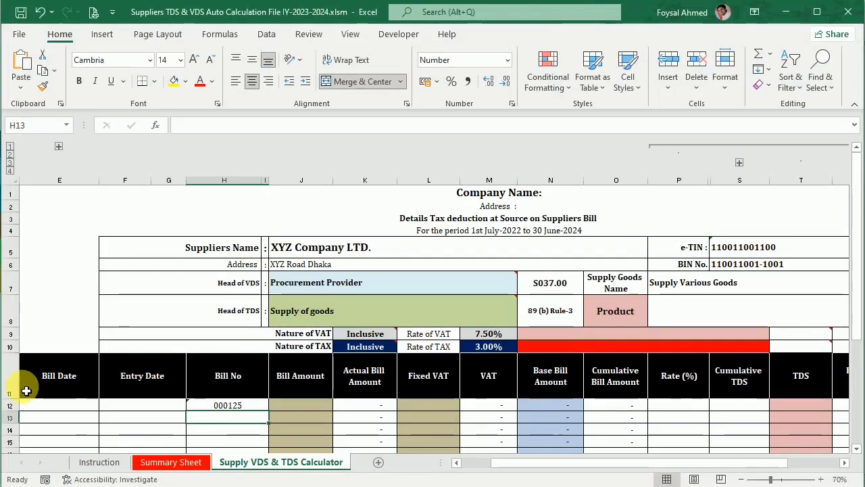
pyautogui.click(73, 406)
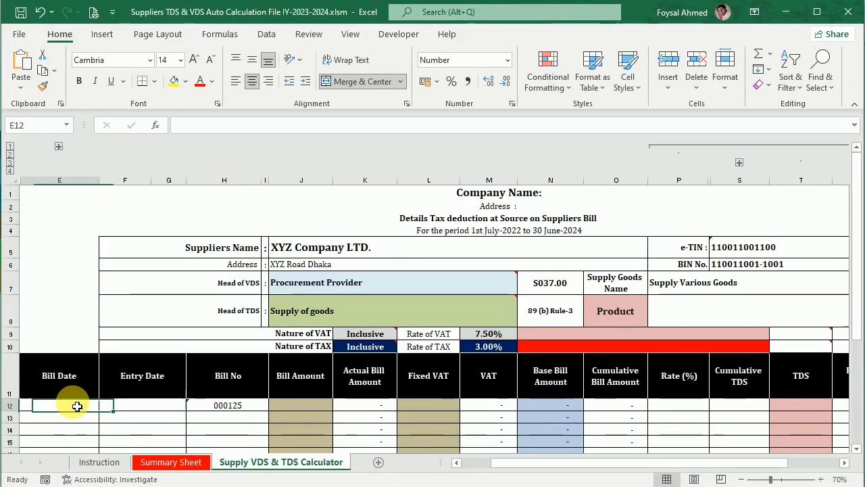
pyautogui.write('22/08/2023')
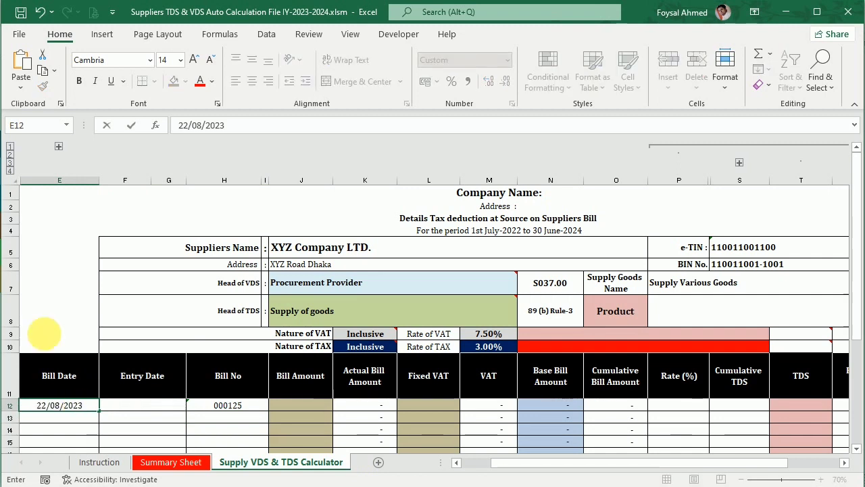
pyautogui.doubleClick(189, 126)
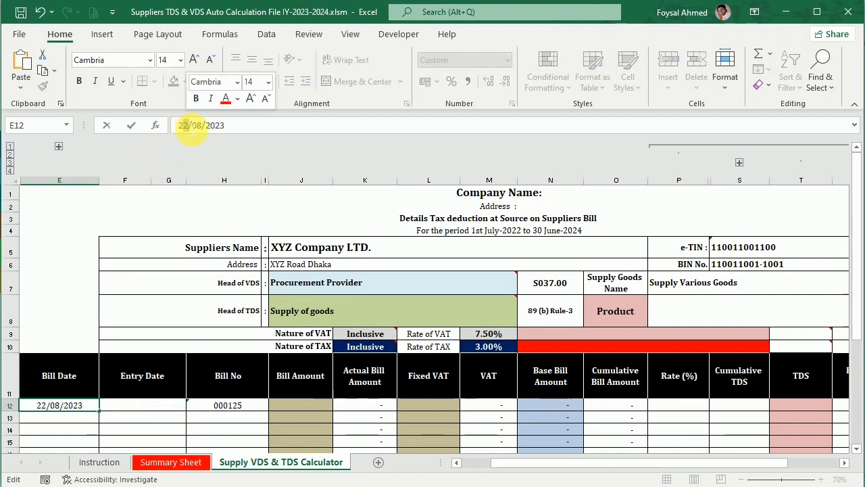
pyautogui.write('28')
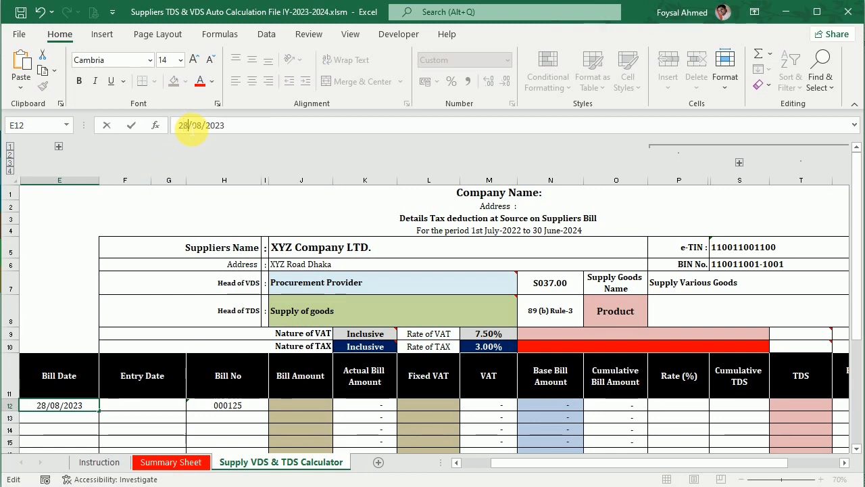
pyautogui.doubleClick(198, 126)
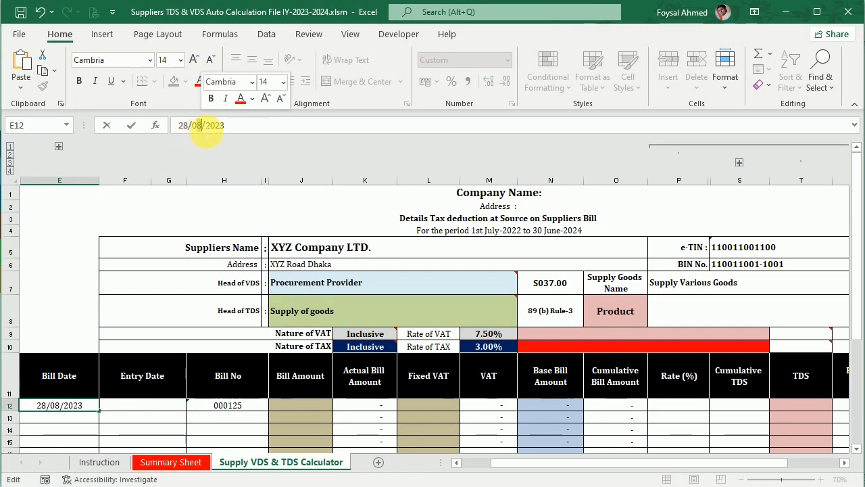
pyautogui.write('07')
pyautogui.press('Return')
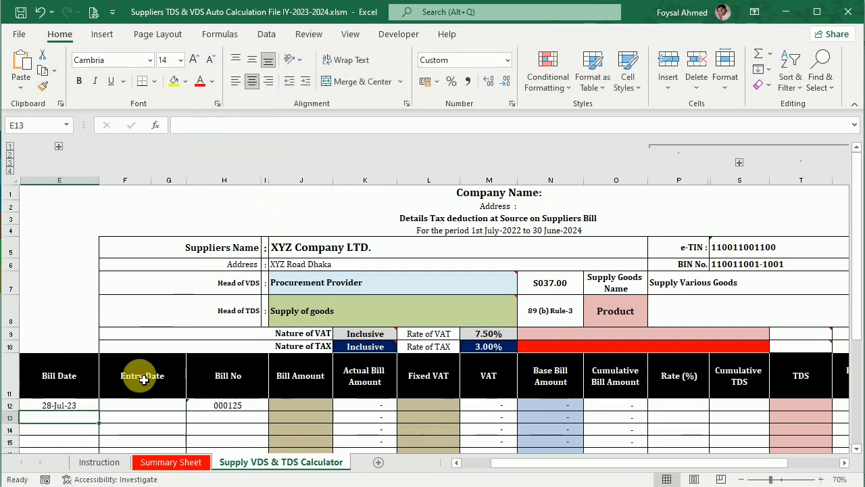
# Copy the first bill's date, 28/07/2023, into its Entry Date cell F12.
pyautogui.click(72, 403)
pyautogui.moveTo(227, 125); pyautogui.dragTo(106, 122)
pyautogui.hotkey('ctrl', 'c')
pyautogui.click(136, 406)
pyautogui.hotkey('ctrl', 'v')
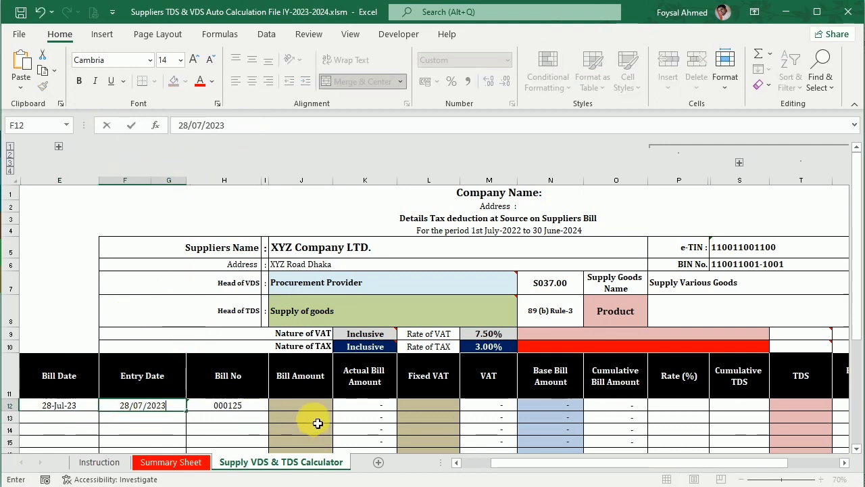
pyautogui.click(315, 418)
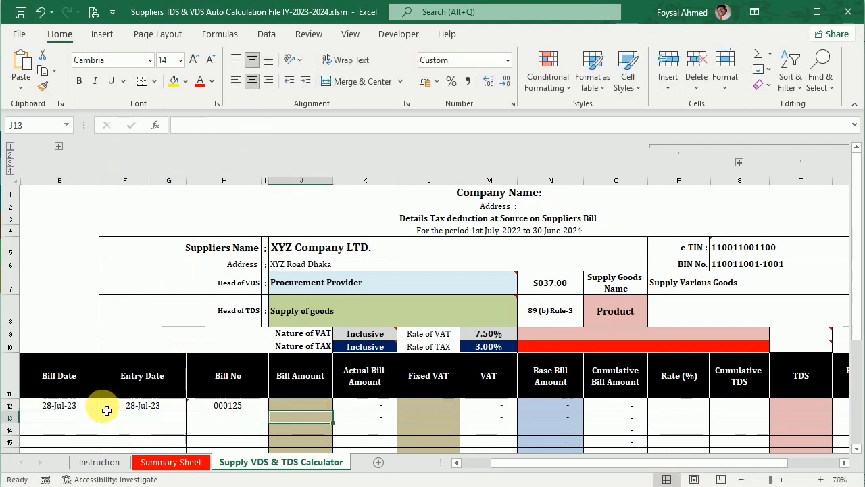
pyautogui.click(139, 405)
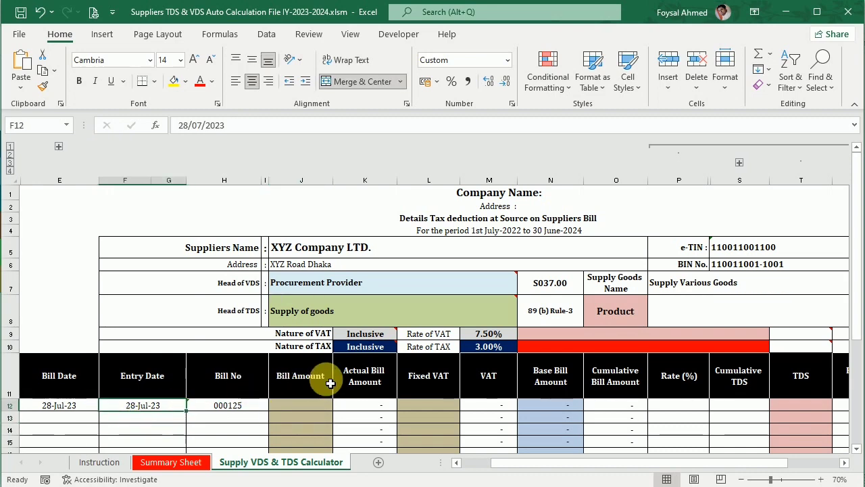
# Check the invoice's Total Due in Chrome and enter 4228000 as the Bill Amount in Excel cell J12.
pyautogui.scroll(-1, 330, 383)
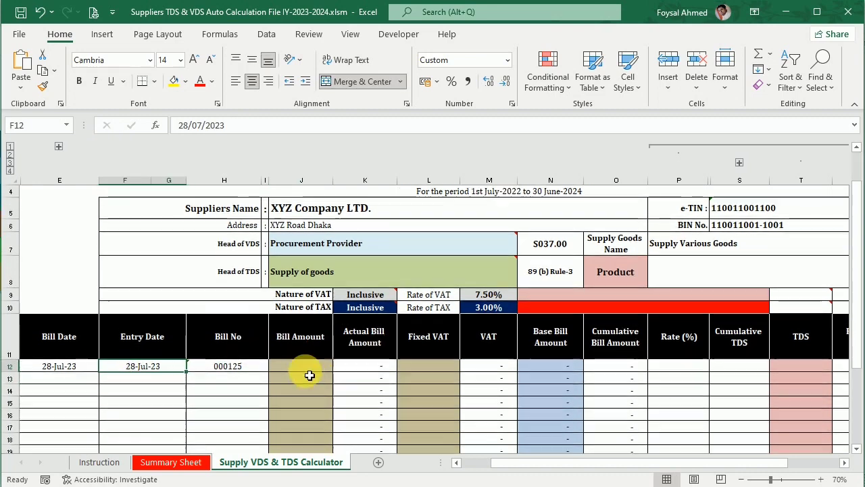
pyautogui.click(380, 294)
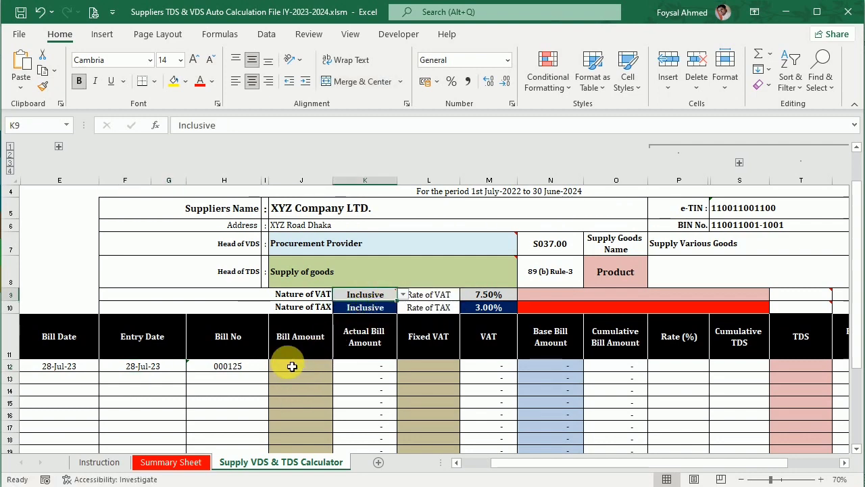
pyautogui.hotkey('alt', 'Tab')
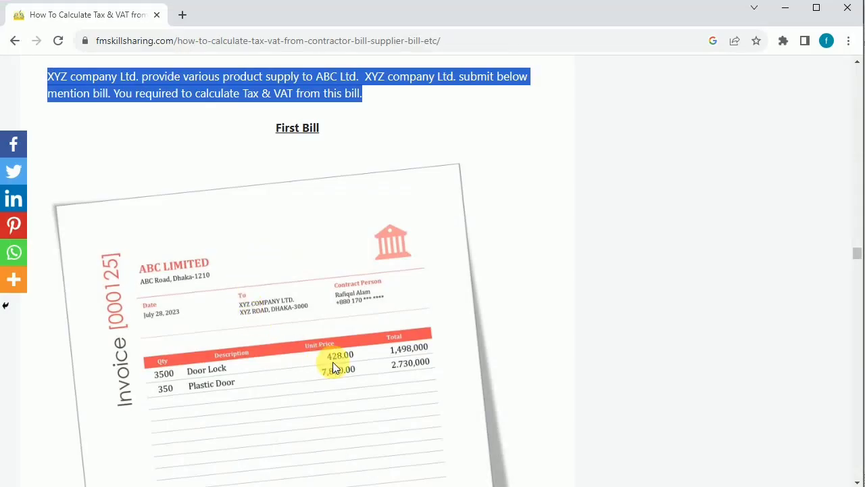
pyautogui.scroll(-4, 359, 375)
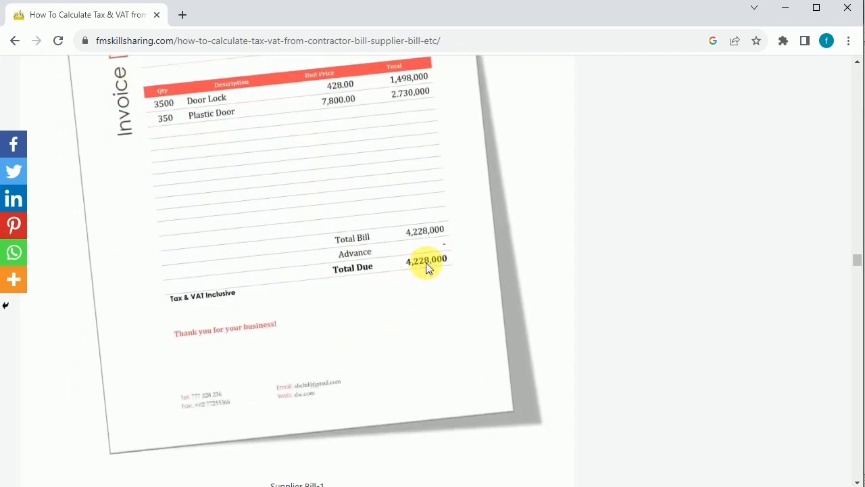
pyautogui.hotkey('alt', 'Tab')
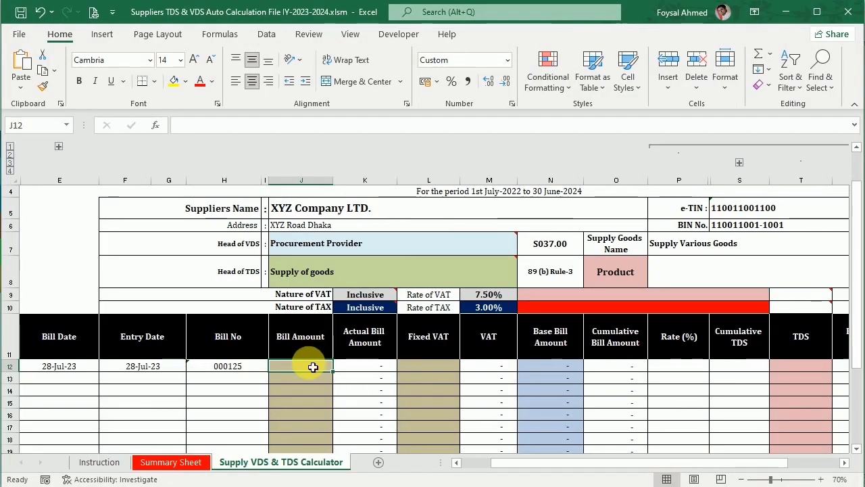
pyautogui.write('4,2')
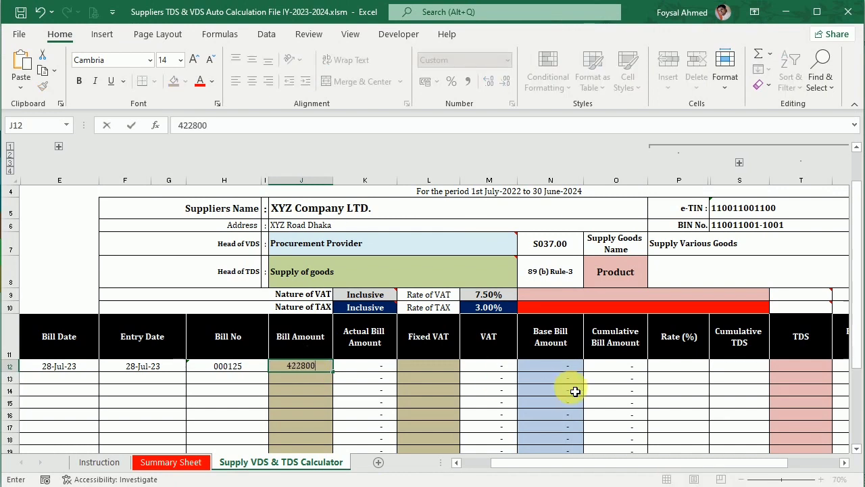
pyautogui.write('28,000')
pyautogui.press('Return')
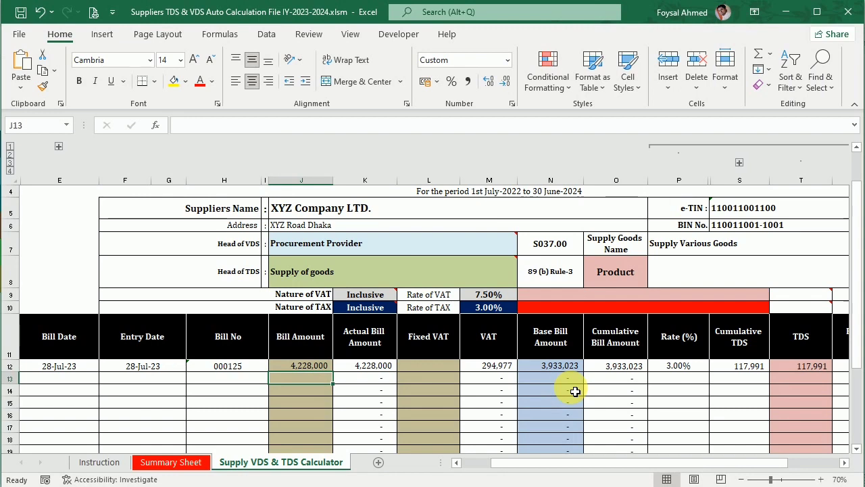
# Inspect the calculated VAT, TDS and Payment Amount formulas for the first bill in row 12.
pyautogui.click(497, 366)
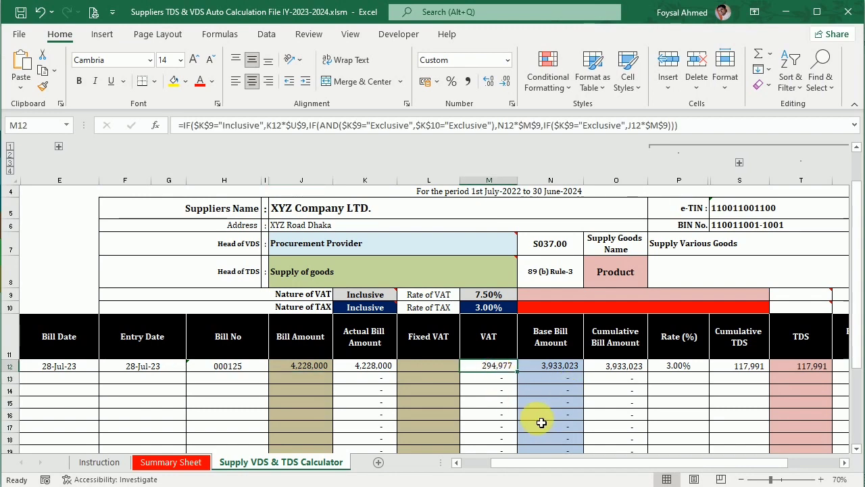
pyautogui.click(844, 462)
pyautogui.click(739, 366)
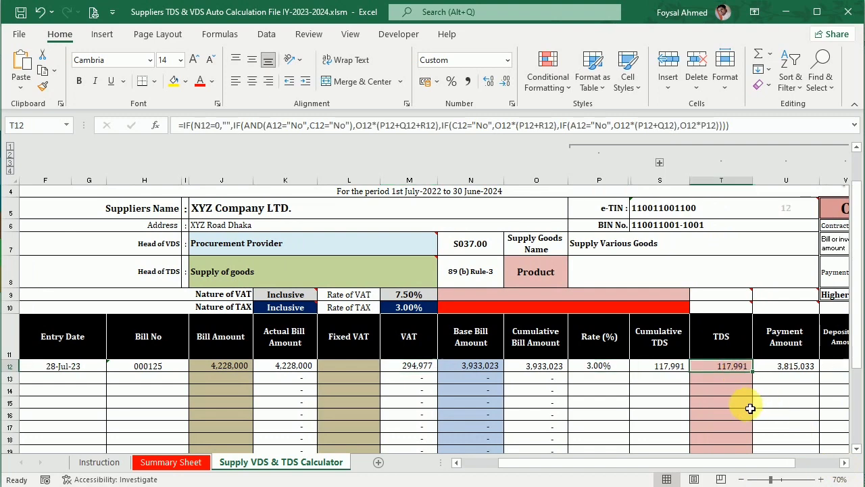
pyautogui.click(786, 369)
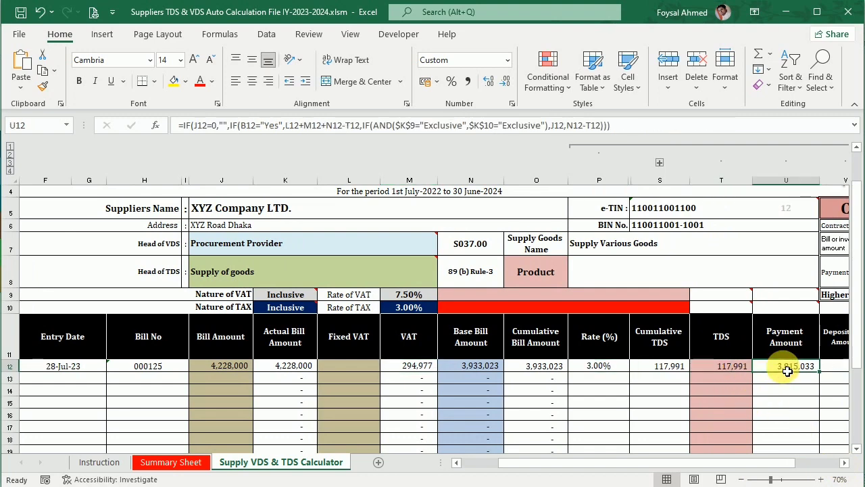
# Read the Chrome article's note on identifying a supplier bill, highlighting it, and check the Head of VDS in the Excel calculator.
pyautogui.click(358, 486)
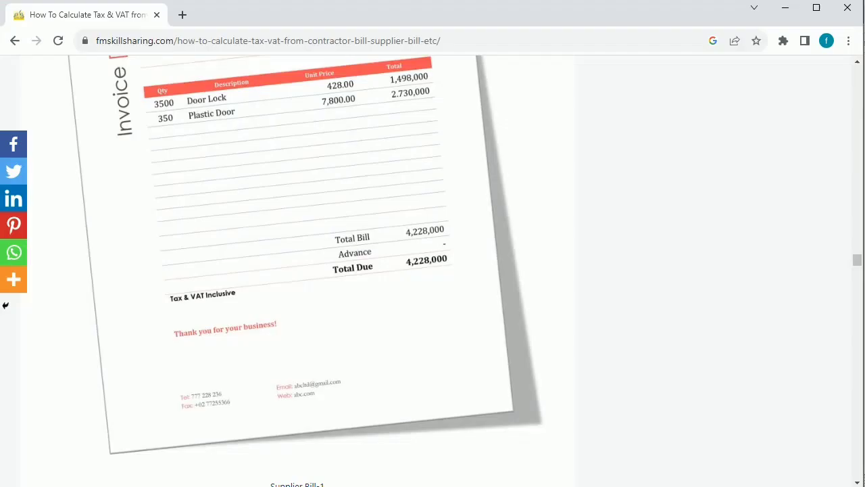
pyautogui.scroll(-3, 391, 267)
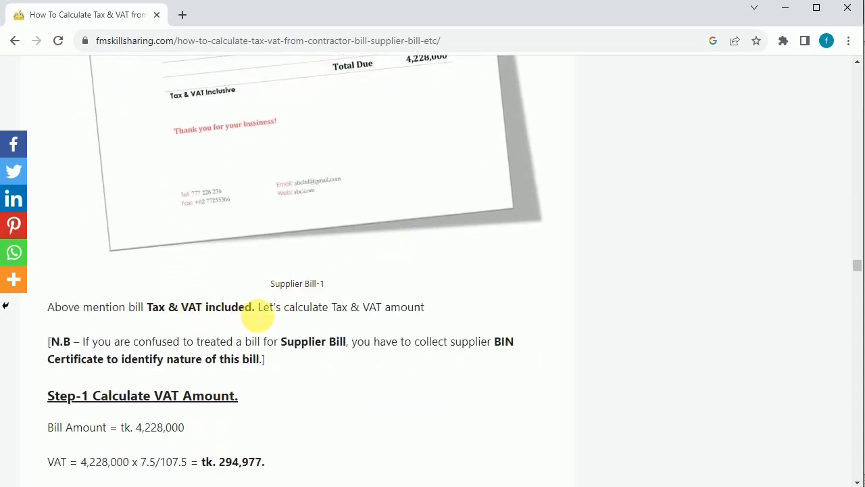
pyautogui.scroll(-2, 281, 313)
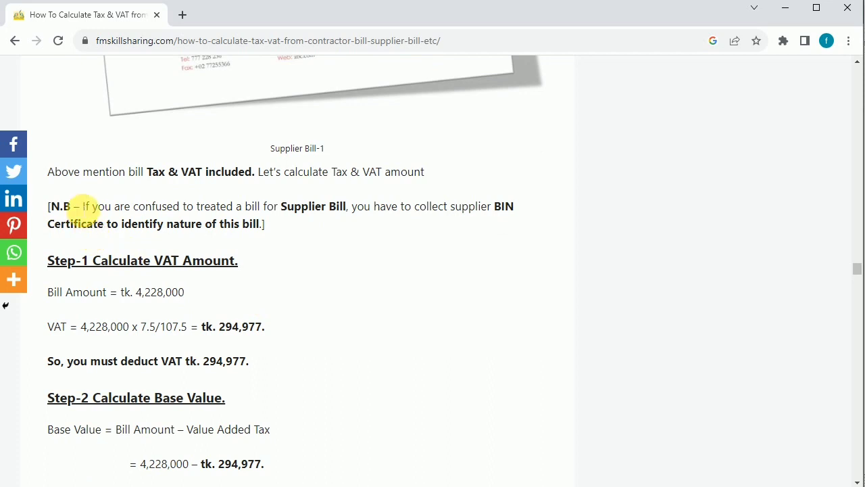
pyautogui.moveTo(80, 207); pyautogui.dragTo(265, 222)
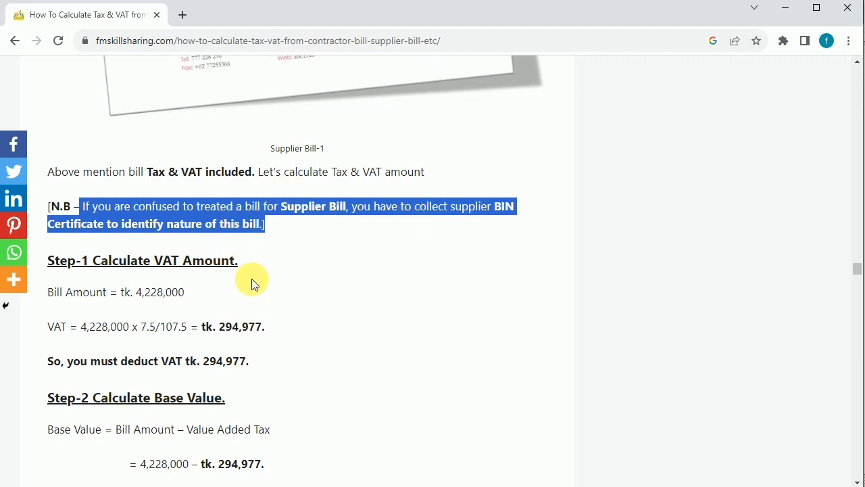
pyautogui.hotkey('alt', 'Tab')
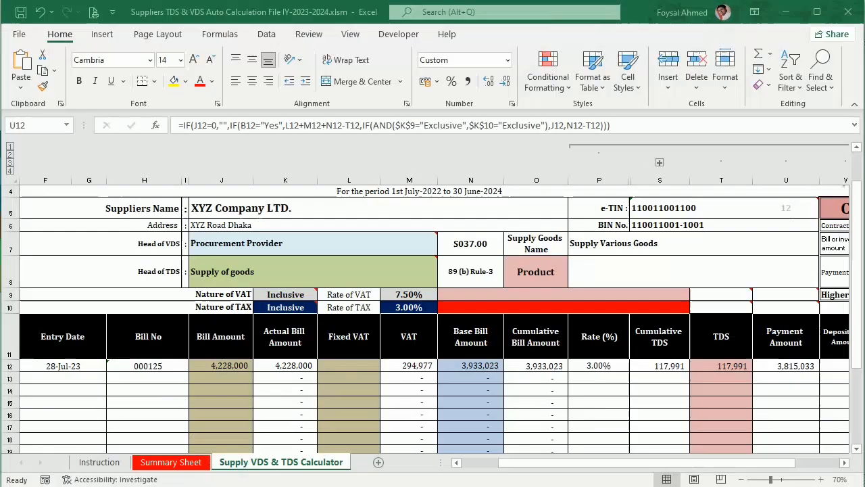
pyautogui.click(246, 253)
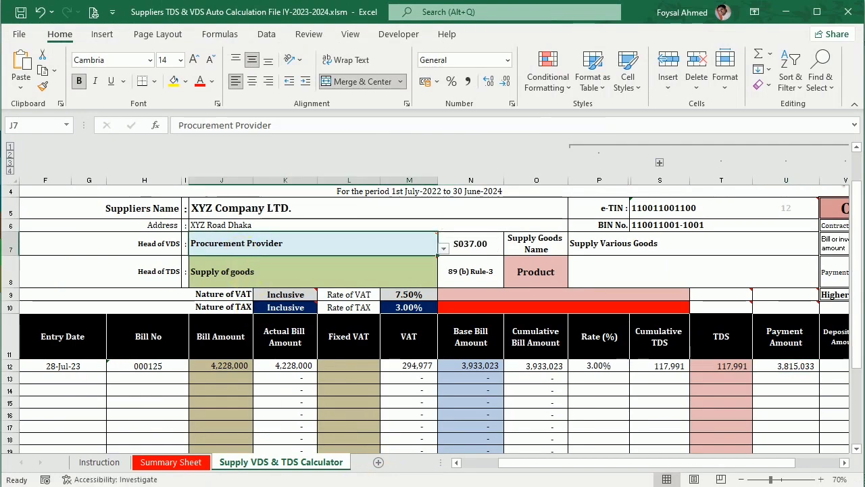
# Review the article's Step-1 VAT calculation in Chrome and compare it with the first bill's VAT and Fixed VAT cells in Excel.
pyautogui.hotkey('alt', 'Tab')
pyautogui.scroll(-1, 215, 257)
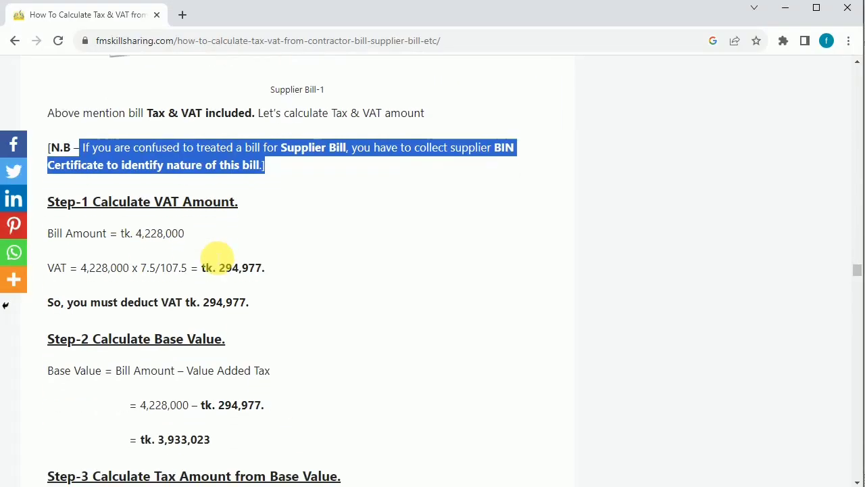
pyautogui.doubleClick(143, 227)
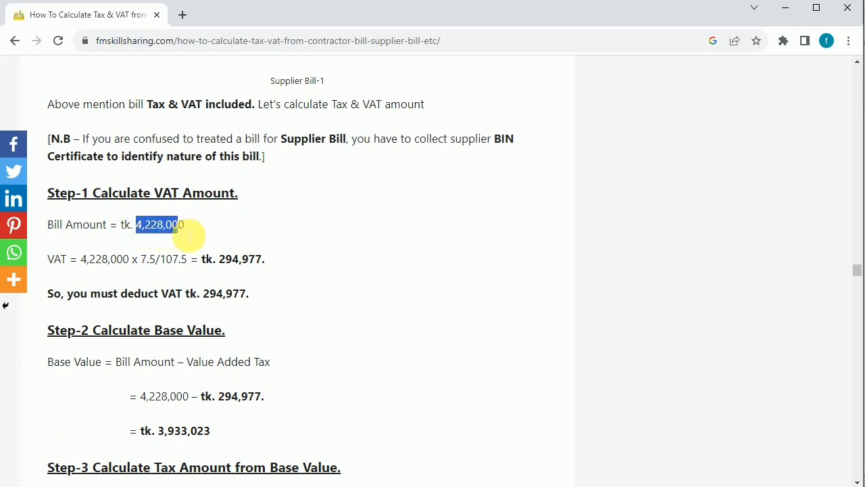
pyautogui.click(140, 260)
pyautogui.moveTo(141, 261); pyautogui.dragTo(242, 267)
pyautogui.click(243, 267)
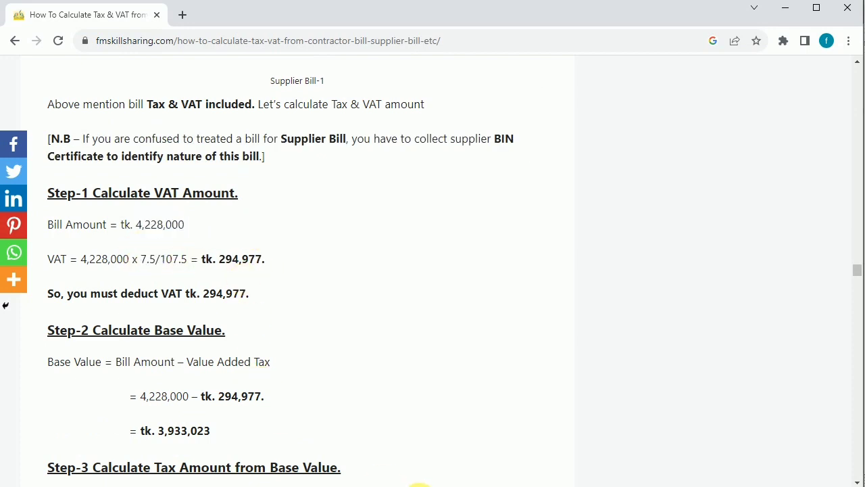
pyautogui.hotkey('alt', 'Tab')
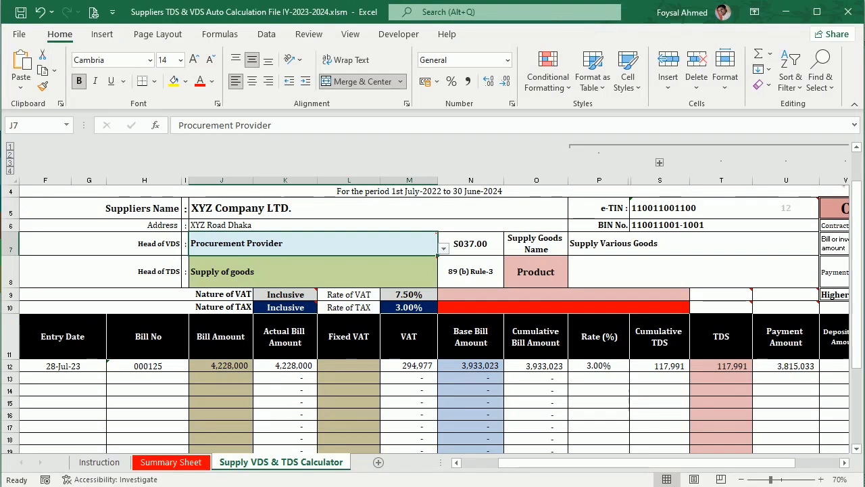
pyautogui.click(421, 367)
pyautogui.click(344, 380)
pyautogui.click(401, 369)
pyautogui.click(347, 367)
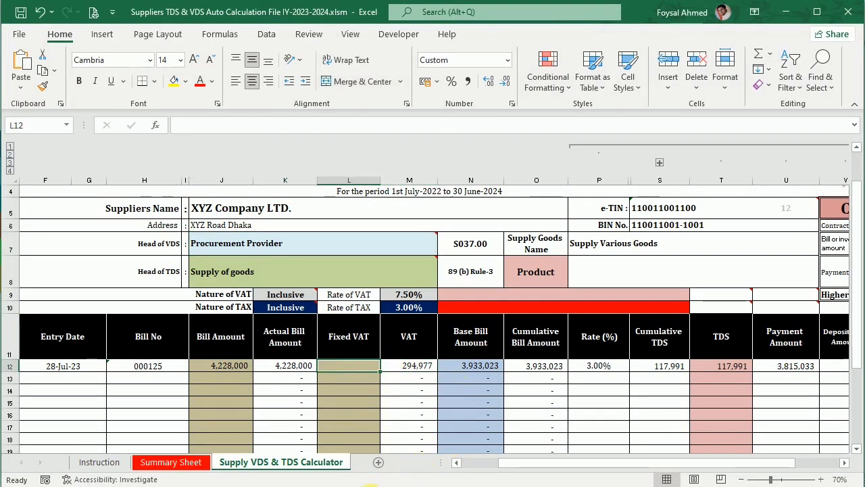
# Review the article's Step-2 base value calculation in Chrome and compare it with the Base Bill Amount in Excel cell N12.
pyautogui.hotkey('alt', 'Tab')
pyautogui.scroll(-4, 343, 308)
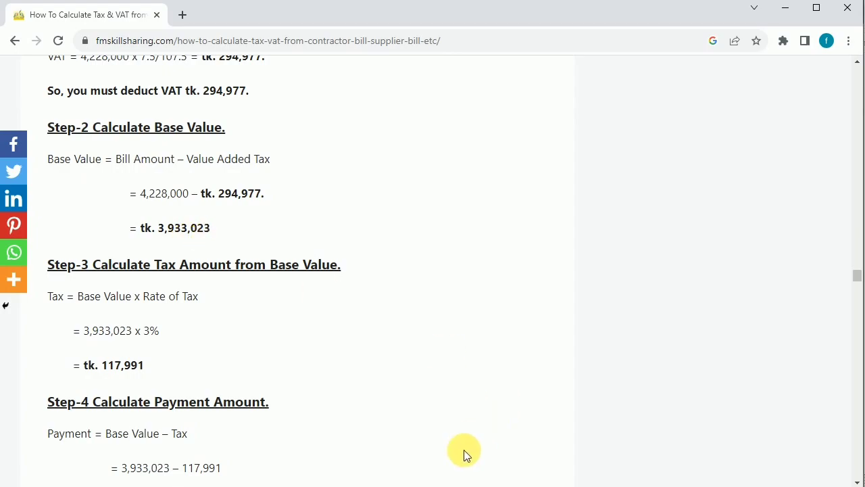
pyautogui.hotkey('alt', 'Tab')
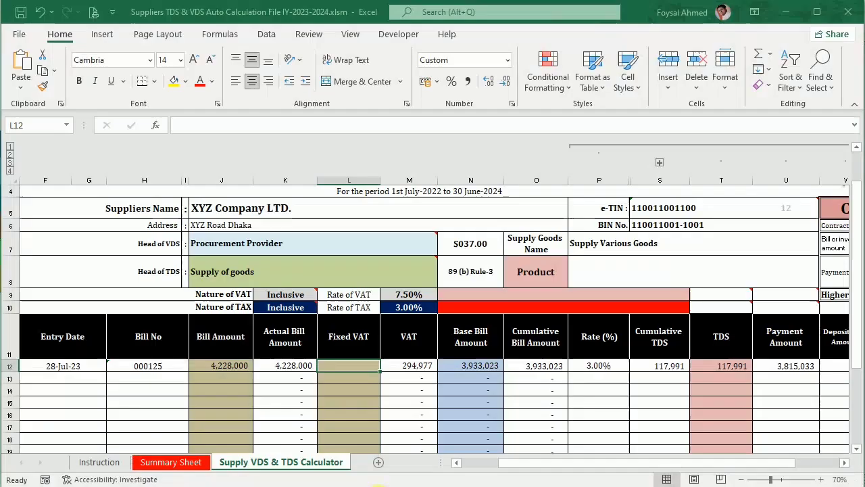
pyautogui.click(475, 365)
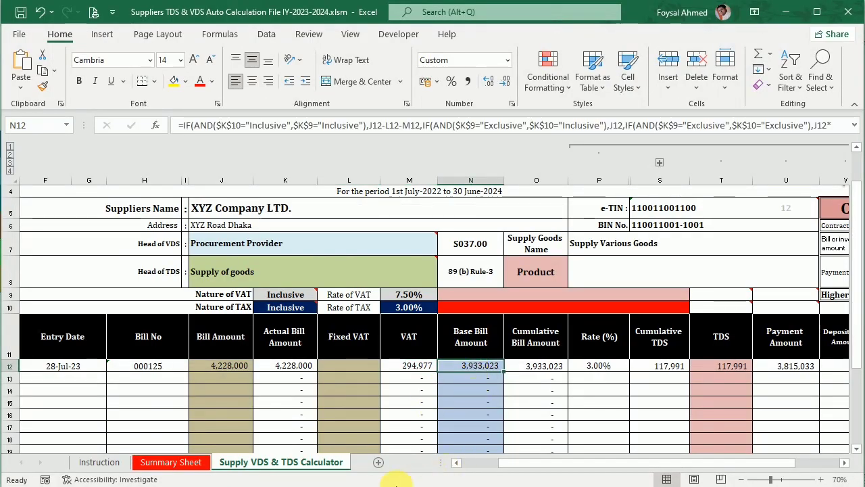
# Review the article's Step-3 tax and Step-4 payment calculations in Chrome and compare them with the first bill's TDS and Payment Amount in Excel.
pyautogui.hotkey('alt', 'Tab')
pyautogui.scroll(-1, 150, 284)
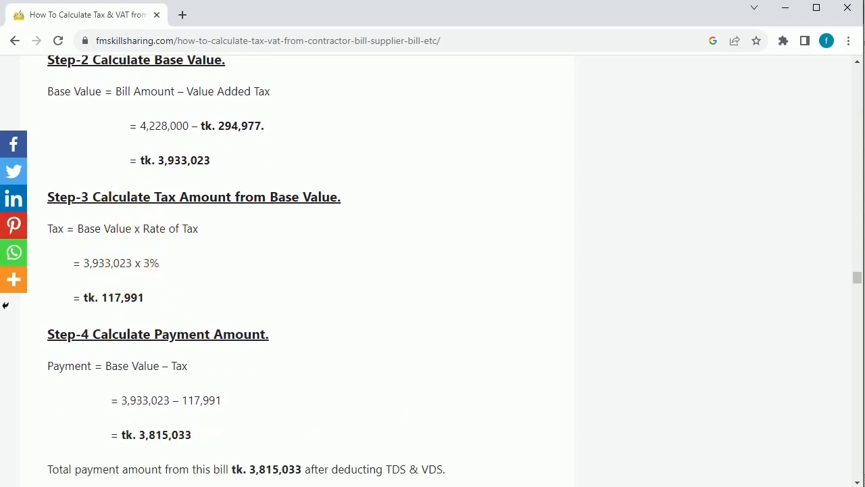
pyautogui.hotkey('alt', 'Tab')
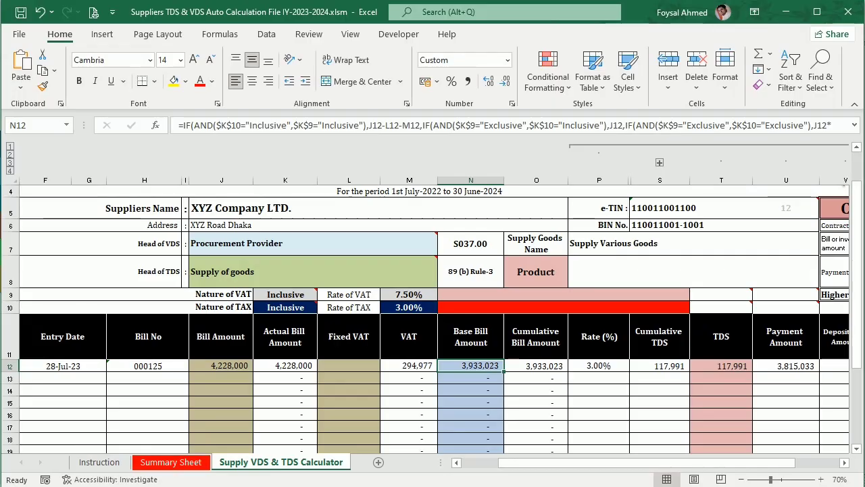
pyautogui.hotkey('alt', 'Tab')
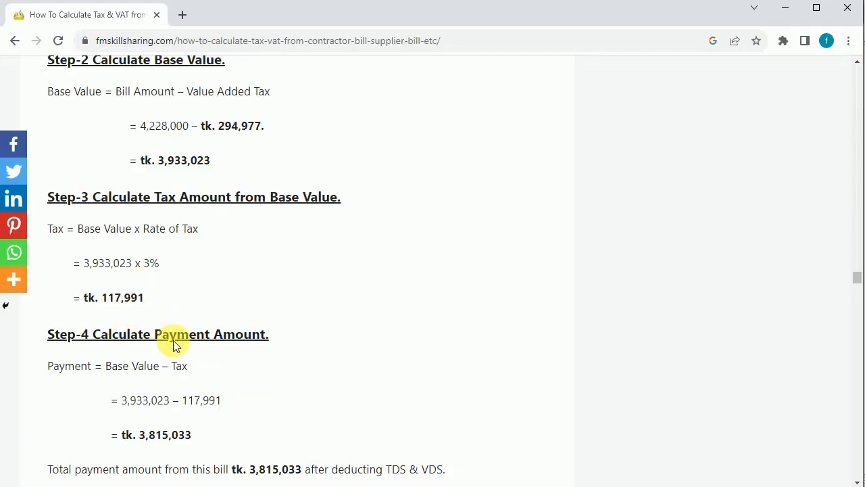
pyautogui.hotkey('alt', 'Tab')
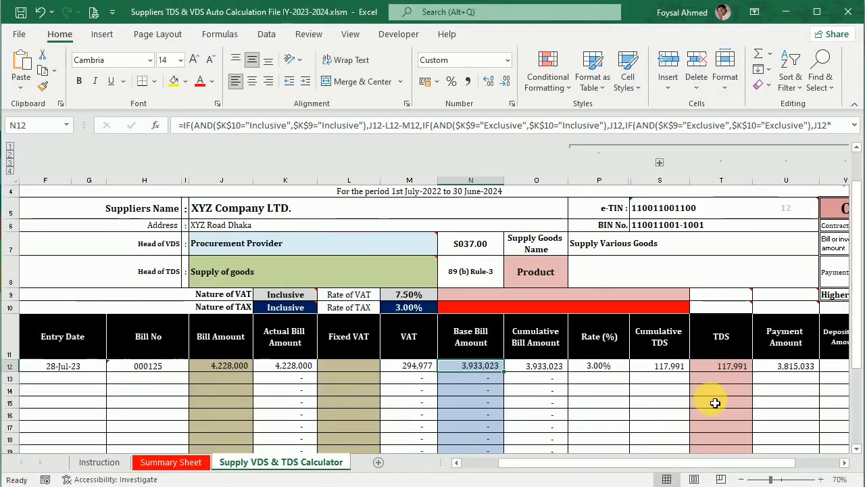
pyautogui.click(718, 369)
pyautogui.click(795, 369)
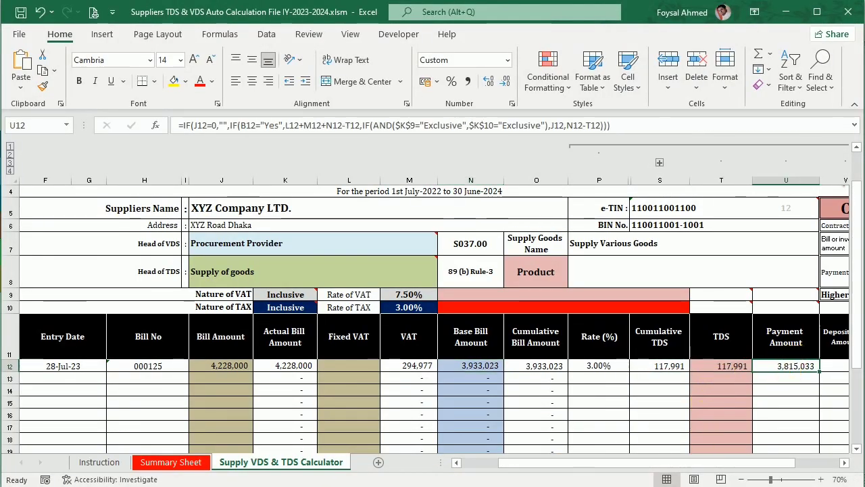
# Read the article's total payment statement for the first bill in Chrome and view the Second Bill invoice.
pyautogui.hotkey('alt', 'Tab')
pyautogui.scroll(-3, 178, 380)
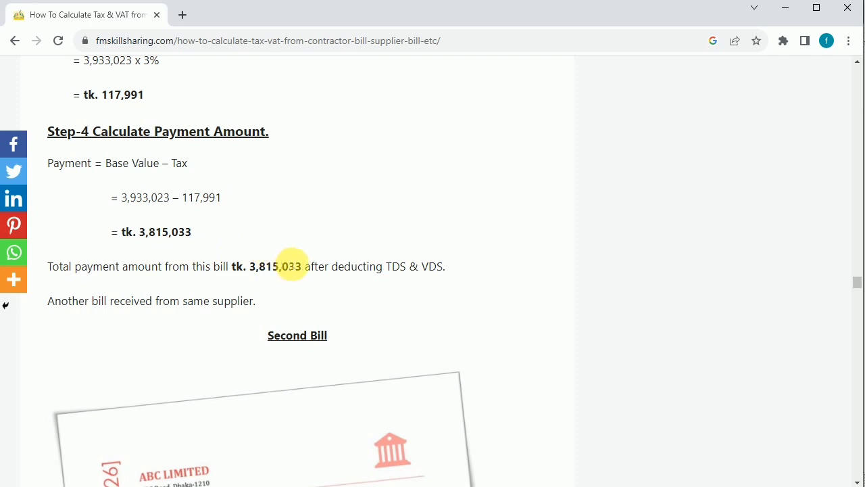
pyautogui.moveTo(282, 266); pyautogui.dragTo(486, 258)
pyautogui.scroll(-1, 462, 259)
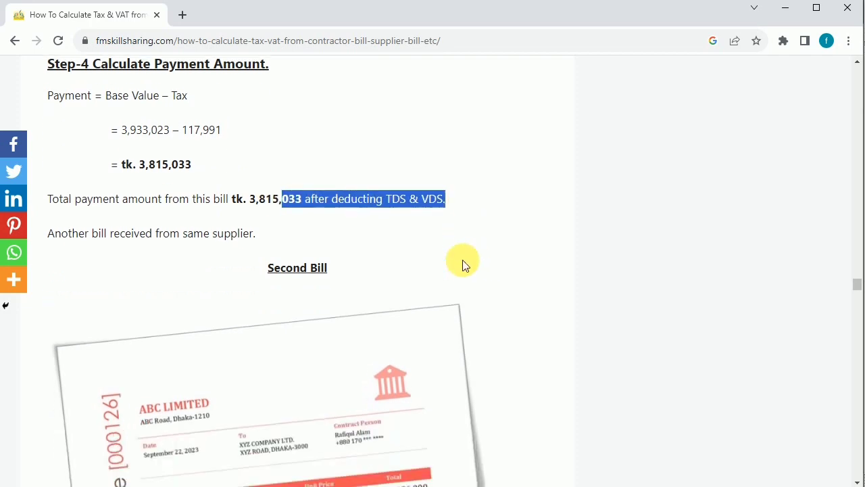
pyautogui.scroll(-3, 223, 257)
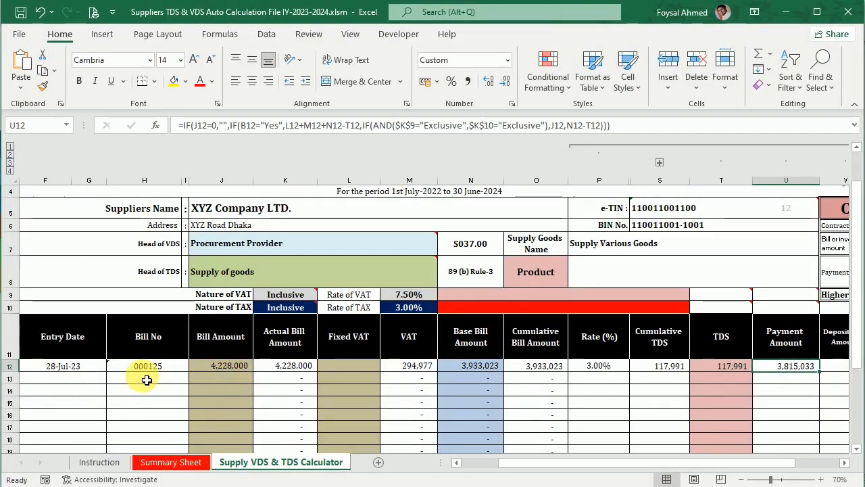
# In Excel row 13, fill the Bill No series down to 000126 and set the Bill Date to 22/09/2023.
pyautogui.click(148, 367)
pyautogui.moveTo(189, 372); pyautogui.dragTo(188, 383)
pyautogui.moveTo(604, 462); pyautogui.dragTo(558, 465)
pyautogui.moveTo(361, 470); pyautogui.dragTo(466, 466)
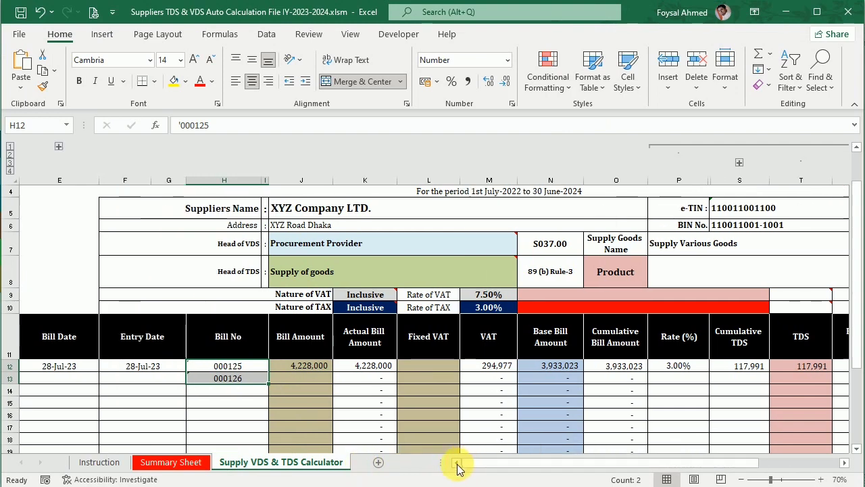
pyautogui.click(45, 381)
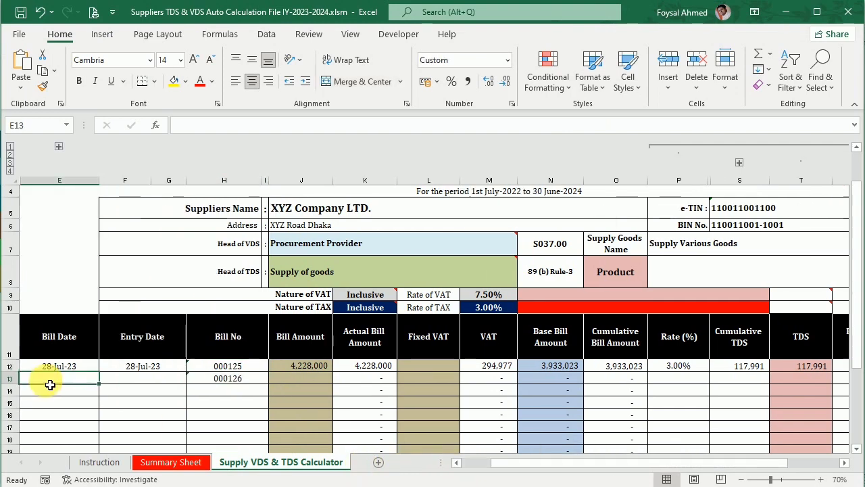
pyautogui.doubleClick(50, 385)
pyautogui.doubleClick(41, 378)
pyautogui.write('22/07/2023')
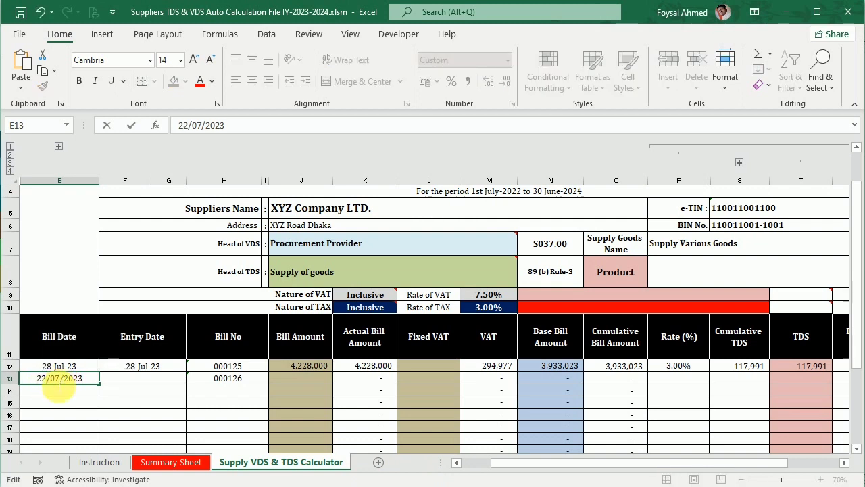
pyautogui.doubleClick(55, 378)
pyautogui.write('09')
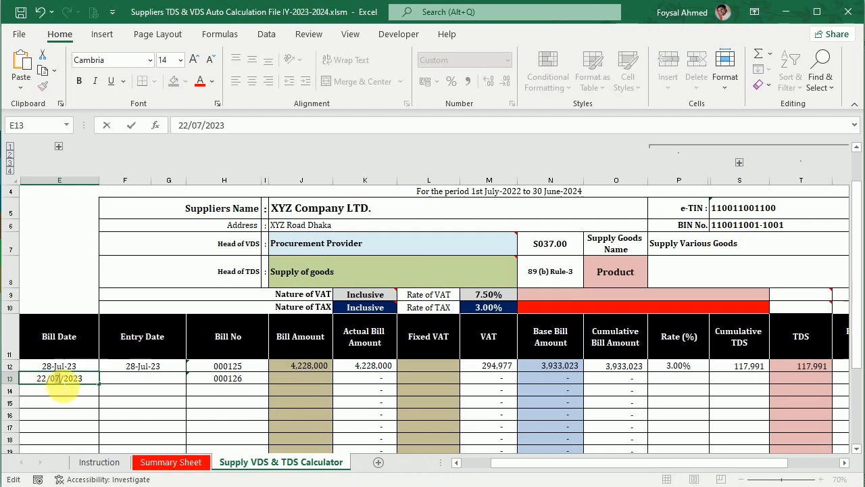
# Copy the second bill's date, 22/09/2023, into its Entry Date cell in row 13.
pyautogui.moveTo(83, 379); pyautogui.dragTo(10, 378)
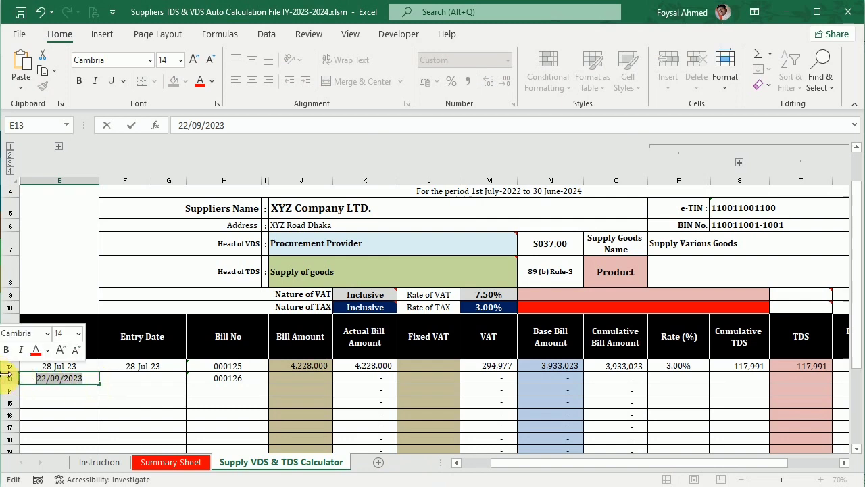
pyautogui.hotkey('ctrl', 'c')
pyautogui.click(124, 379)
pyautogui.hotkey('ctrl', 'v')
pyautogui.click(289, 408)
# Check the total on the Second Bill invoice in Chrome and enter 6996000 as the Bill Amount in Excel cell J13.
pyautogui.click(305, 385)
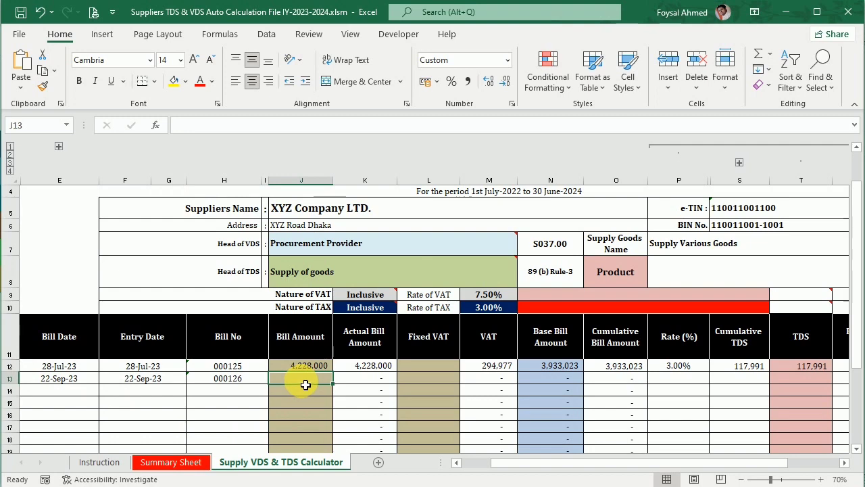
pyautogui.scroll(1, 399, 271)
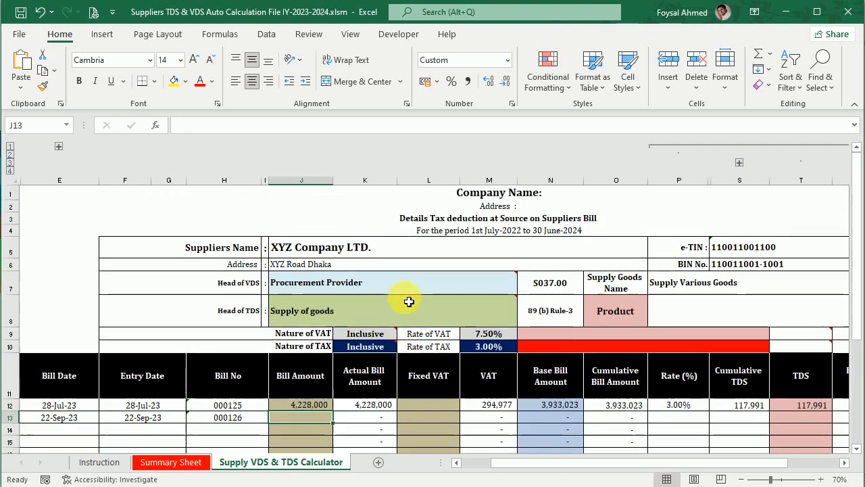
pyautogui.click(557, 196)
pyautogui.click(553, 208)
pyautogui.scroll(-1, 304, 371)
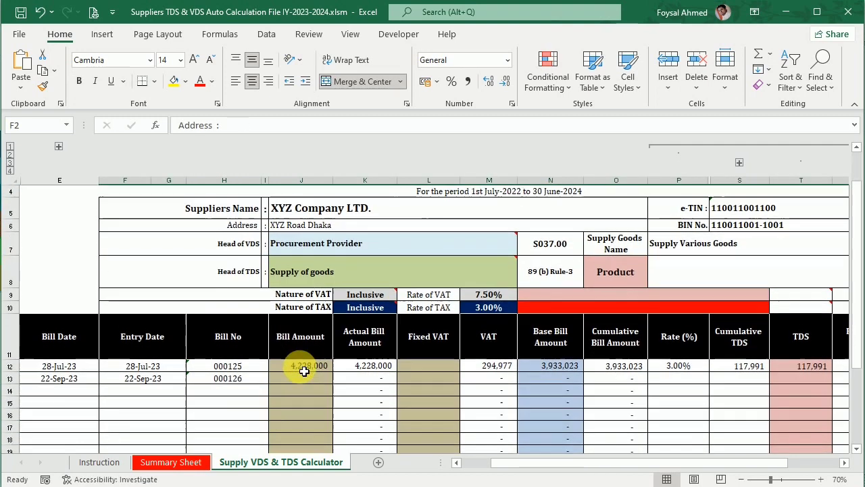
pyautogui.scroll(-1, 305, 371)
pyautogui.click(301, 332)
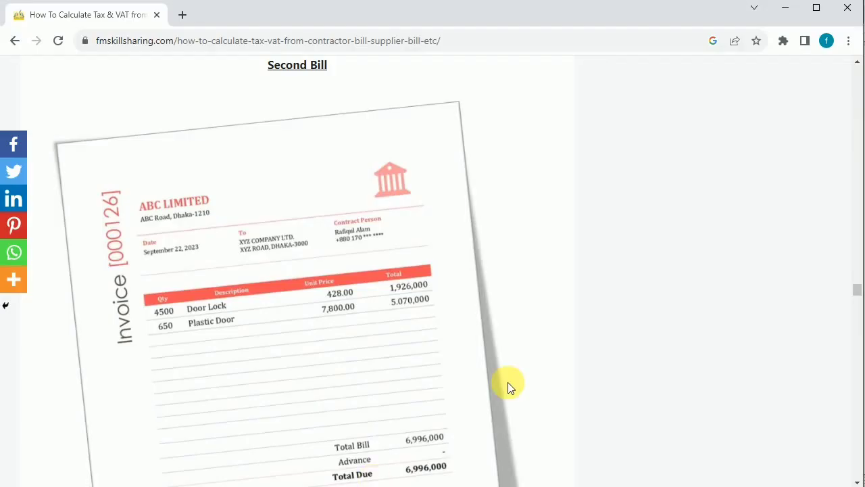
pyautogui.scroll(-3, 482, 338)
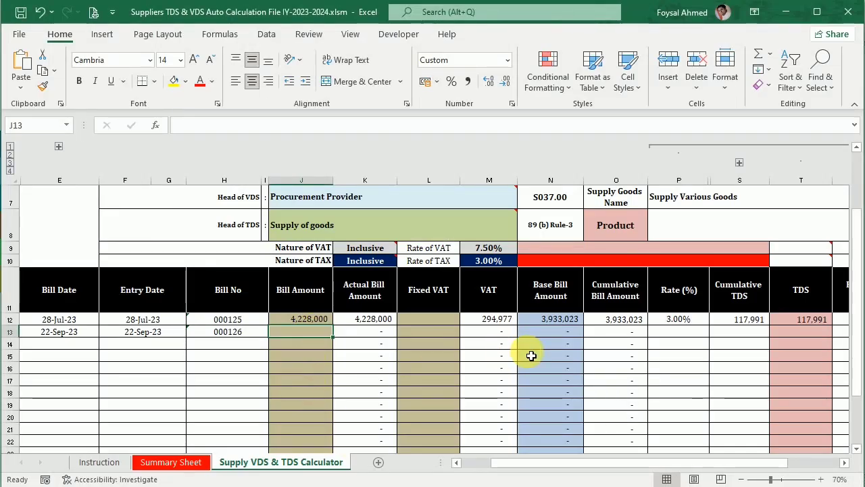
pyautogui.write('6996000')
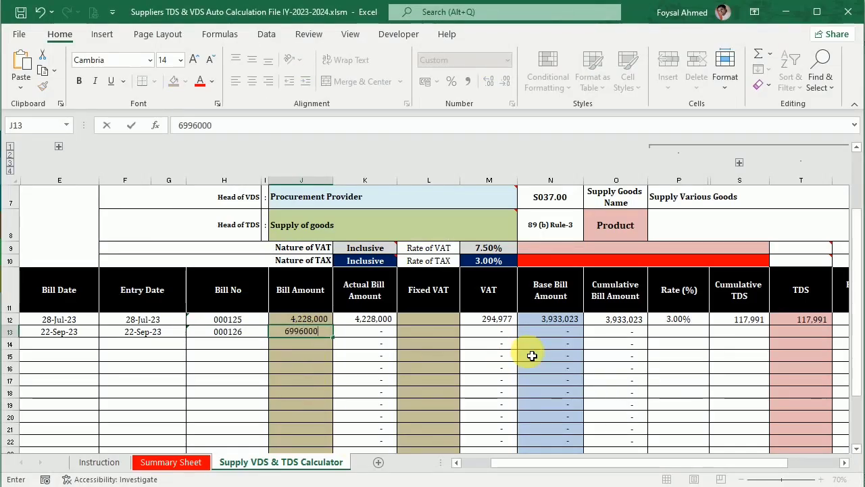
pyautogui.press('Return')
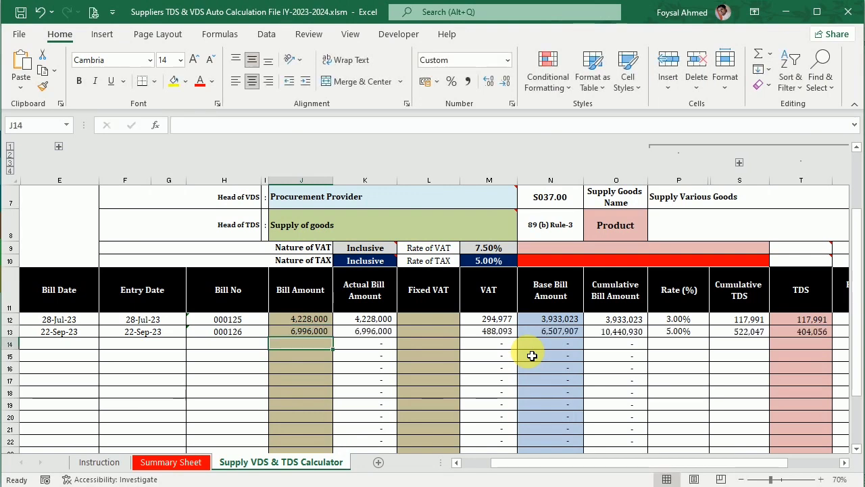
# Compare the tax rates and Base Bill Amounts of the first and second bills in rows 12 and 13.
pyautogui.click(697, 324)
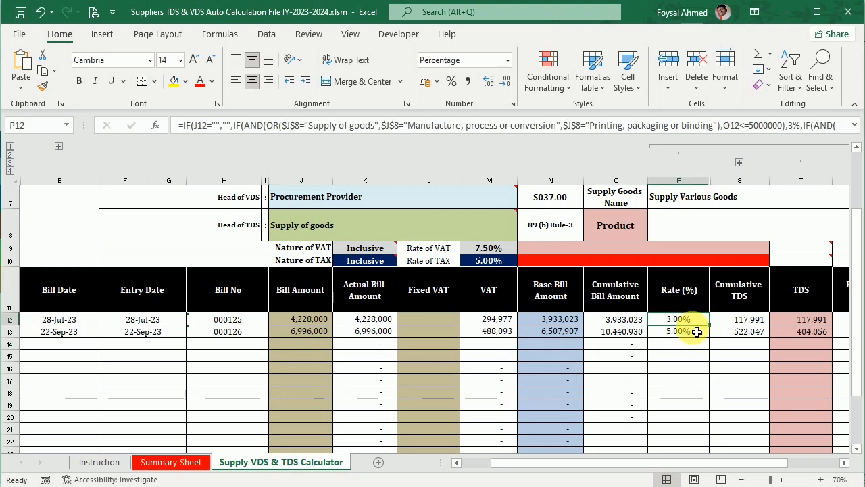
pyautogui.click(697, 333)
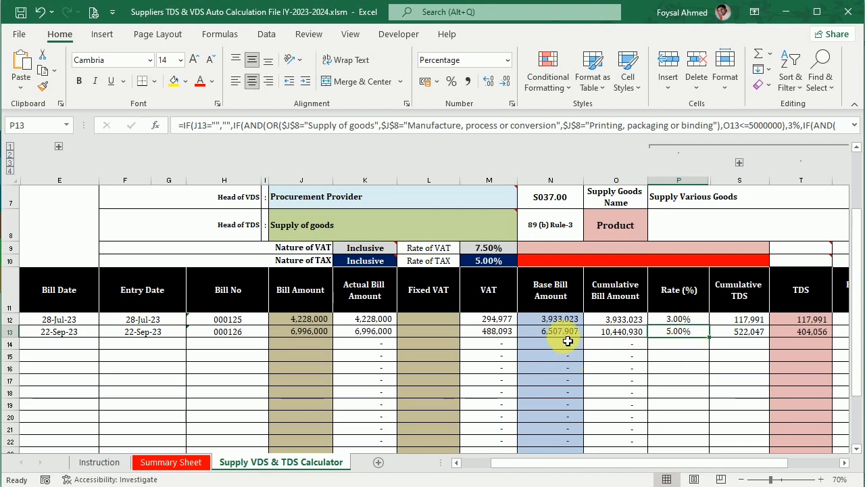
pyautogui.click(562, 321)
pyautogui.click(571, 334)
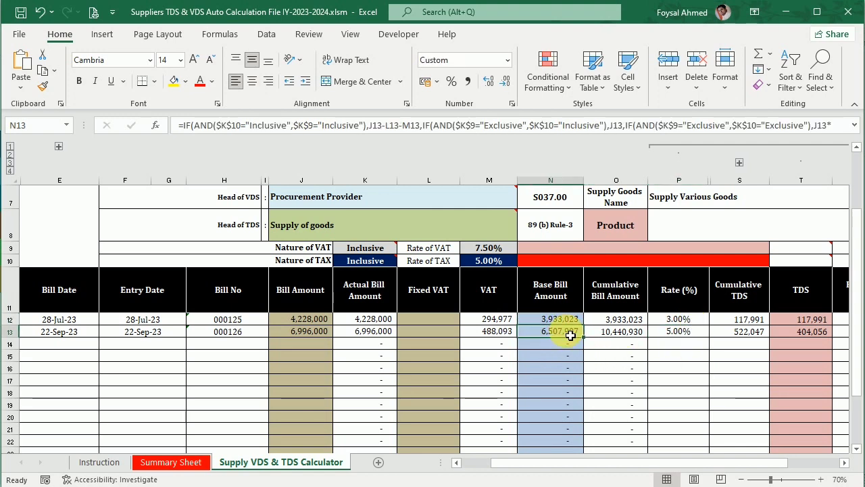
# Try clearing the first bill's amount in J12 to check the second bill's rate on its own, and undo the deletion.
pyautogui.click(320, 323)
pyautogui.press('Delete')
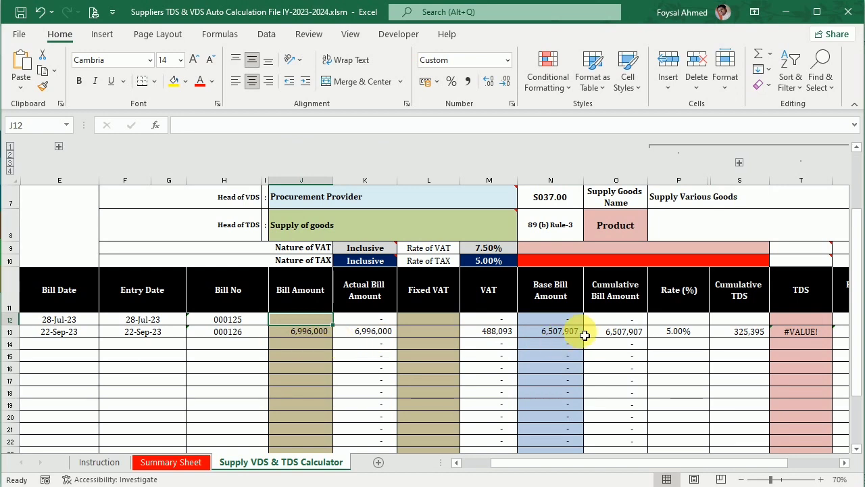
pyautogui.hotkey('ctrl', 'z')
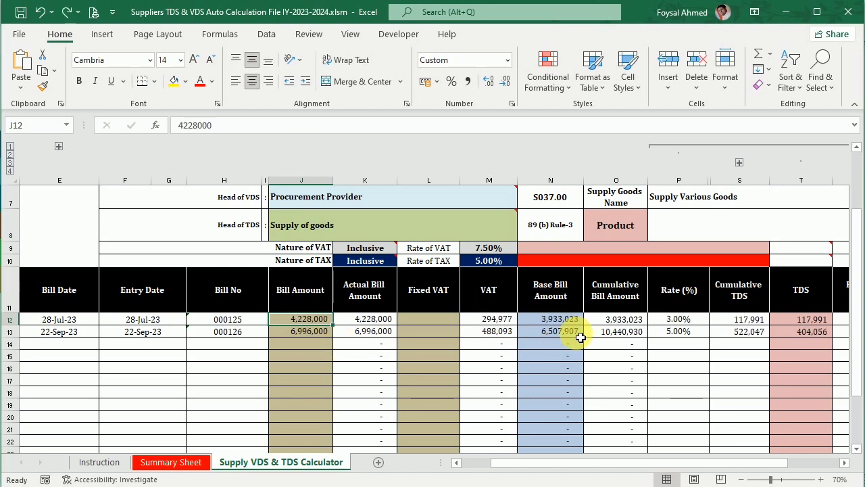
# Test a second bill amount of 4,996,000 with the first bill's amount cleared, check the rate, and undo these changes.
pyautogui.doubleClick(294, 335)
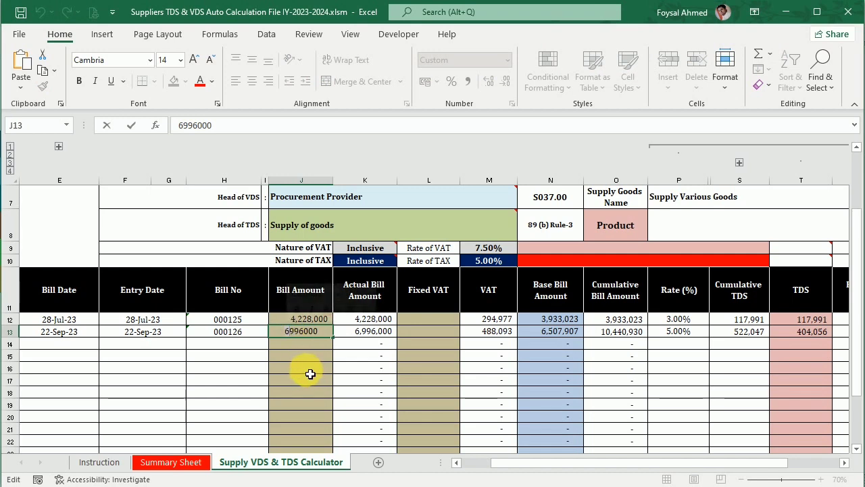
pyautogui.press('BackSpace')
pyautogui.write('4,')
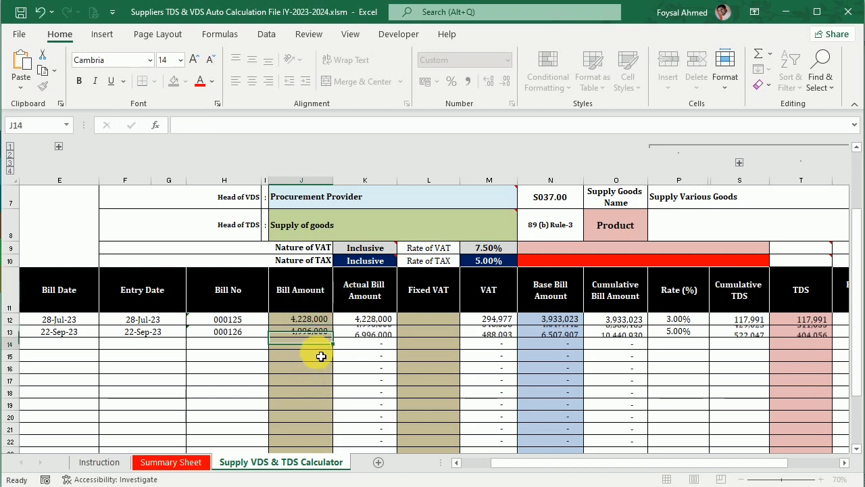
pyautogui.click(309, 323)
pyautogui.press('Delete')
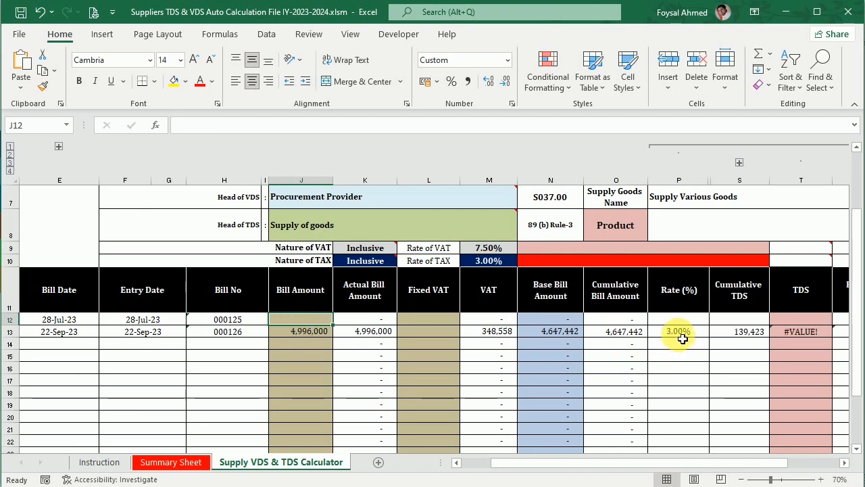
pyautogui.hotkey('ctrl', 'z')
pyautogui.hotkey('ctrl', 'z')
pyautogui.hotkey('ctrl', 'z')
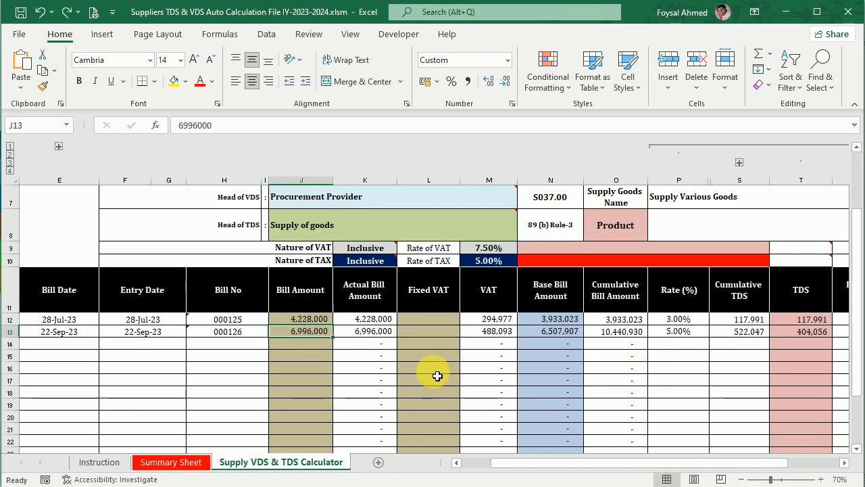
# Check the second bill's rate in P13 against the article's supplier tax rate table in Chrome, highlighting the 50 lakh to 2 crore bracket.
pyautogui.click(686, 334)
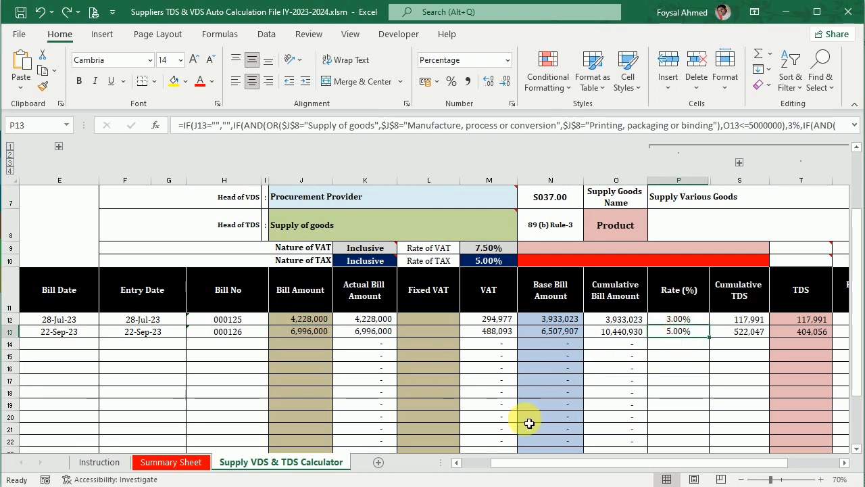
pyautogui.click(366, 486)
pyautogui.scroll(1, 275, 310)
pyautogui.scroll(20, 275, 309)
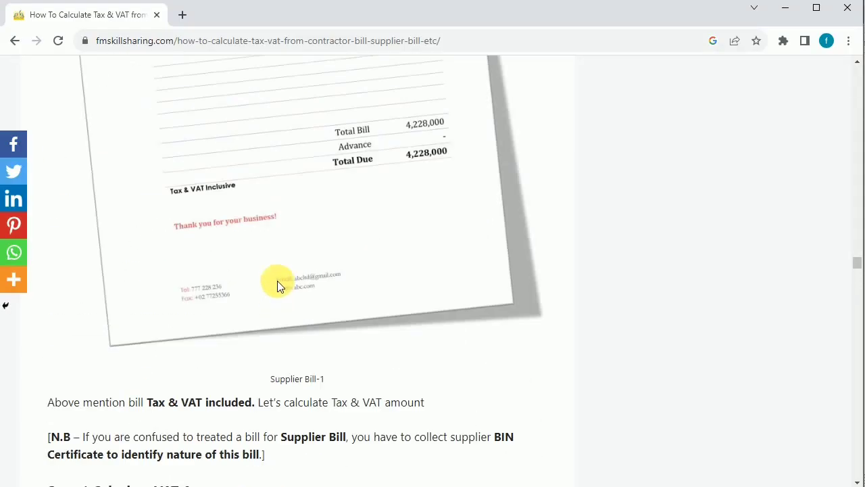
pyautogui.scroll(-20, 279, 280)
pyautogui.scroll(7, 279, 279)
pyautogui.scroll(-5, 282, 276)
pyautogui.scroll(10, 283, 274)
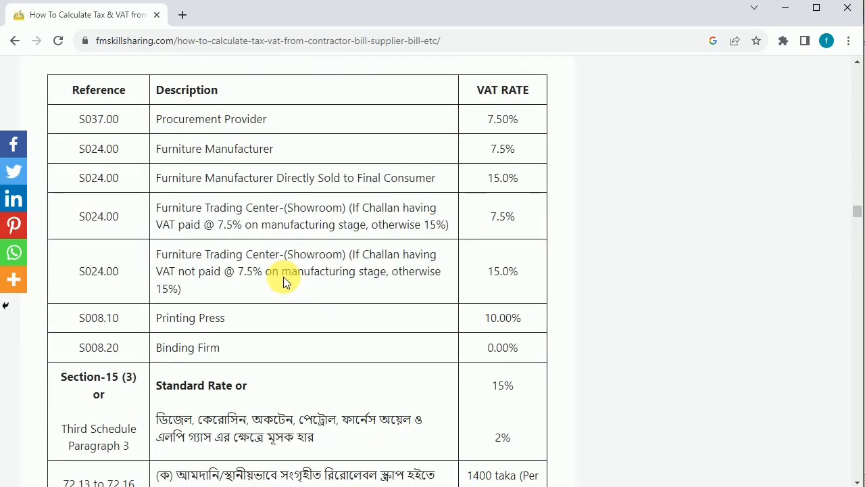
pyautogui.scroll(-15, 283, 276)
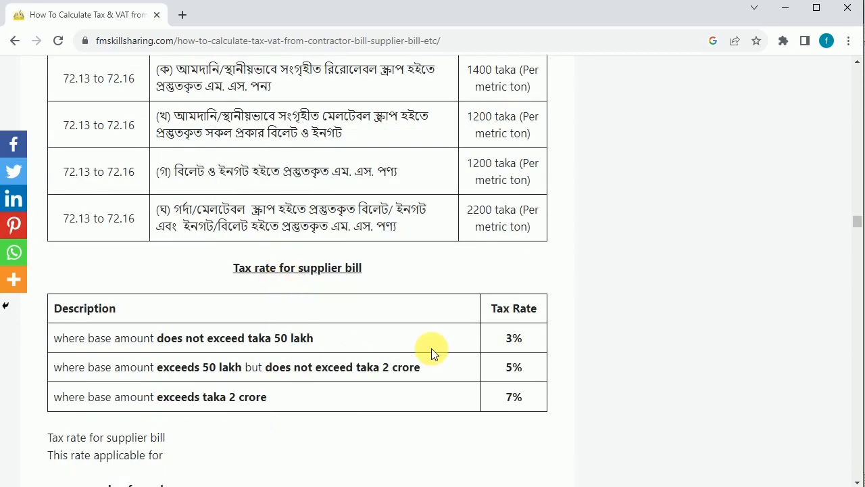
pyautogui.moveTo(156, 369); pyautogui.dragTo(509, 371)
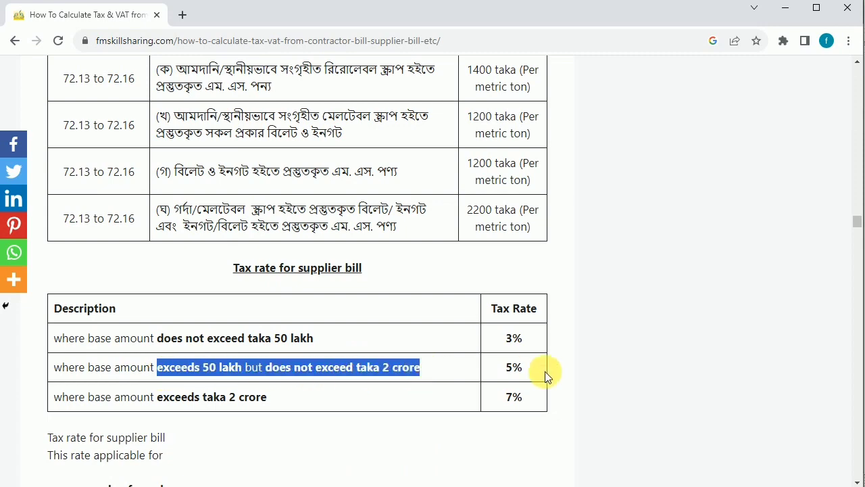
pyautogui.click(515, 372)
pyautogui.scroll(-10, 377, 368)
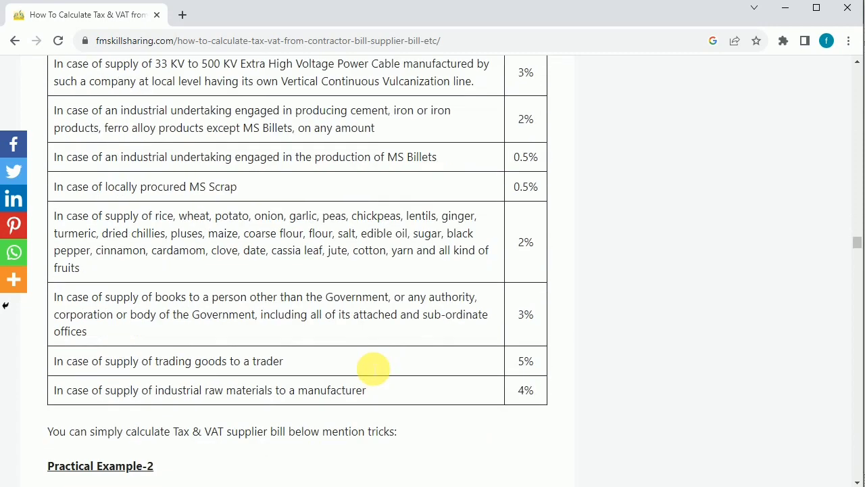
# Return to the Excel calculator and inspect the second bill's Cumulative TDS, TDS and Payment Amount in S13, T13 and U13.
pyautogui.scroll(-15, 374, 370)
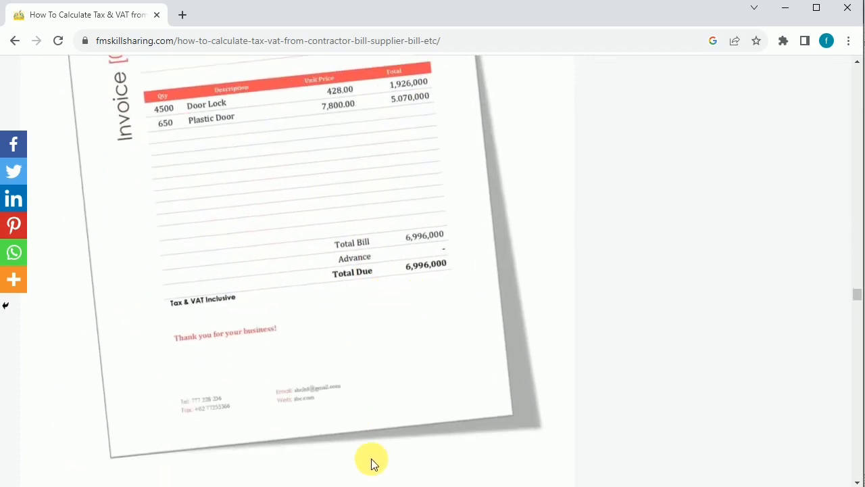
pyautogui.click(377, 486)
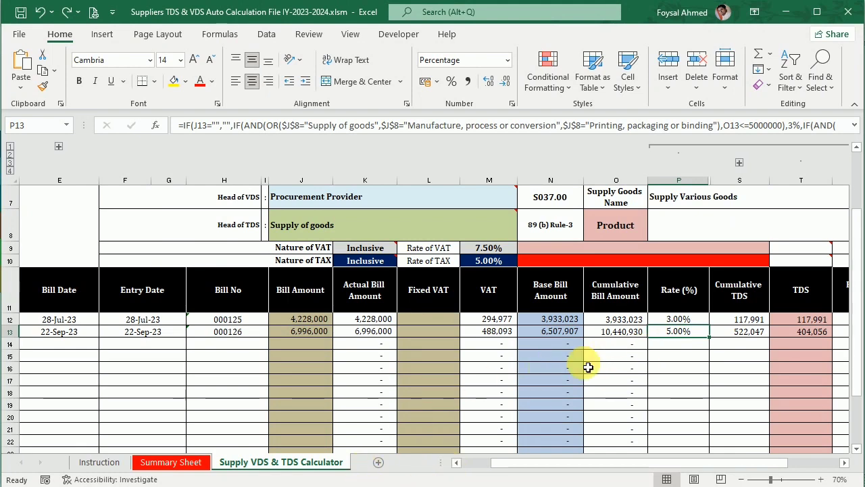
pyautogui.click(735, 332)
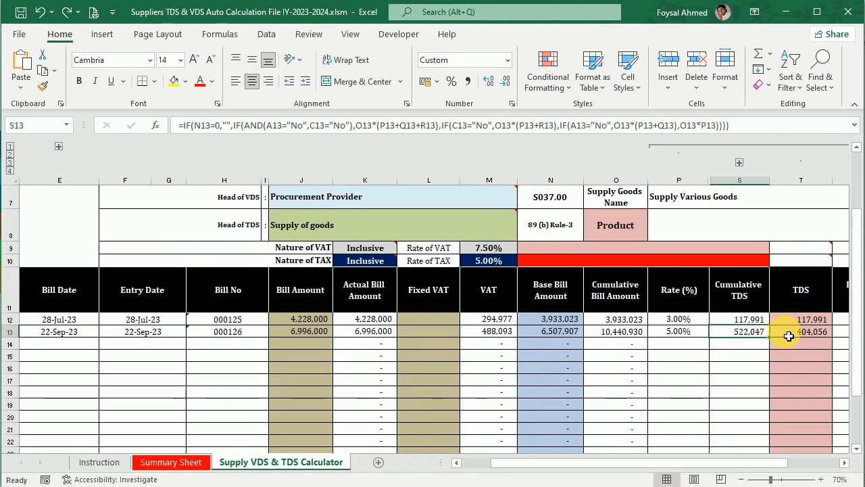
pyautogui.click(789, 335)
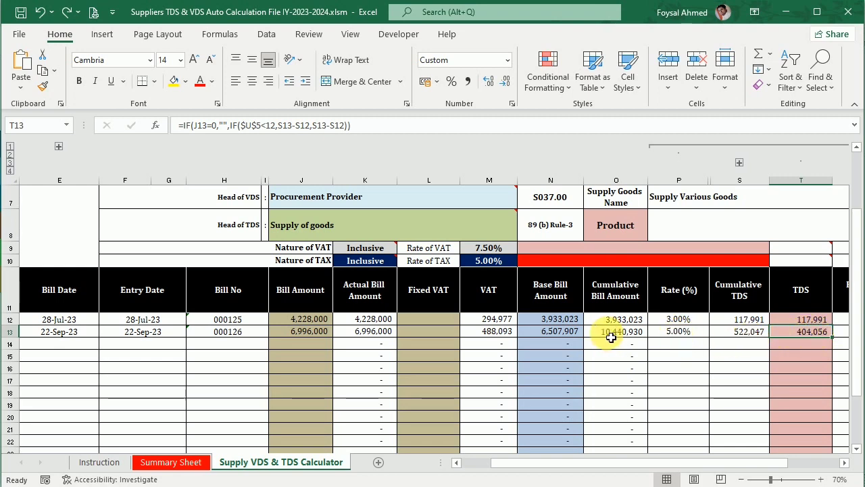
pyautogui.click(843, 464)
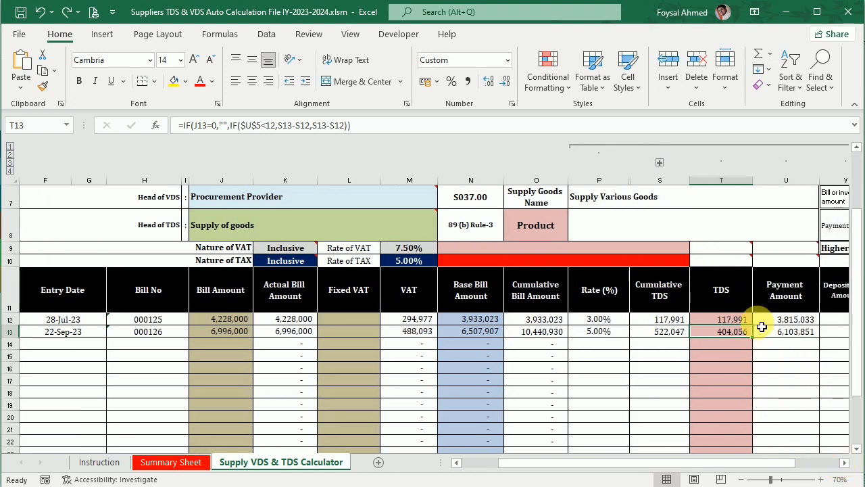
pyautogui.click(786, 331)
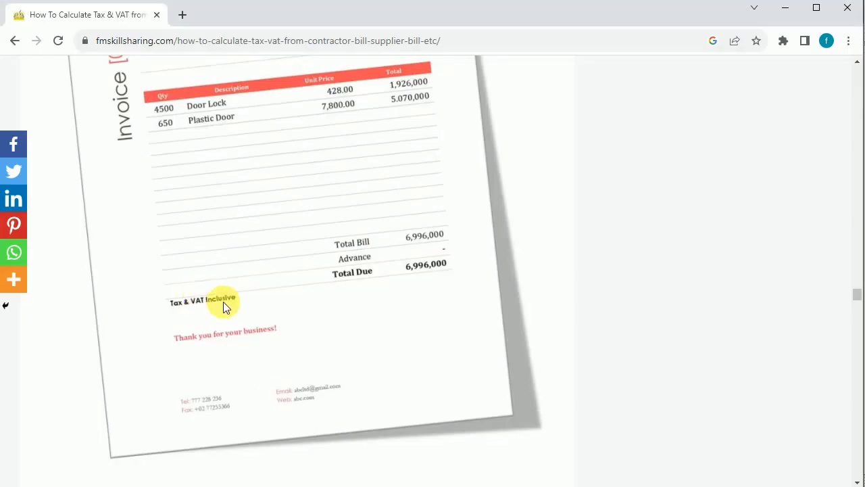
# Check the Step-1 VAT amount for Supplier Bill-2 in the Chrome article against the calculator's VAT in M13, highlighting the article's figure.
pyautogui.scroll(-4, 226, 307)
pyautogui.scroll(-1, 267, 249)
pyautogui.scroll(-1, 268, 245)
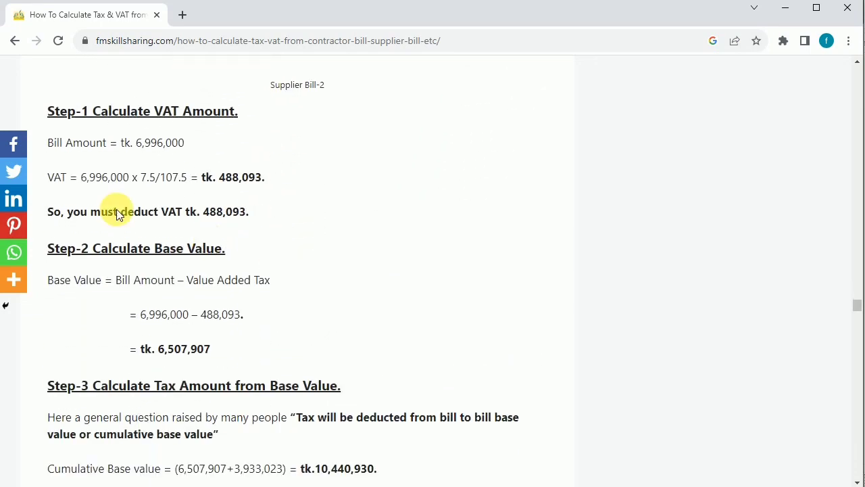
pyautogui.moveTo(207, 216); pyautogui.dragTo(252, 217)
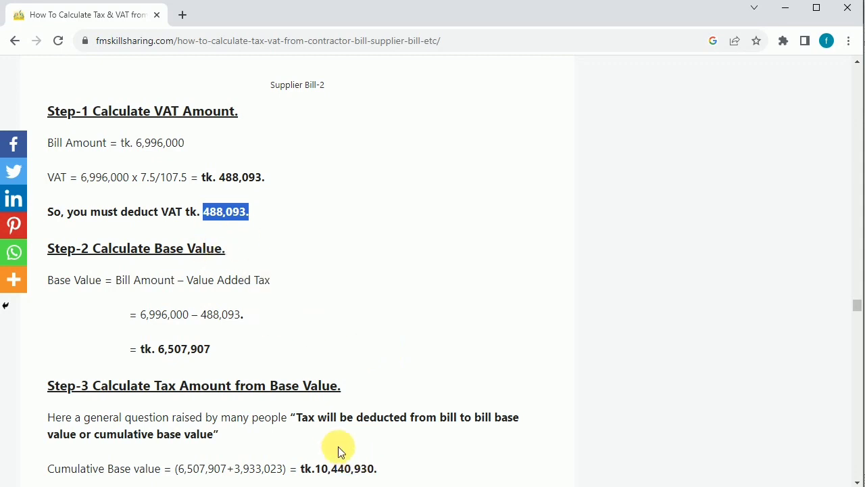
pyautogui.click(385, 432)
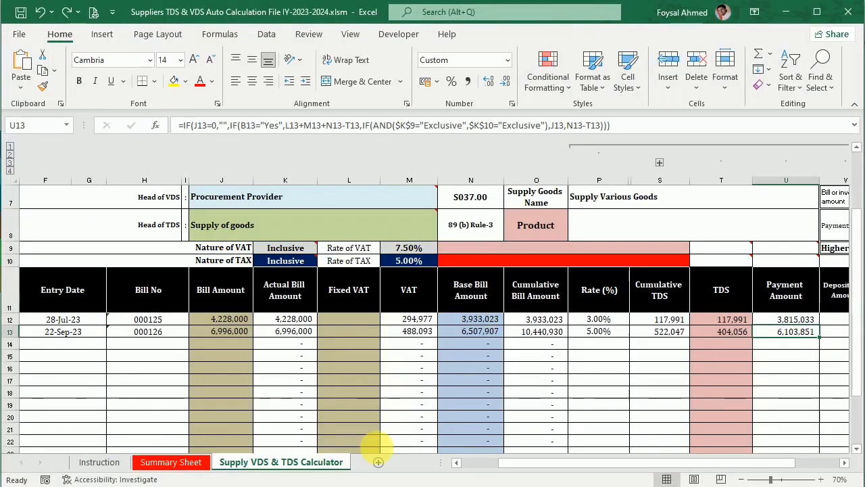
pyautogui.click(413, 332)
# Highlight the Step-2 base value formula and result in the Chrome article and compare them with the Base Bill Amount in Excel's N13.
pyautogui.click(345, 486)
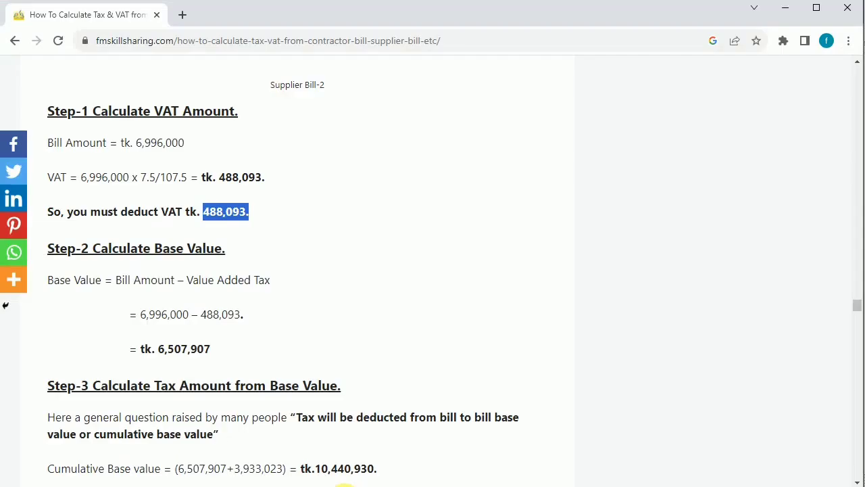
pyautogui.scroll(-1, 265, 223)
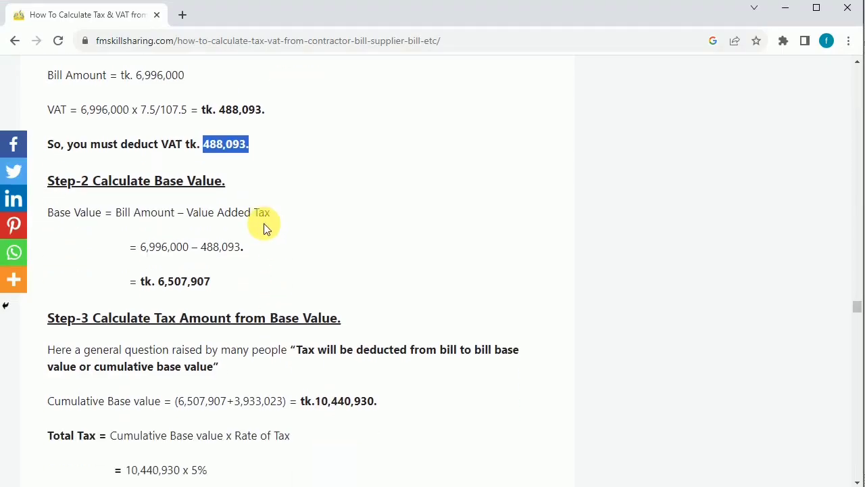
pyautogui.moveTo(116, 213); pyautogui.dragTo(270, 215)
pyautogui.moveTo(157, 281); pyautogui.dragTo(231, 299)
pyautogui.click(379, 485)
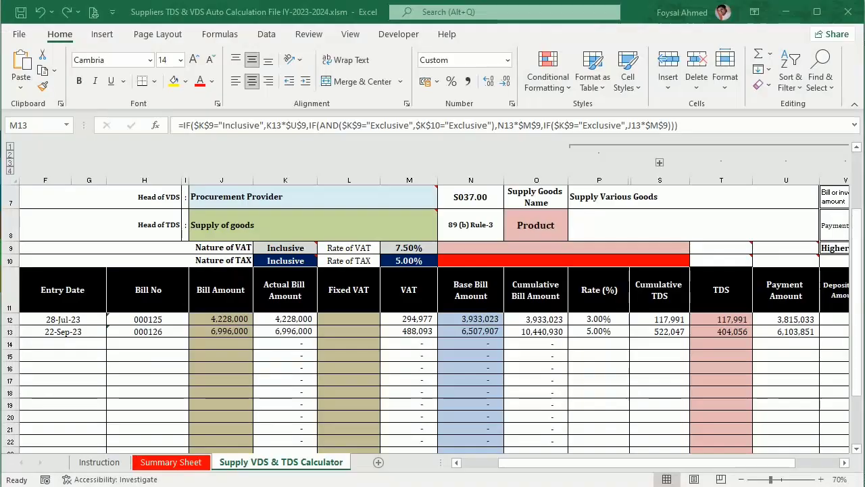
pyautogui.click(497, 334)
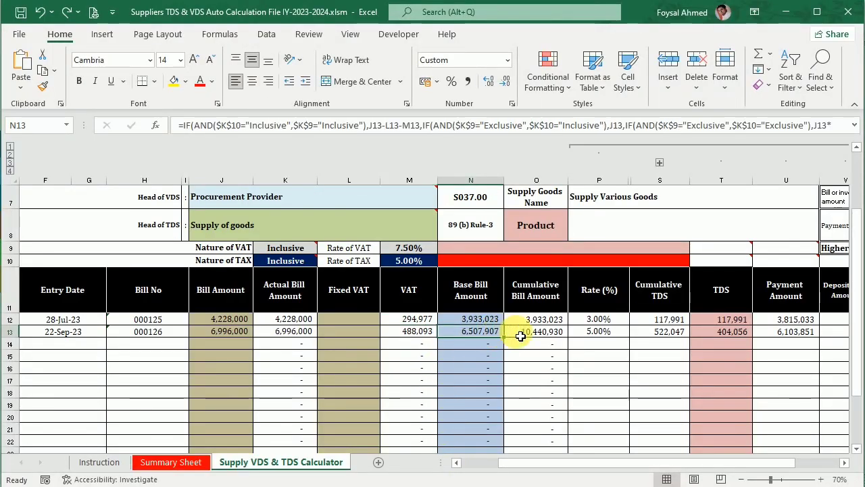
# Read the Step-3 question on bill-to-bill or cumulative base value in the Chrome article and highlight the Cumulative Base value calculation.
pyautogui.hotkey('alt', 'Tab')
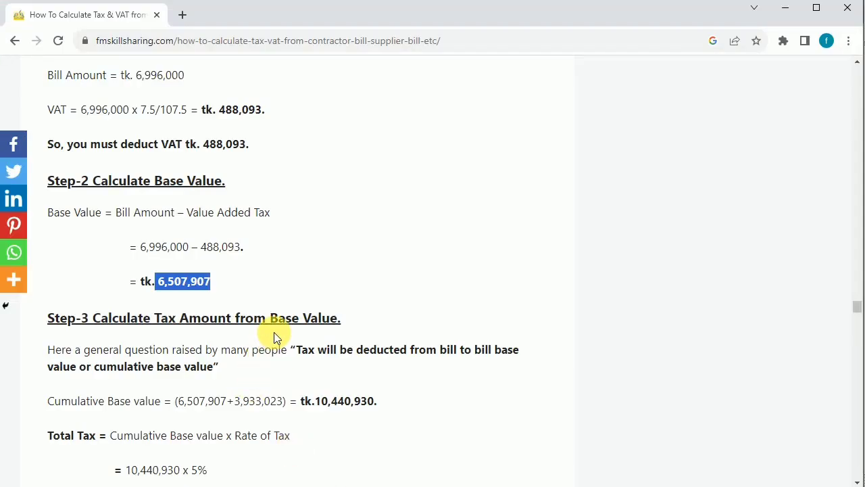
pyautogui.scroll(-2, 274, 332)
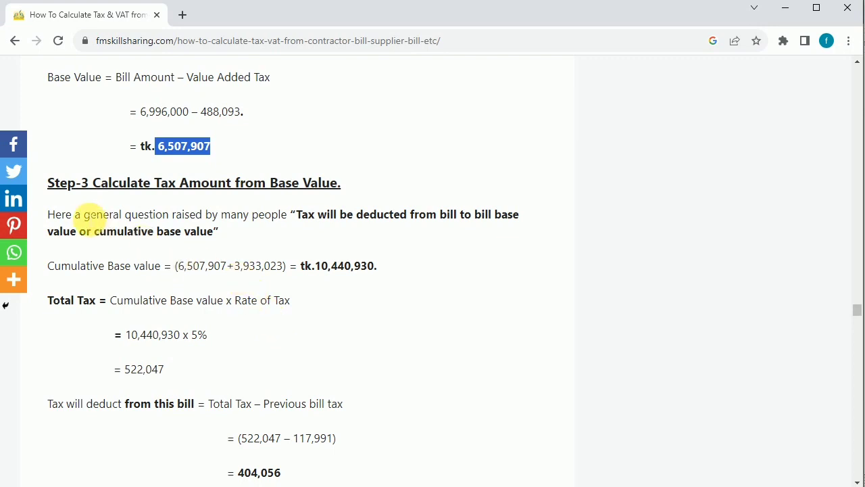
pyautogui.moveTo(49, 218); pyautogui.dragTo(220, 232)
pyautogui.moveTo(50, 267); pyautogui.dragTo(162, 268)
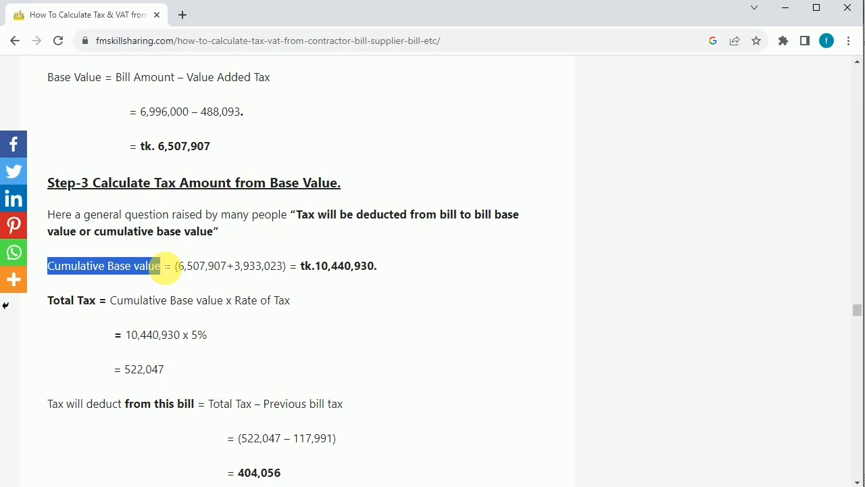
pyautogui.moveTo(163, 267); pyautogui.dragTo(376, 268)
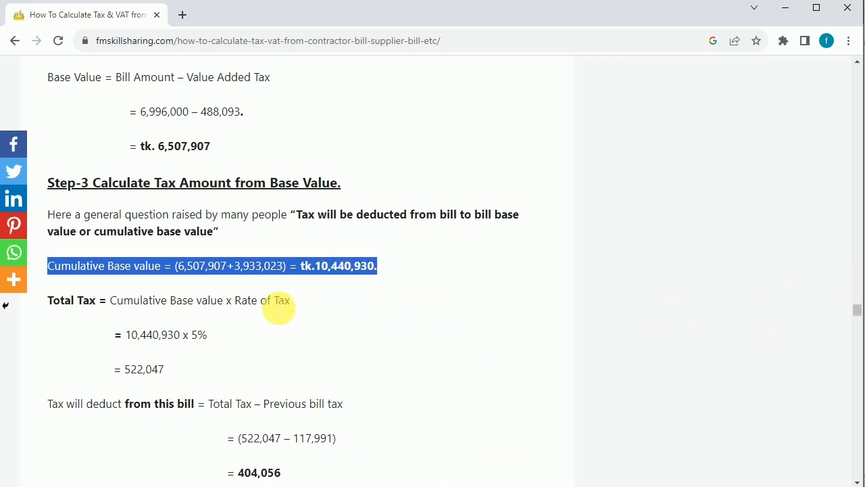
# Review the article's Total Tax calculation and compare it with the cumulative bill amount, rate and cumulative TDS in Excel's O13, P13 and S13.
pyautogui.scroll(-1, 284, 318)
pyautogui.scroll(-1, 129, 301)
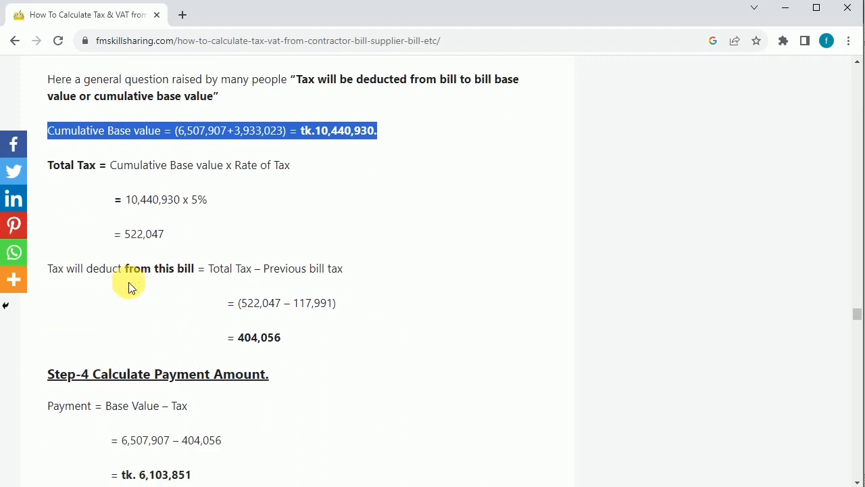
pyautogui.moveTo(112, 166); pyautogui.dragTo(216, 168)
pyautogui.moveTo(126, 203); pyautogui.dragTo(182, 203)
pyautogui.click(149, 243)
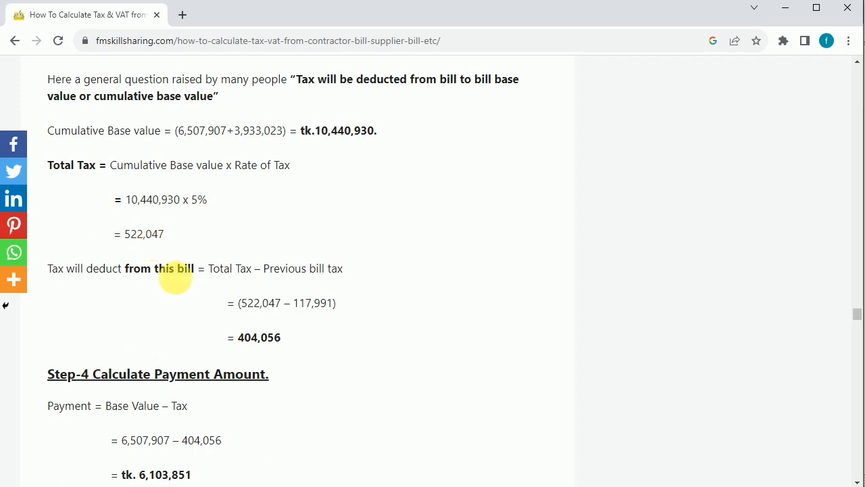
pyautogui.click(381, 486)
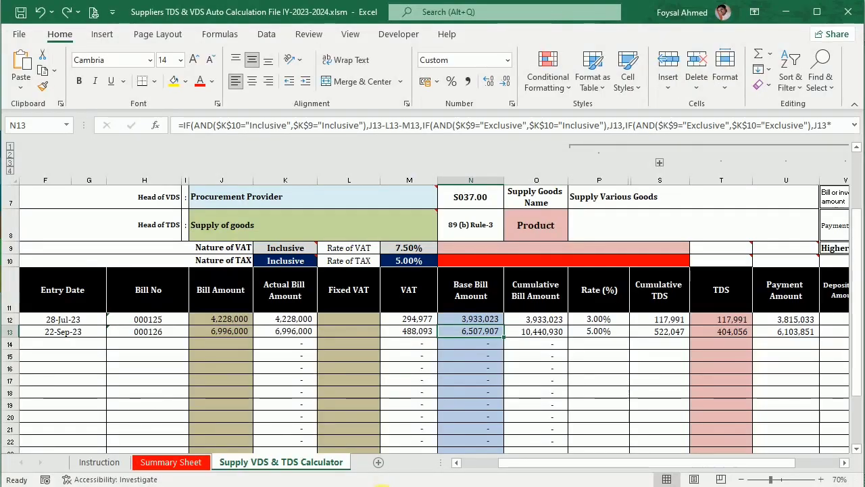
pyautogui.click(551, 334)
pyautogui.click(608, 332)
pyautogui.click(636, 333)
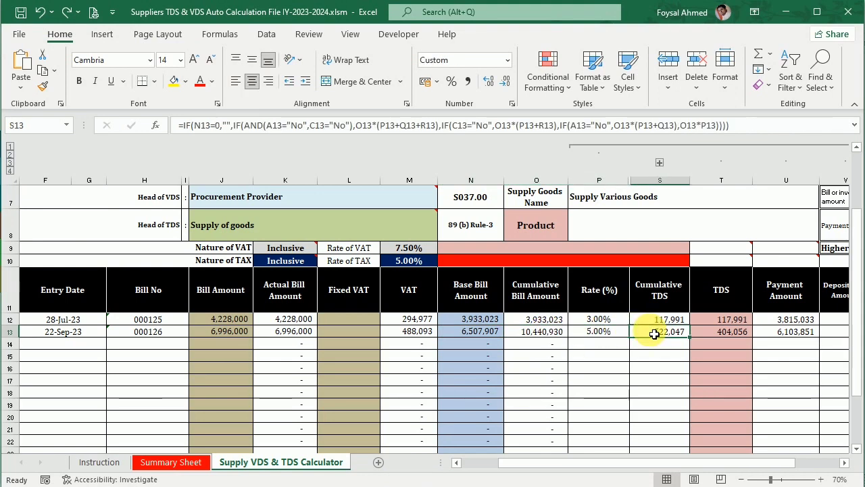
# Highlight the article's Total Tax minus Previous bill tax calculation in Chrome and check its result against the second bill's TDS in Excel's T13.
pyautogui.click(382, 486)
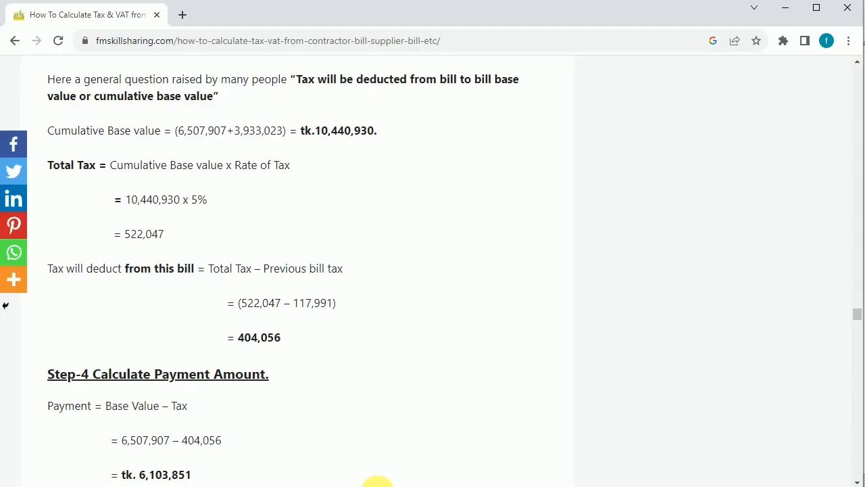
pyautogui.moveTo(50, 270); pyautogui.dragTo(349, 277)
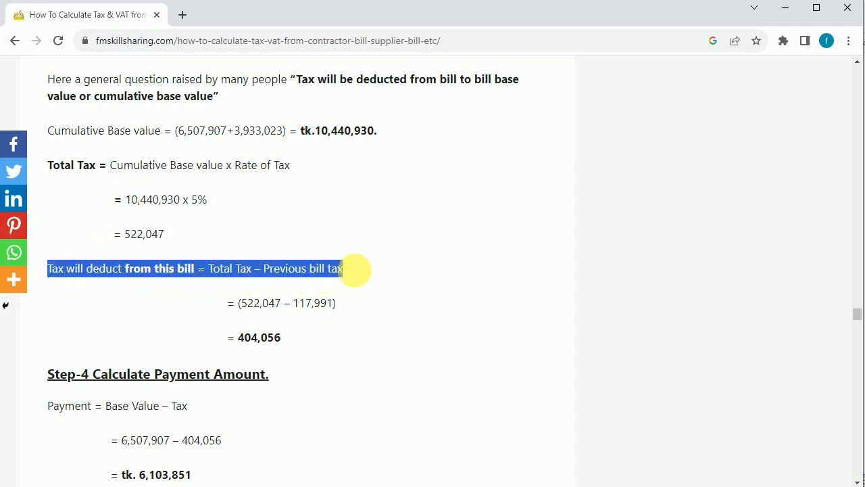
pyautogui.moveTo(241, 304); pyautogui.dragTo(333, 307)
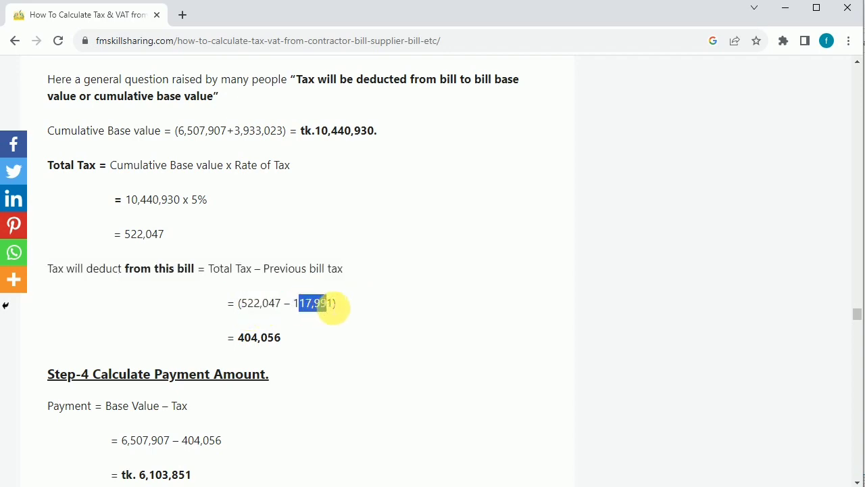
pyautogui.click(404, 485)
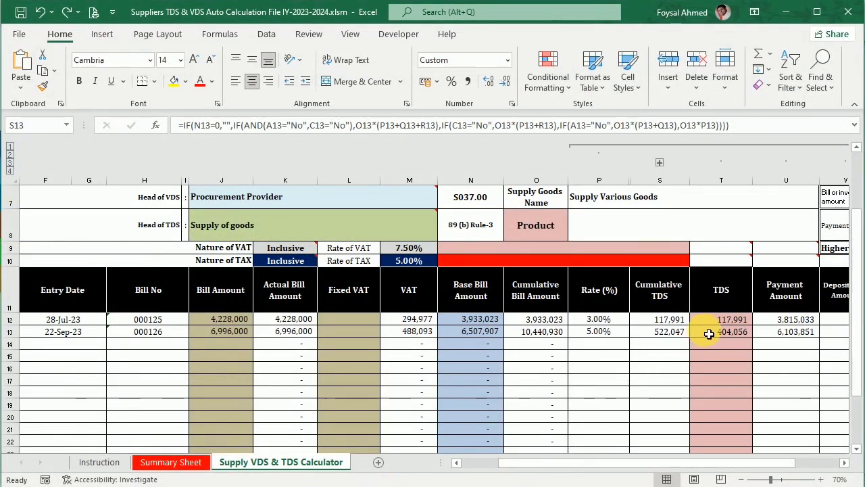
pyautogui.click(672, 332)
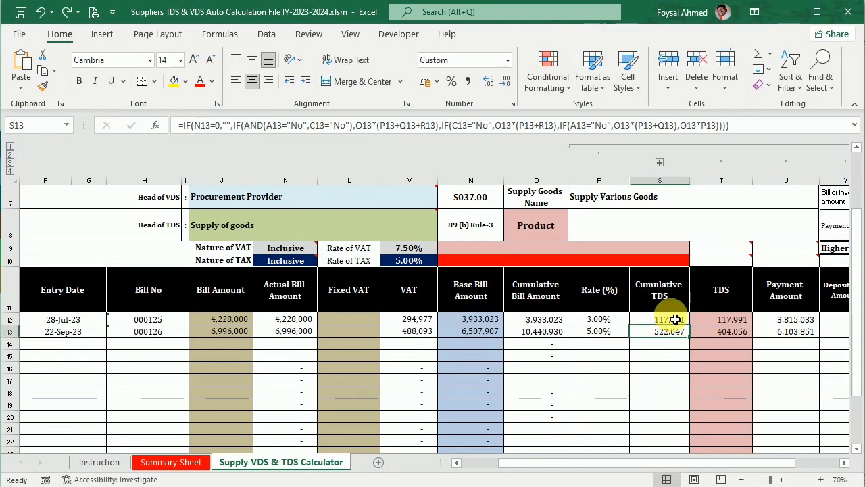
pyautogui.click(726, 332)
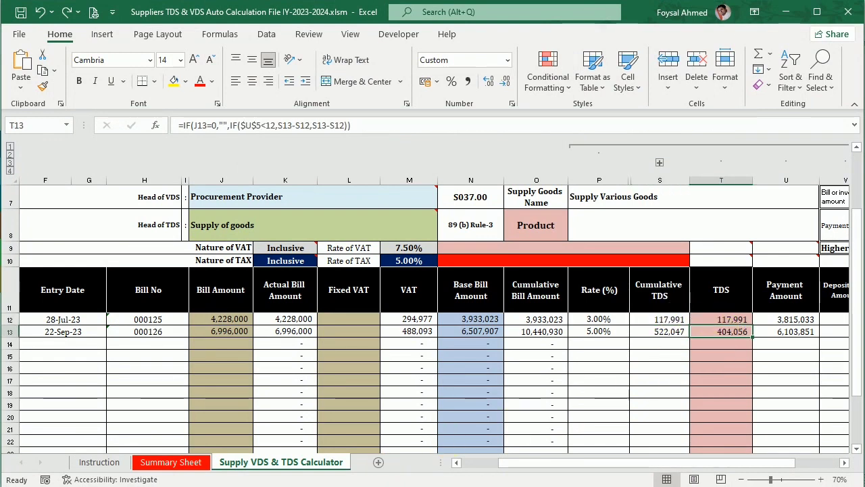
pyautogui.click(384, 485)
pyautogui.moveTo(240, 340); pyautogui.dragTo(290, 340)
pyautogui.click(400, 483)
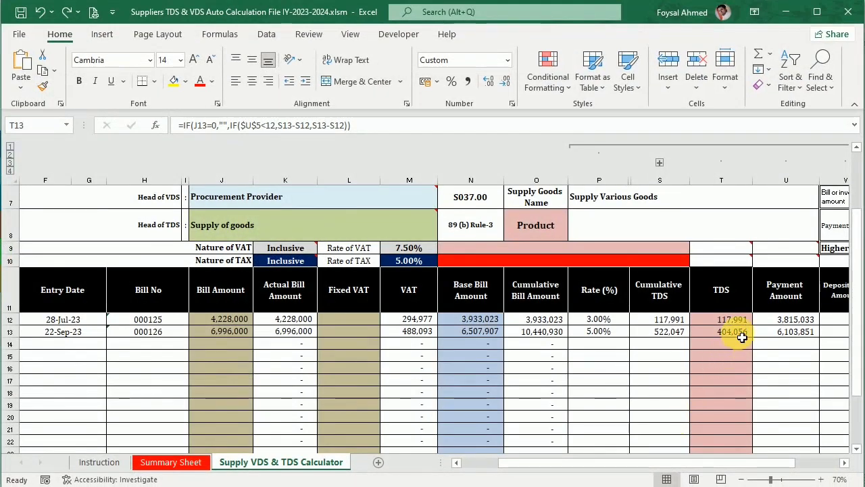
pyautogui.click(743, 334)
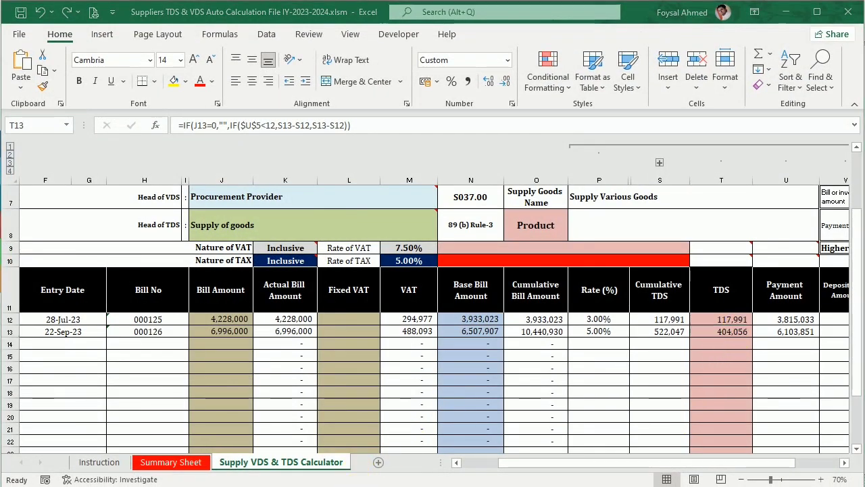
# Review the Step-4 payment calculation in the Chrome article, highlighting the Base Value – Tax formula, and trace the base value back to Step-2.
pyautogui.click(384, 486)
pyautogui.scroll(-2, 320, 365)
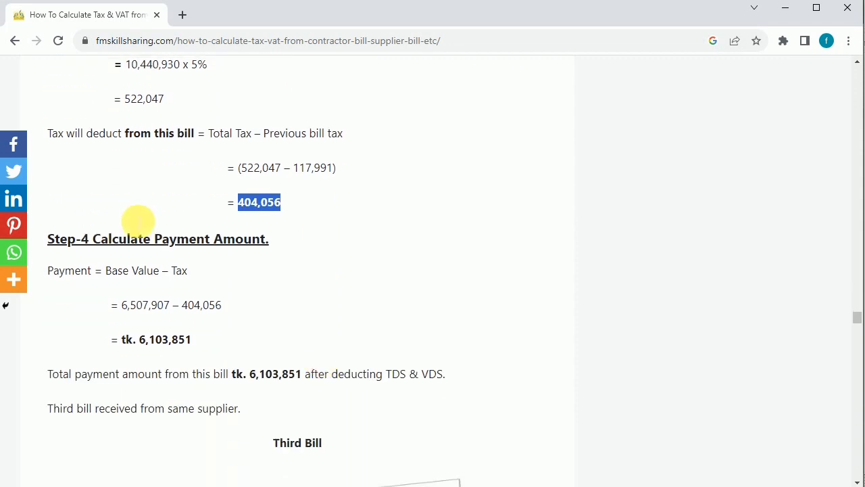
pyautogui.moveTo(102, 240); pyautogui.dragTo(261, 240)
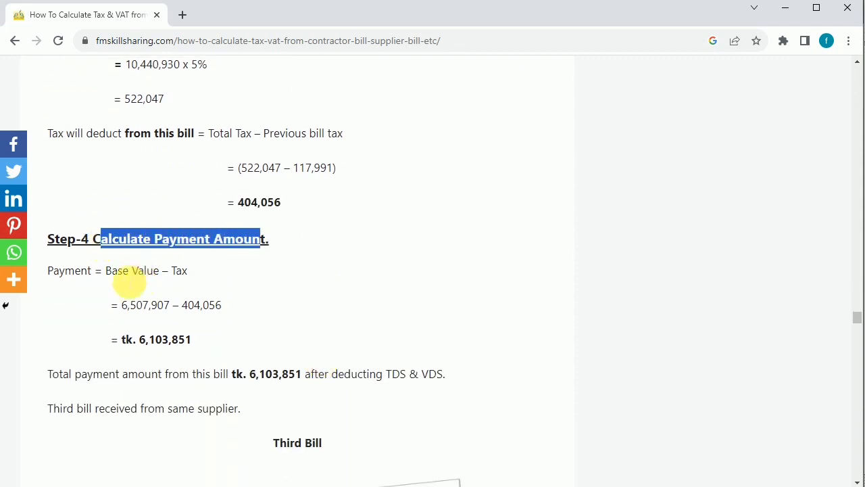
pyautogui.moveTo(102, 270); pyautogui.dragTo(213, 270)
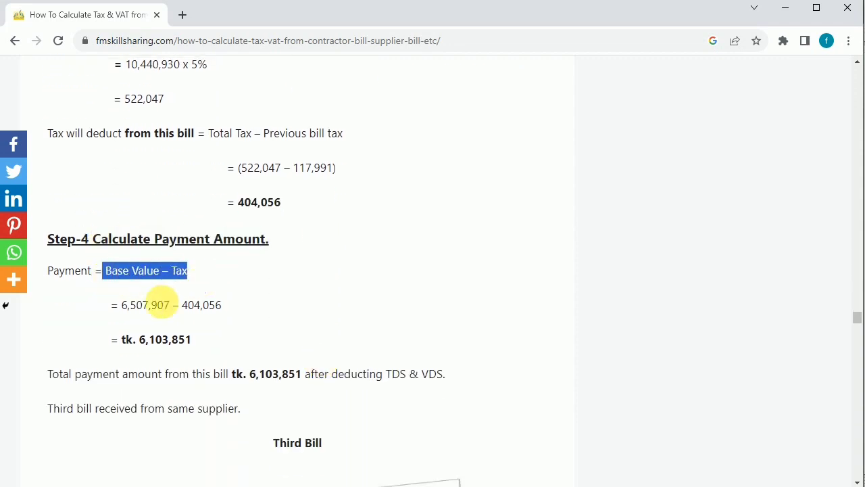
pyautogui.moveTo(120, 305); pyautogui.dragTo(225, 303)
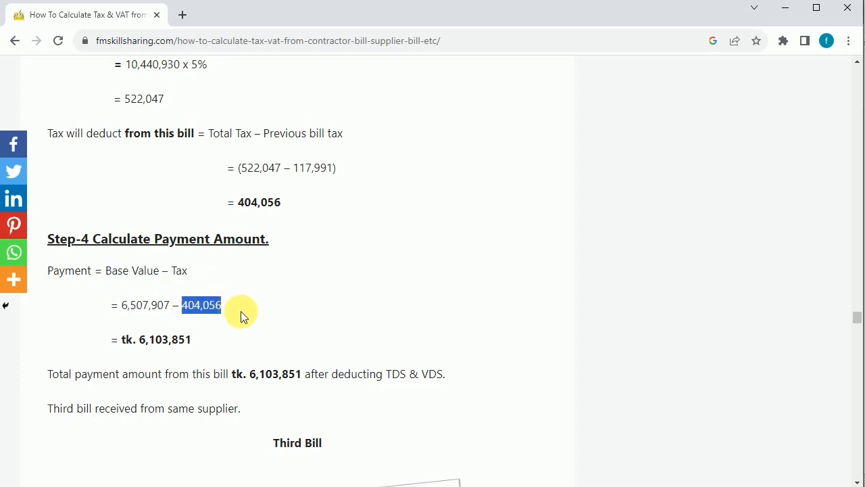
pyautogui.scroll(3, 235, 312)
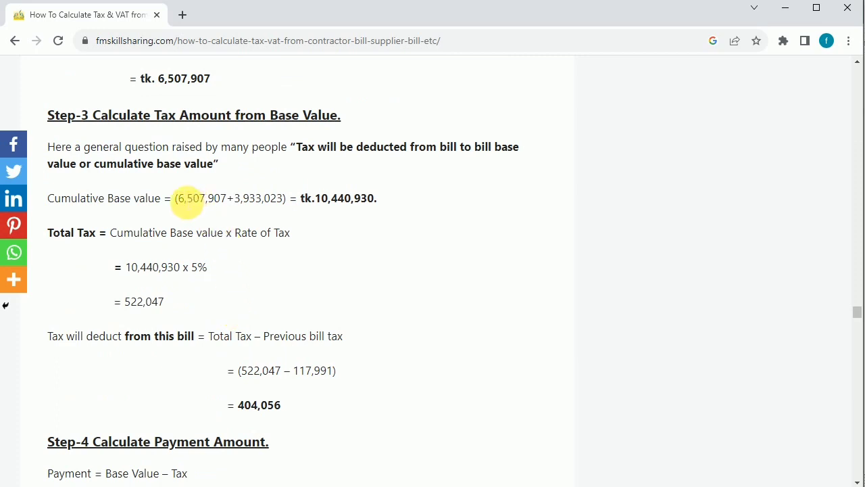
pyautogui.scroll(3, 181, 205)
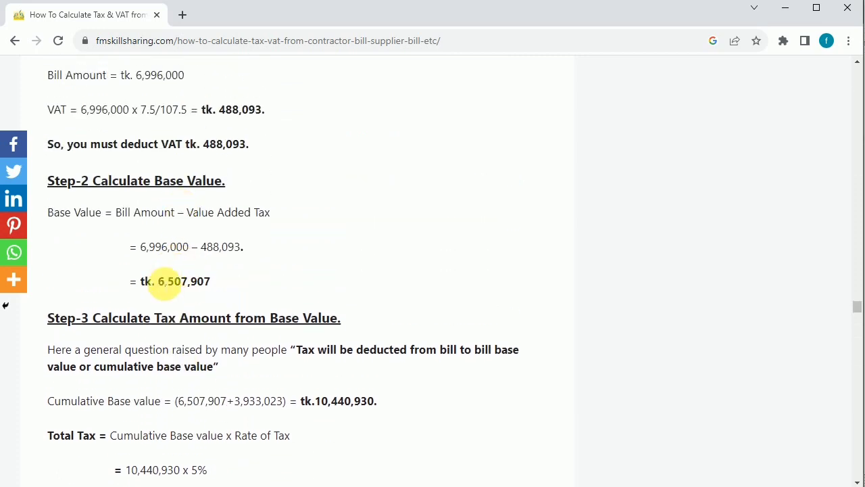
# Check the article's second-bill payment result against the Payment Amount in Excel's U13, then highlight the total payment after TDS & VDS in Chrome.
pyautogui.moveTo(165, 282); pyautogui.dragTo(206, 285)
pyautogui.scroll(-6, 146, 339)
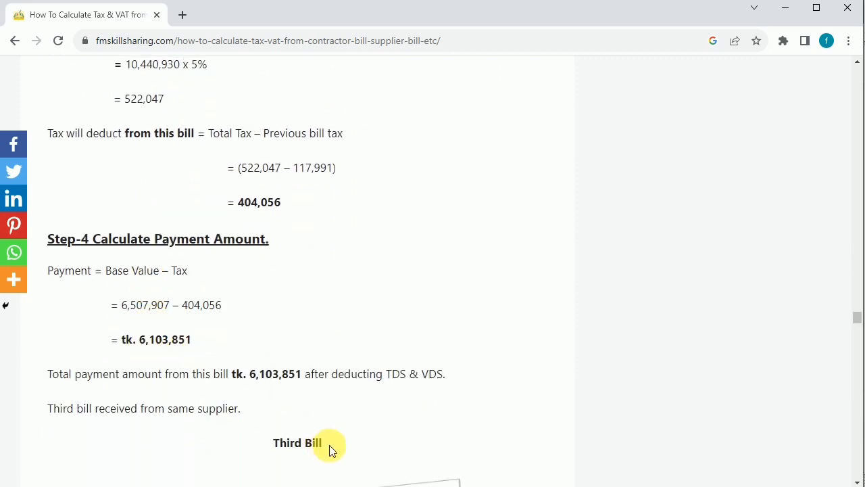
pyautogui.click(386, 486)
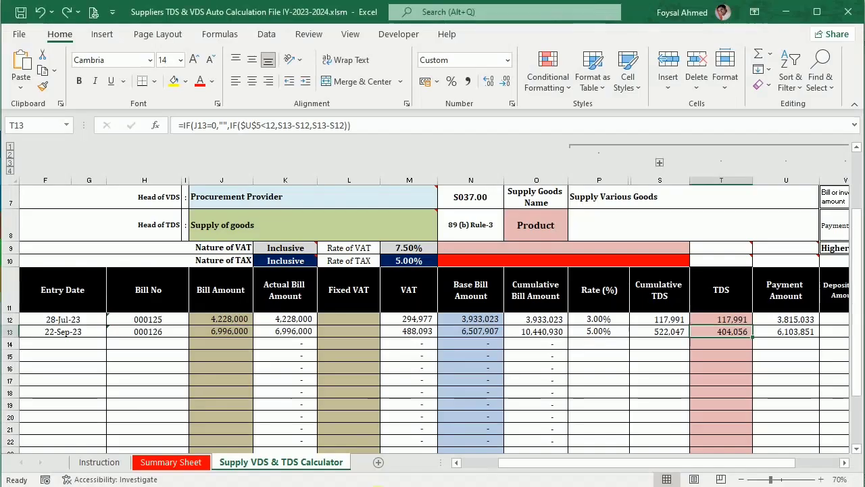
pyautogui.click(789, 332)
pyautogui.click(358, 486)
pyautogui.scroll(-2, 226, 351)
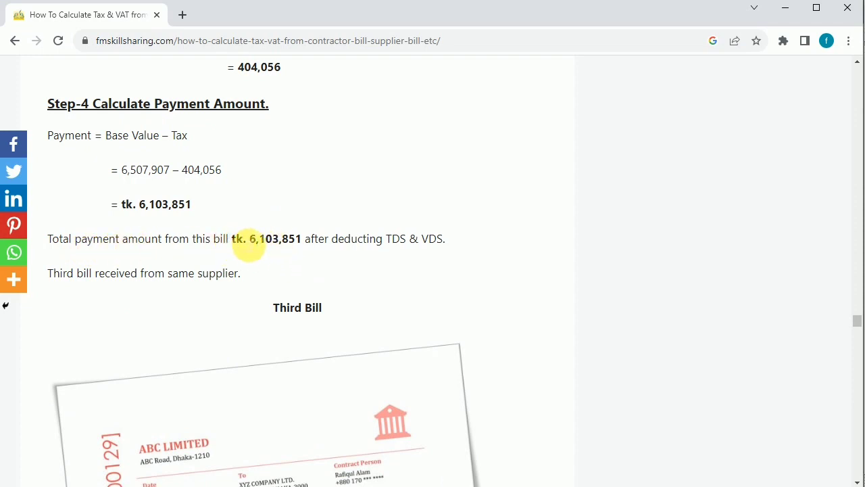
pyautogui.moveTo(248, 245); pyautogui.dragTo(467, 242)
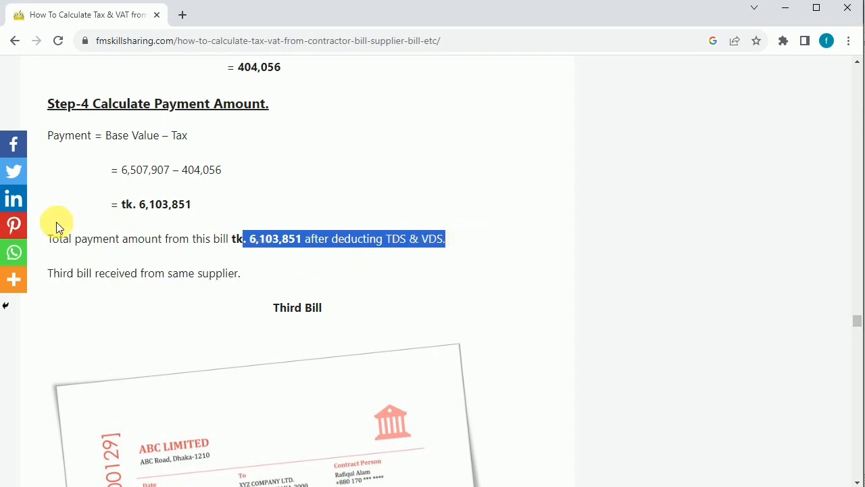
pyautogui.click(94, 238)
# Read the third bill's invoice in the Chrome article and enter its bill number 000129 in Excel's H14.
pyautogui.scroll(-1, 498, 220)
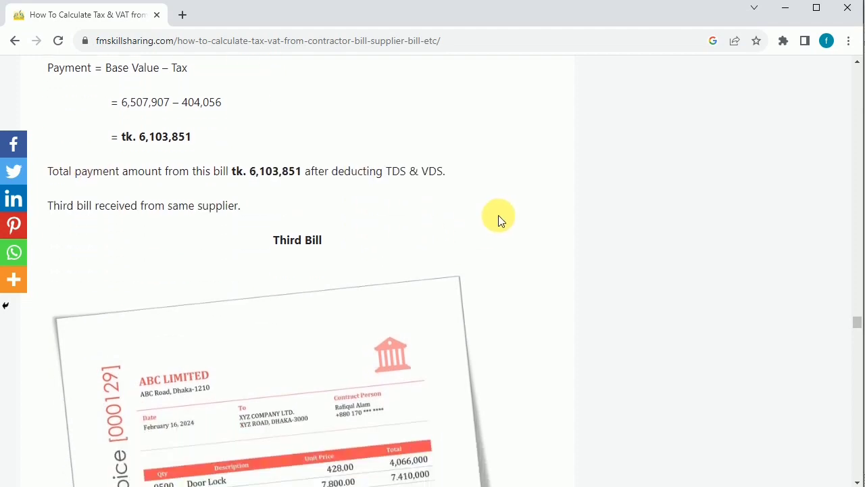
pyautogui.scroll(-1, 169, 223)
pyautogui.scroll(-1, 172, 222)
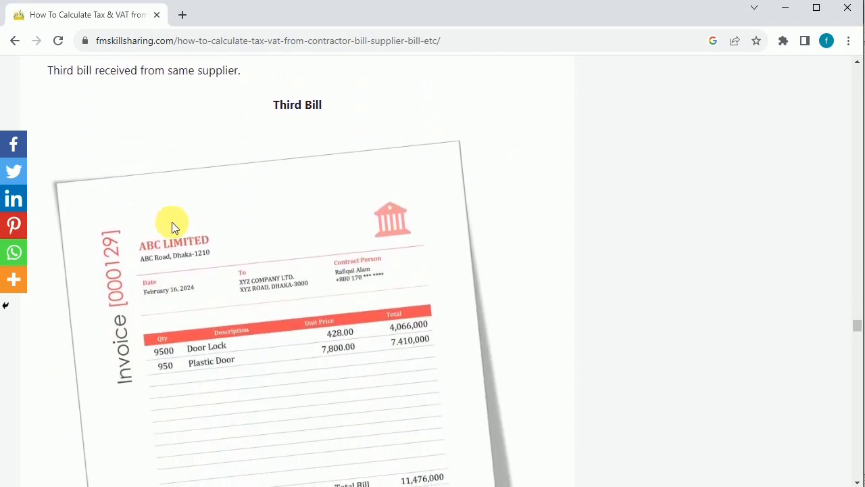
pyautogui.scroll(-1, 199, 212)
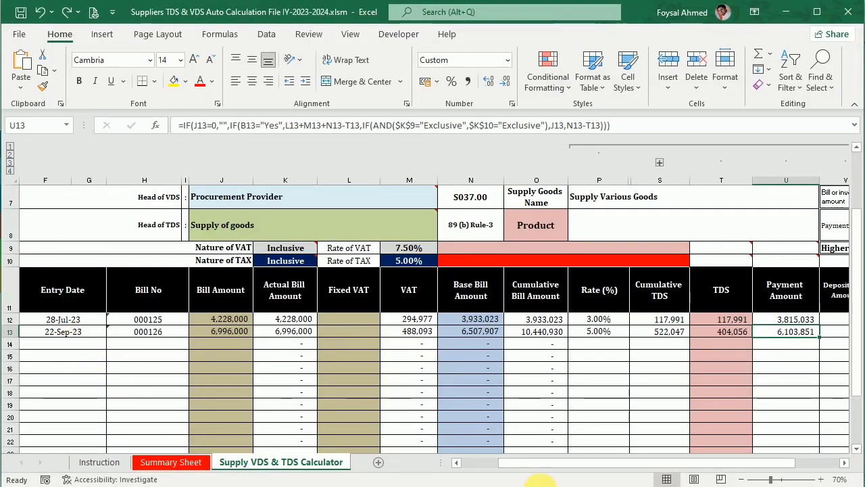
pyautogui.click(458, 464)
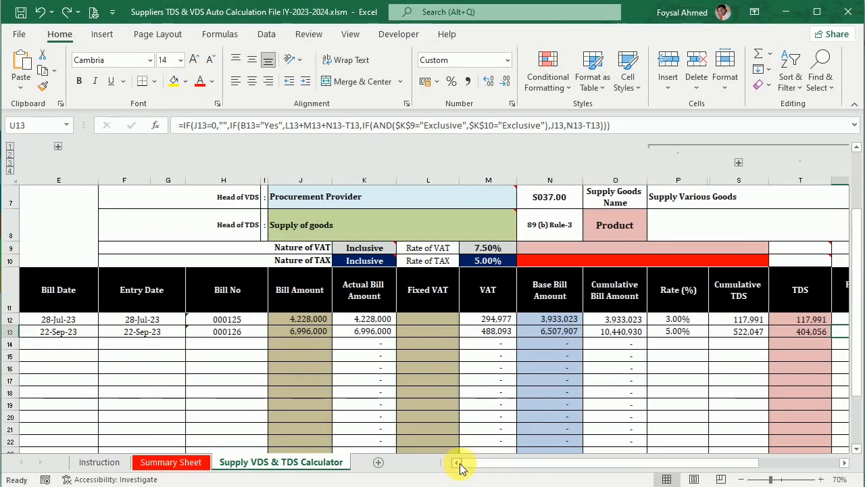
pyautogui.click(242, 345)
pyautogui.write("'000126")
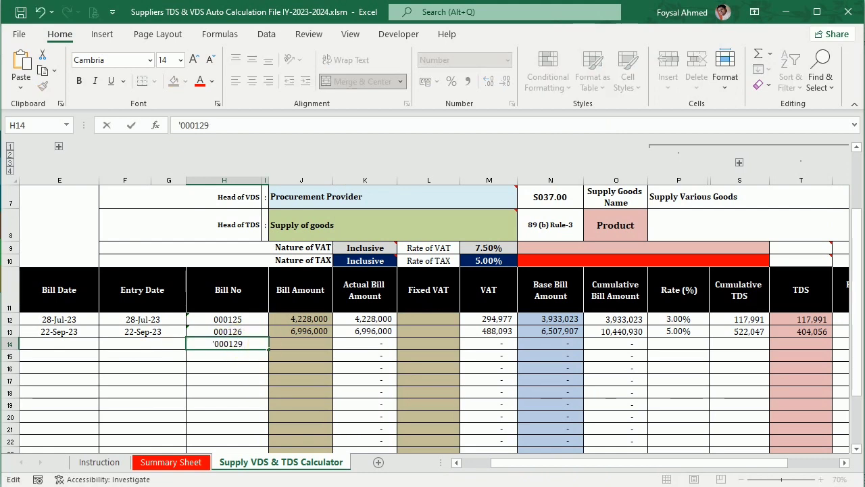
# Enter 16/02/2024 as the third bill's Bill Date in E14.
pyautogui.click(56, 350)
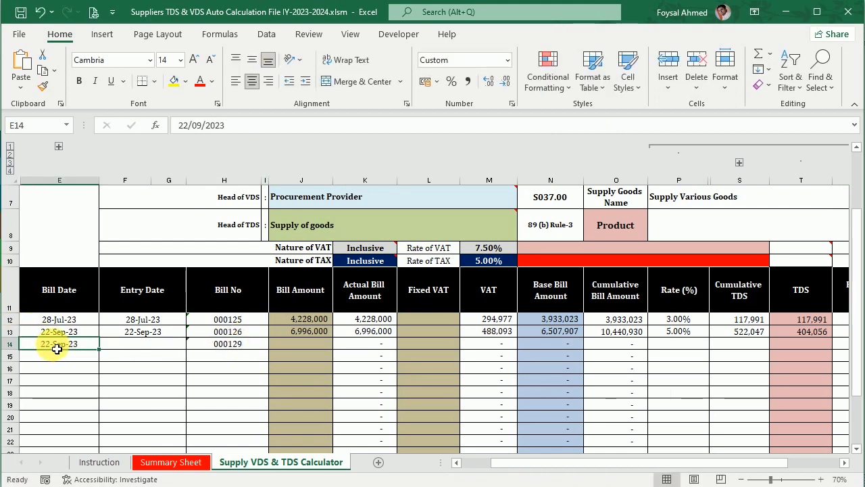
pyautogui.doubleClick(52, 346)
pyautogui.moveTo(36, 345); pyautogui.dragTo(47, 345)
pyautogui.write('16/')
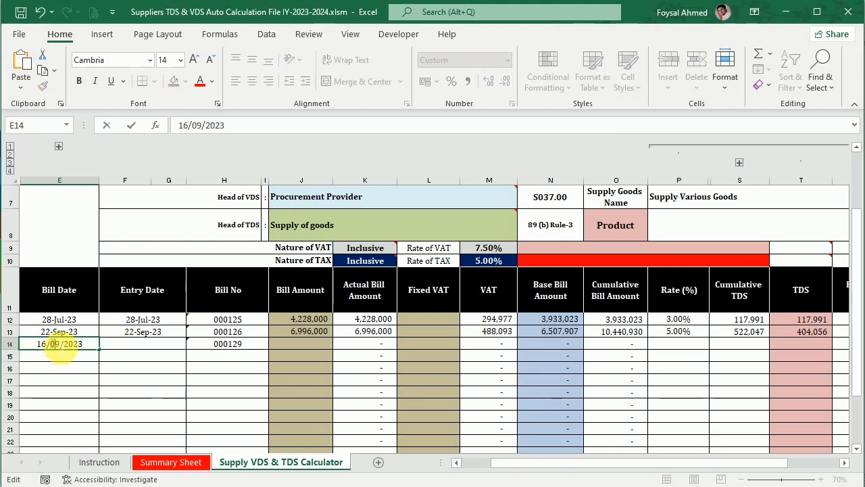
pyautogui.write('0')
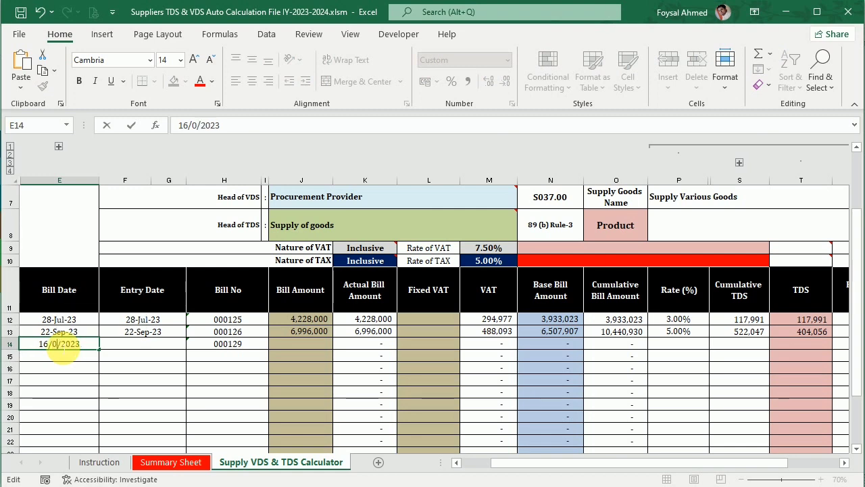
pyautogui.moveTo(98, 344); pyautogui.dragTo(78, 345)
pyautogui.write('4')
pyautogui.press('Return')
# Copy the third bill's Bill Date from E14 into its Entry Date cell F14.
pyautogui.click(60, 345)
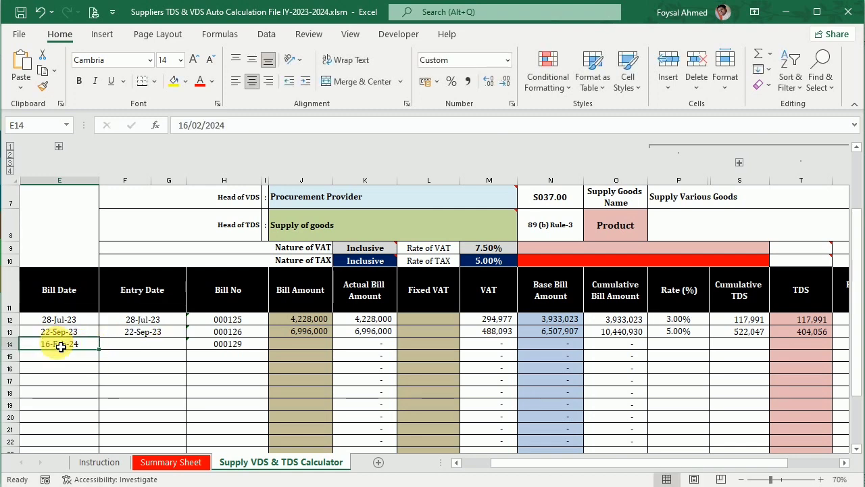
pyautogui.hotkey('ctrl', 'c')
pyautogui.click(143, 344)
pyautogui.hotkey('ctrl', 'v')
pyautogui.click(142, 371)
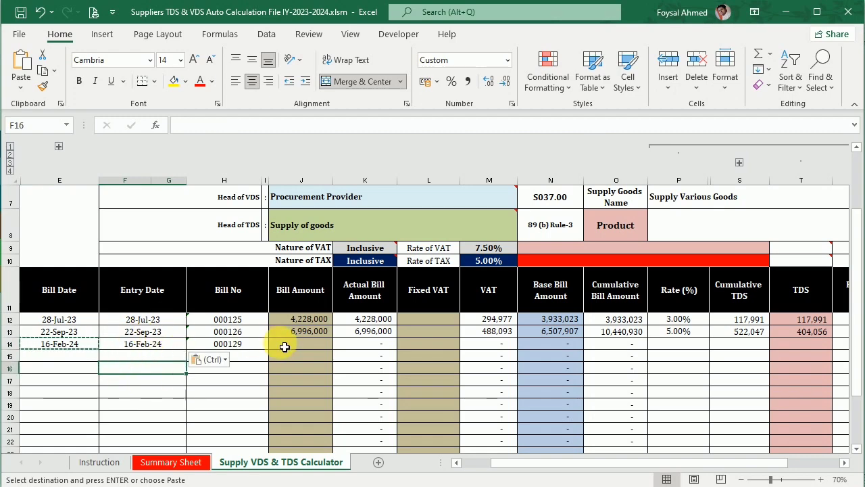
# Review the sheet's heading for the period covered by the supplier tax deduction details.
pyautogui.scroll(1, 321, 409)
pyautogui.scroll(-1, 325, 411)
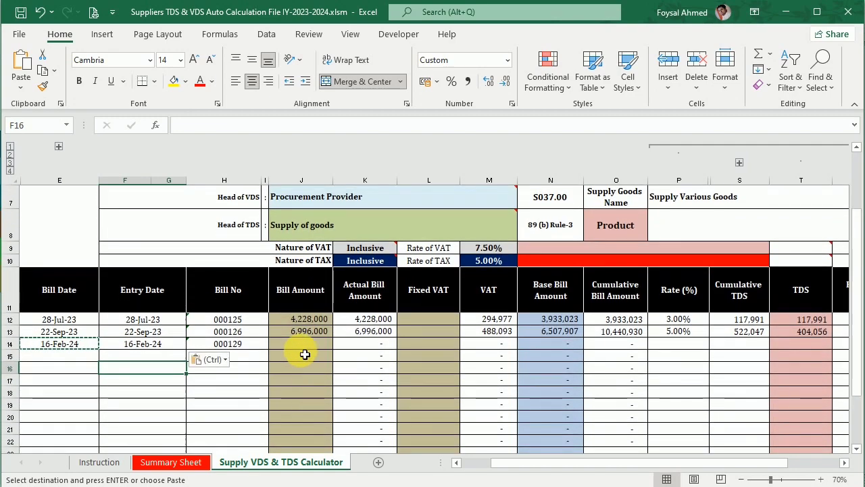
pyautogui.scroll(2, 309, 396)
pyautogui.scroll(1, 315, 400)
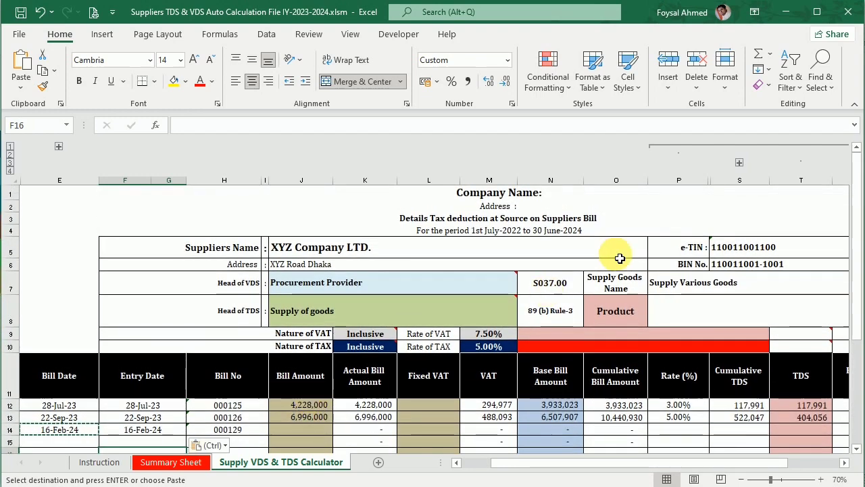
pyautogui.click(572, 226)
pyautogui.scroll(-1, 389, 391)
pyautogui.scroll(-2, 388, 391)
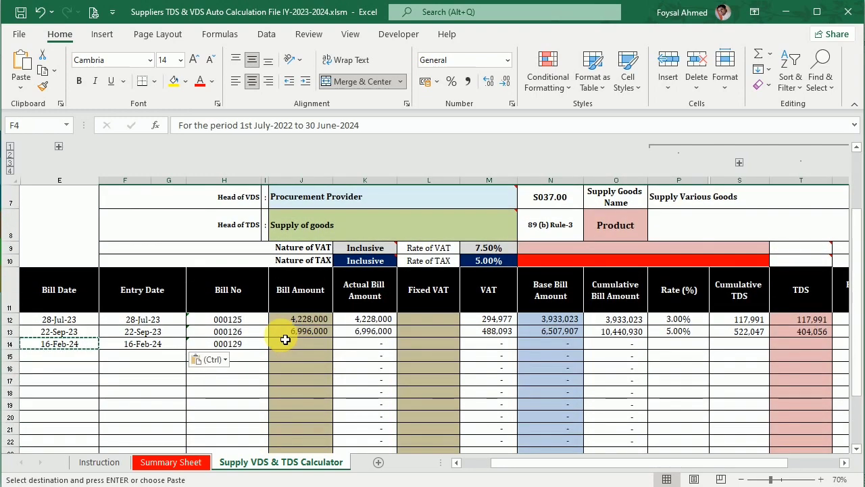
# Look up the third invoice's total in the Chrome article and enter 11,476,000 as the Bill Amount in Excel's J14.
pyautogui.click(304, 343)
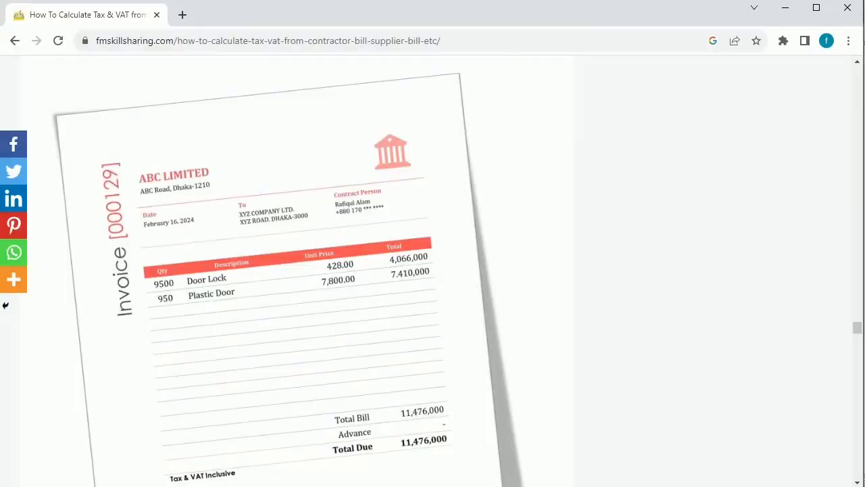
pyautogui.scroll(-4, 389, 361)
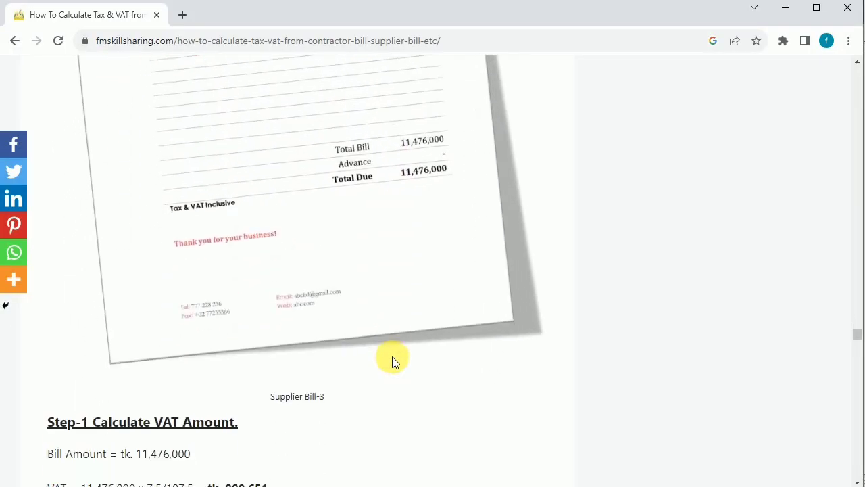
pyautogui.scroll(1, 395, 362)
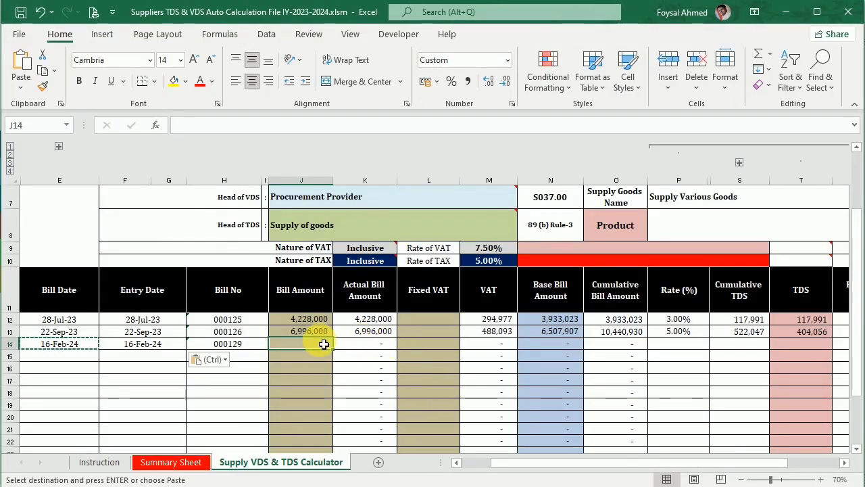
pyautogui.write('11,')
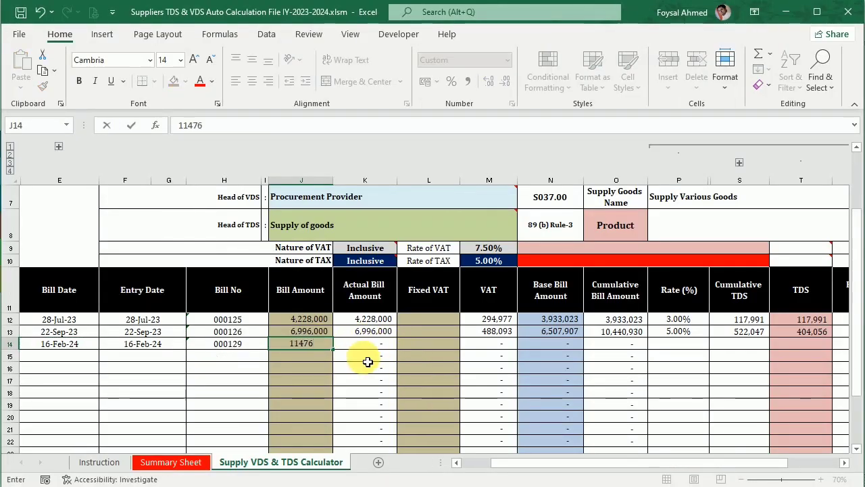
pyautogui.write('476,000')
pyautogui.press('Return')
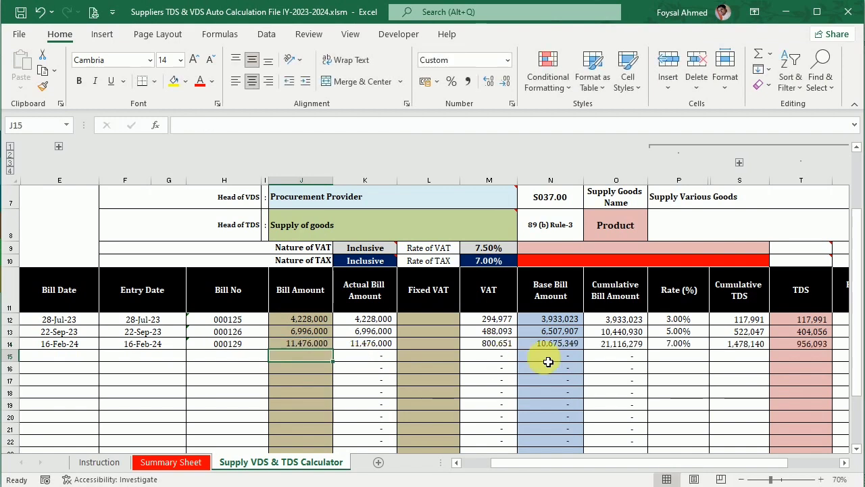
# Inspect the third bill's calculated rate, cumulative bill amount, VAT, TDS and payment amount in row 14.
pyautogui.click(693, 346)
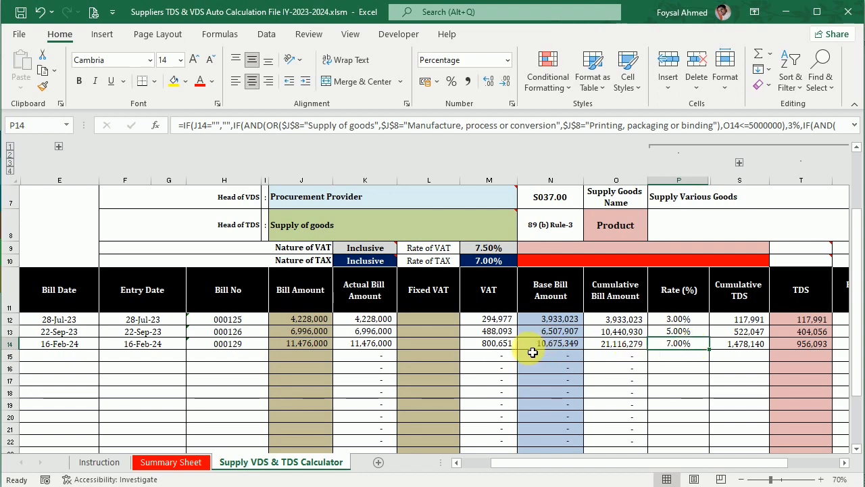
pyautogui.click(610, 345)
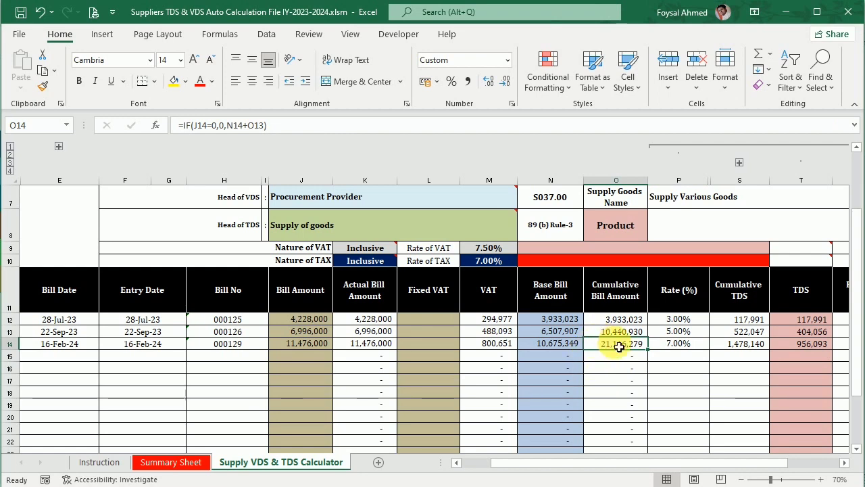
pyautogui.click(688, 349)
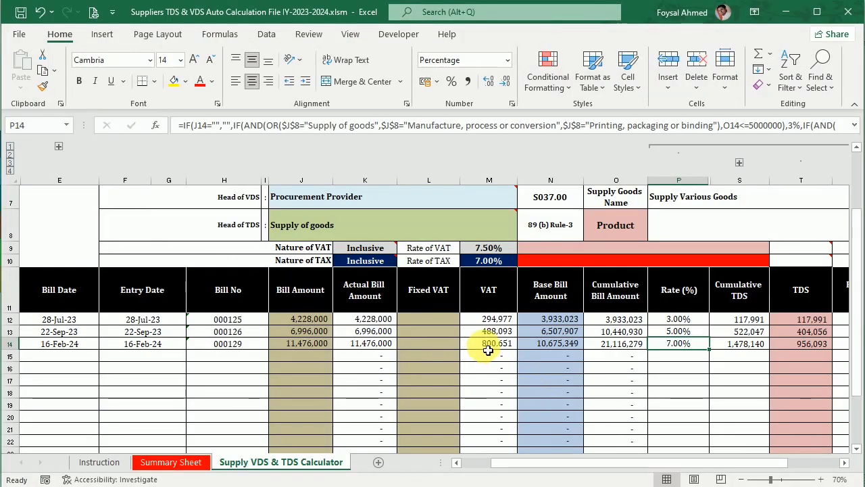
pyautogui.click(489, 345)
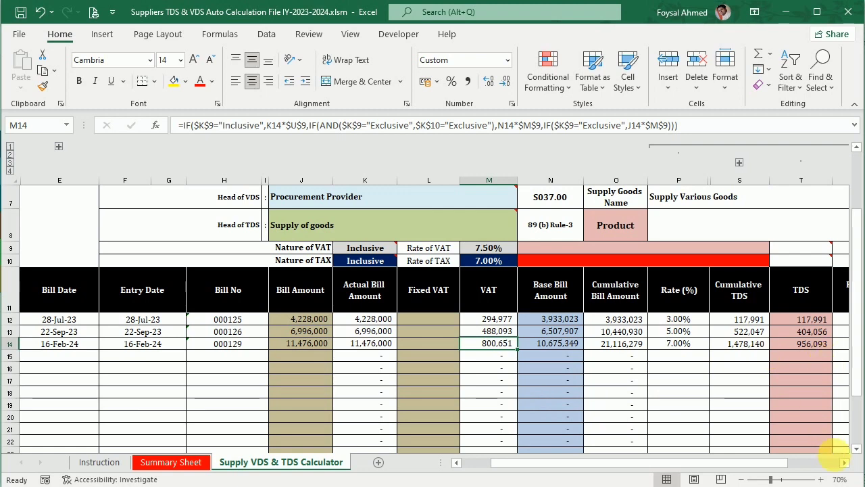
pyautogui.click(845, 463)
pyautogui.click(720, 343)
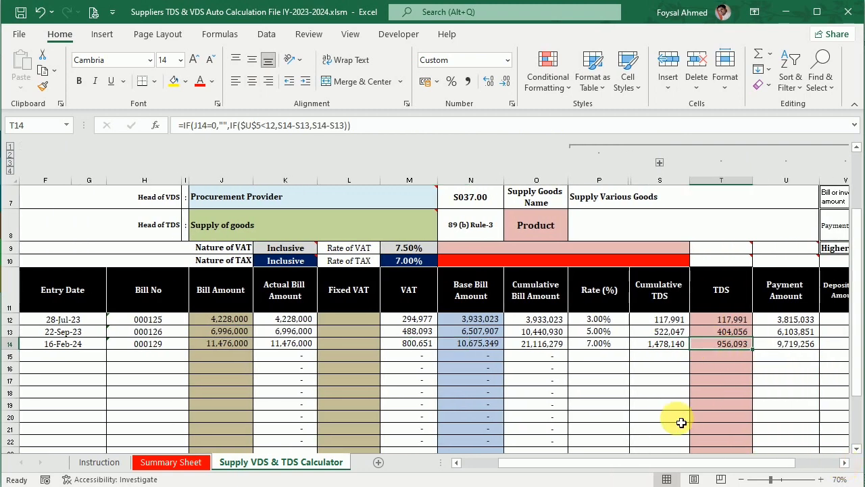
pyautogui.click(798, 345)
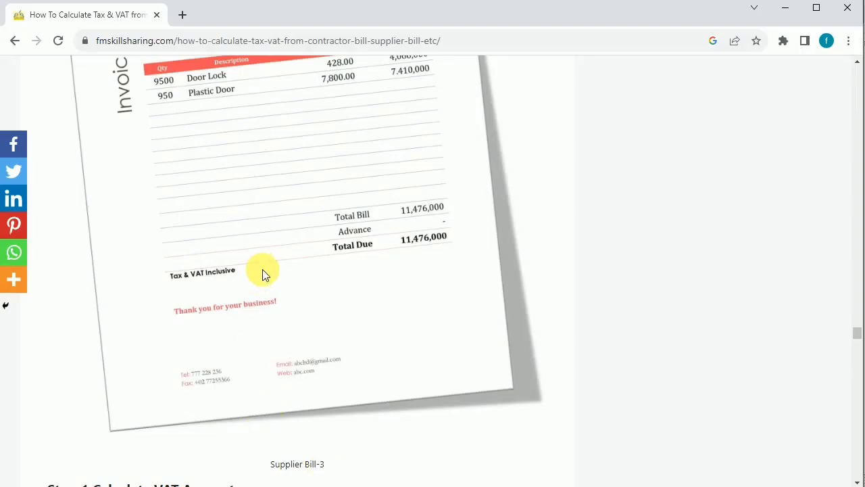
# Review the third bill's Step-1 VAT calculation in the Chrome article and compare it with the VAT in Excel's M14.
pyautogui.scroll(-6, 262, 269)
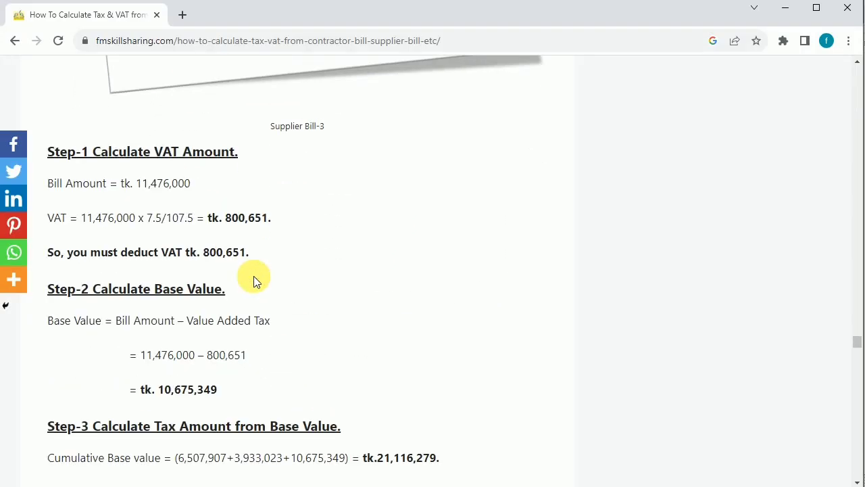
pyautogui.moveTo(137, 116); pyautogui.dragTo(189, 117)
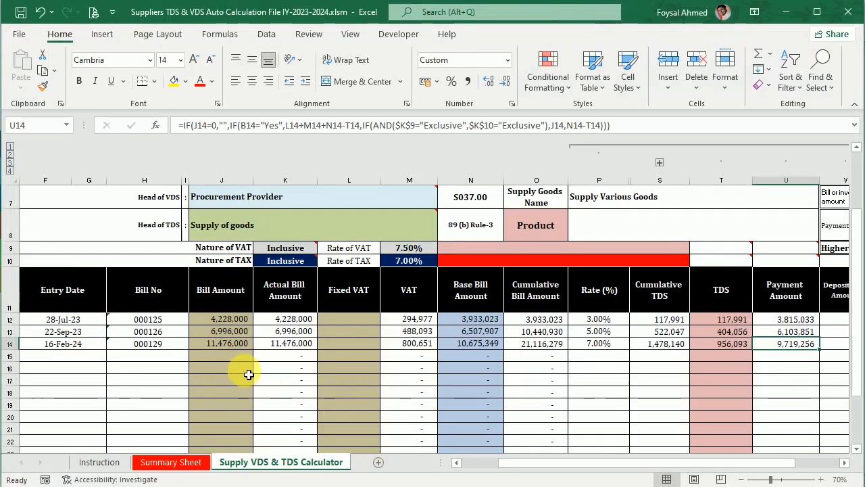
pyautogui.click(425, 346)
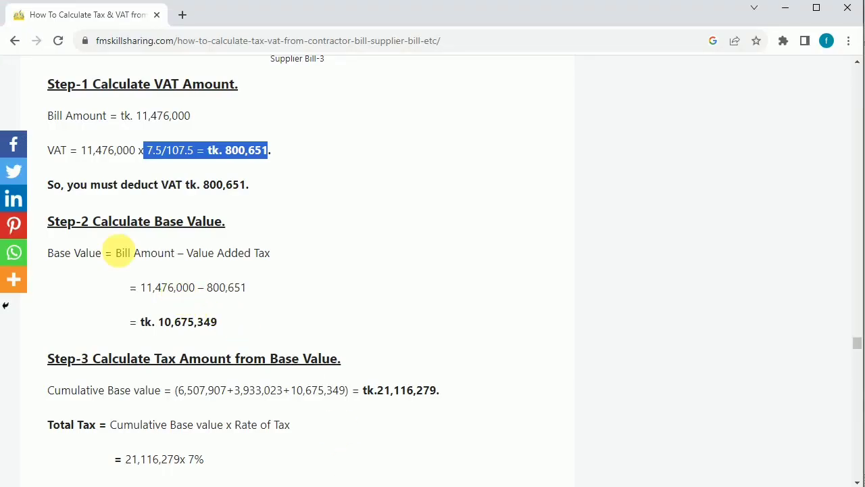
# Highlight the third bill's Step-2 base value formula and result in the Chrome article and compare them with Excel's N14.
pyautogui.moveTo(116, 253); pyautogui.dragTo(252, 274)
pyautogui.click(165, 318)
pyautogui.moveTo(164, 323); pyautogui.dragTo(209, 325)
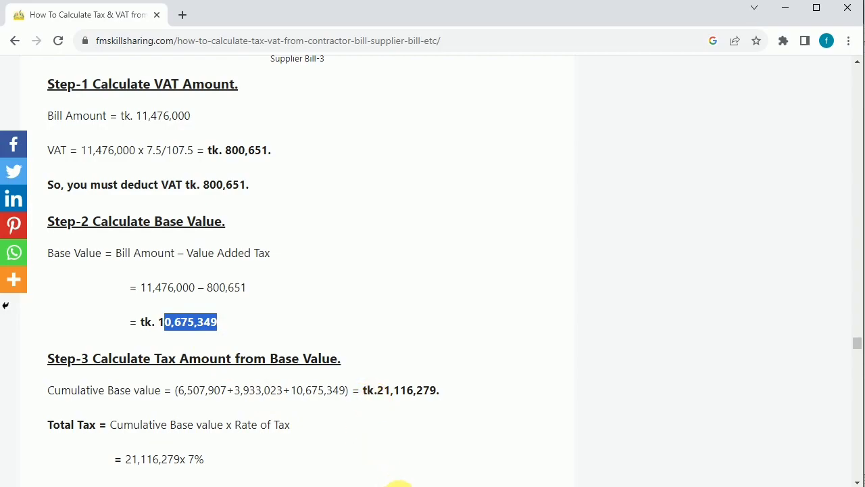
pyautogui.hotkey('alt', 'Tab')
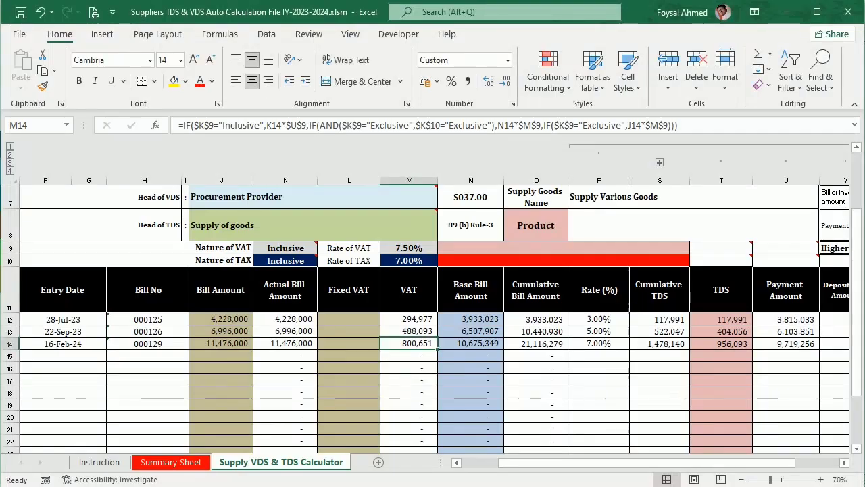
pyautogui.click(459, 347)
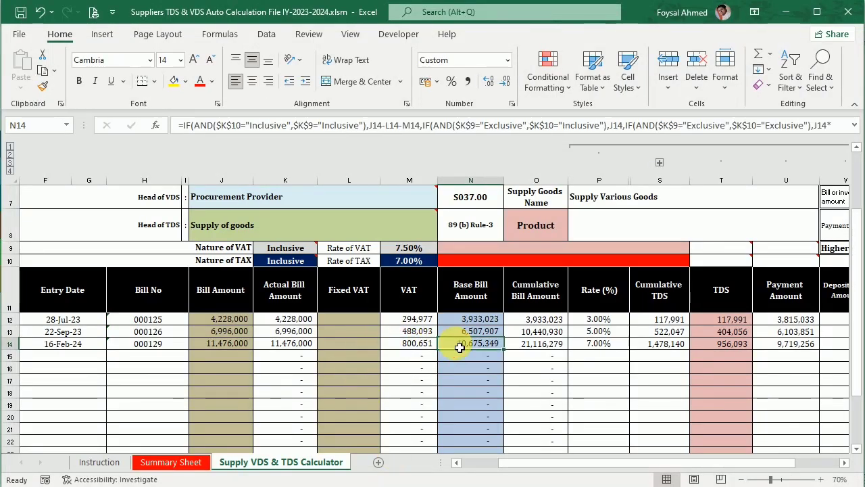
# Highlight the third bill's cumulative base value and total tax in the Chrome article's Step-3 and compare them with Excel's O14 and S14.
pyautogui.click(524, 343)
pyautogui.hotkey('alt', 'Tab')
pyautogui.scroll(-1, 212, 334)
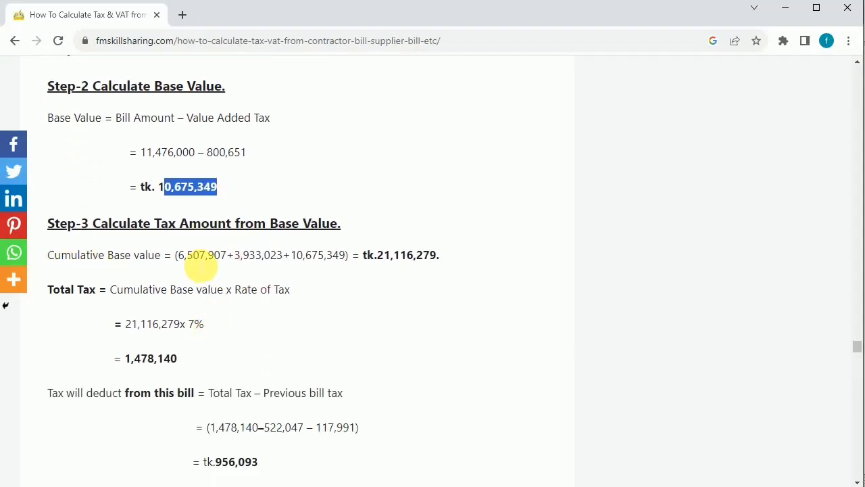
pyautogui.moveTo(176, 256); pyautogui.dragTo(445, 257)
pyautogui.scroll(-1, 287, 305)
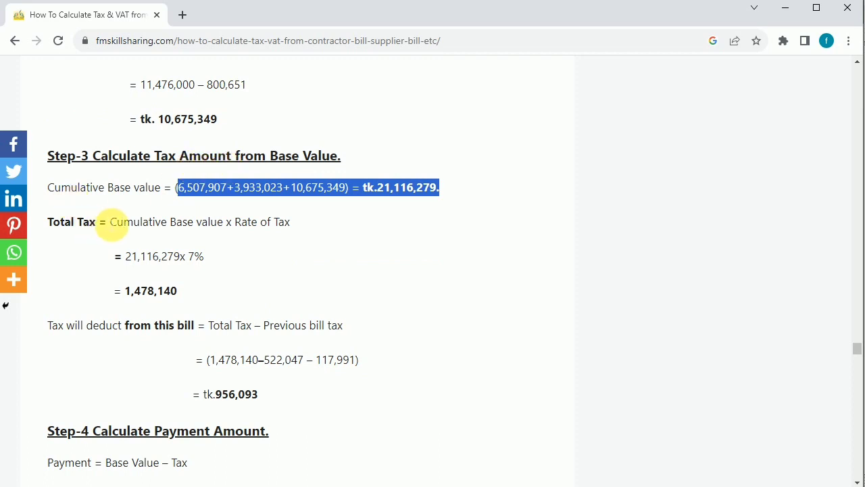
pyautogui.moveTo(126, 258); pyautogui.dragTo(204, 264)
pyautogui.moveTo(126, 292); pyautogui.dragTo(185, 293)
pyautogui.hotkey('alt', 'Tab')
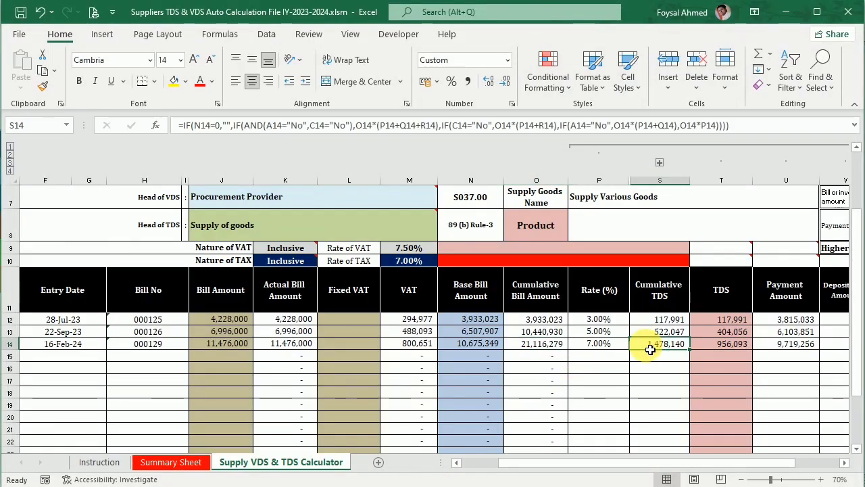
# Review the article's tax deduction for the third bill, total tax minus previous bill tax, and compare it with the TDS in Excel's T14.
pyautogui.hotkey('alt', 'Tab')
pyautogui.scroll(-1, 219, 314)
pyautogui.moveTo(211, 259); pyautogui.dragTo(295, 261)
pyautogui.moveTo(216, 292); pyautogui.dragTo(299, 305)
pyautogui.click(283, 327)
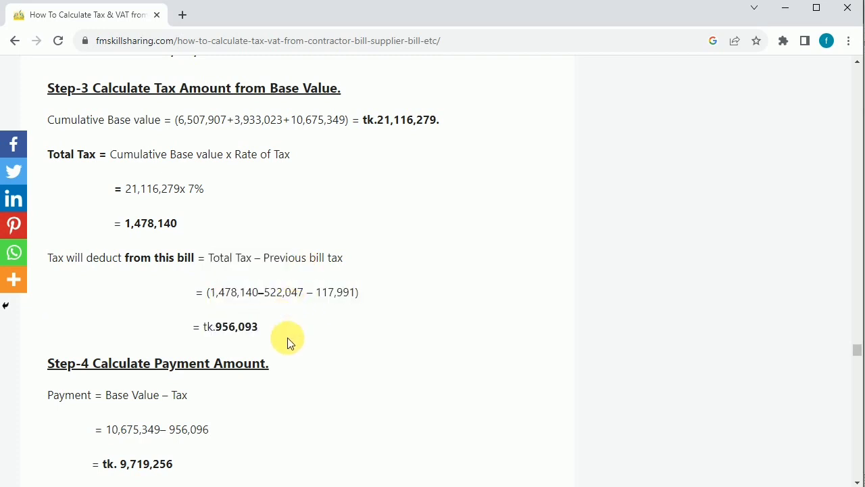
pyautogui.hotkey('alt', 'Tab')
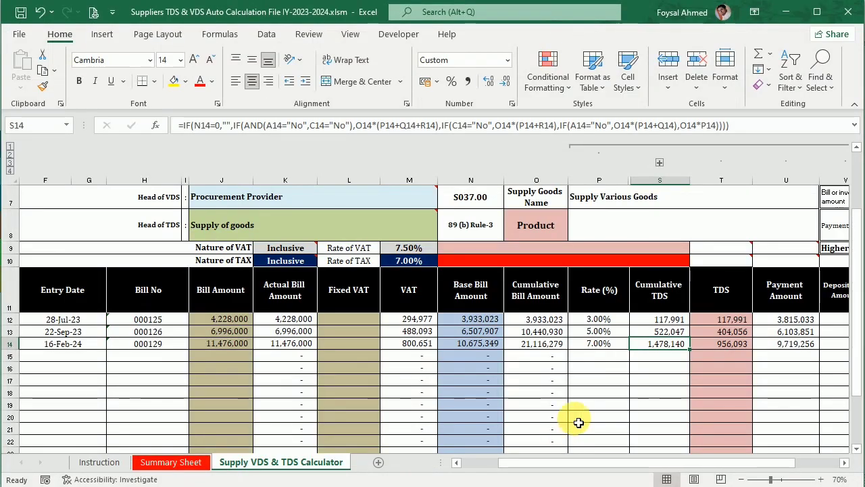
pyautogui.click(744, 345)
# Compare the third bill's Payment Amount in Excel's U14 with the Step-4 payment result in the Chrome article.
pyautogui.click(772, 344)
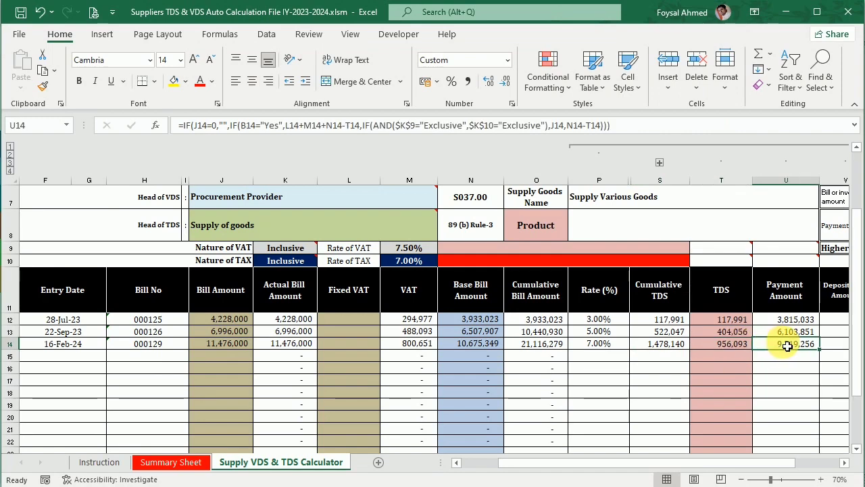
pyautogui.hotkey('alt', 'Tab')
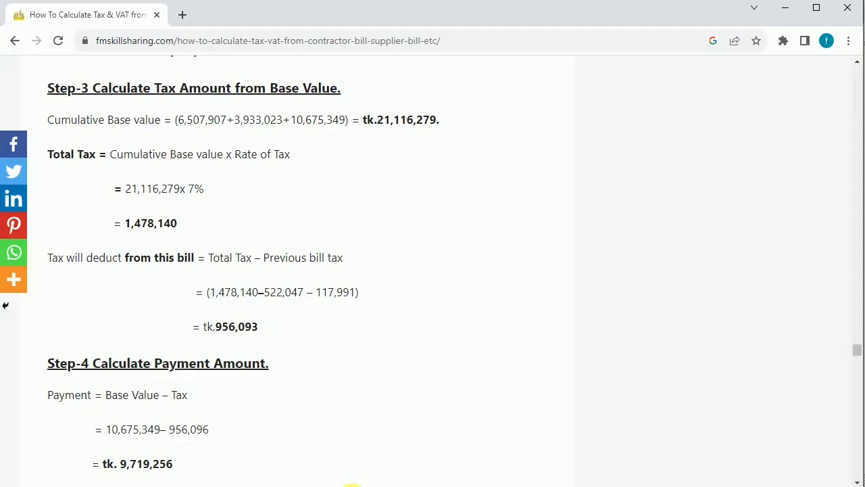
pyautogui.scroll(-2, 252, 338)
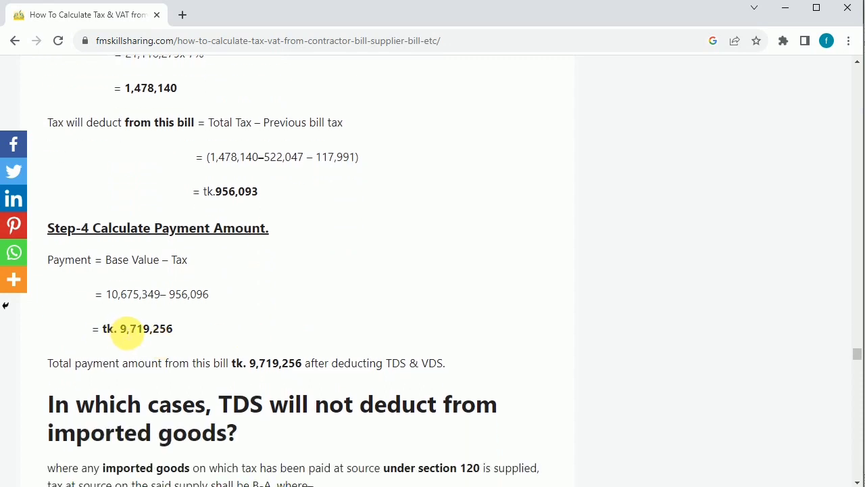
pyautogui.moveTo(120, 330); pyautogui.dragTo(175, 329)
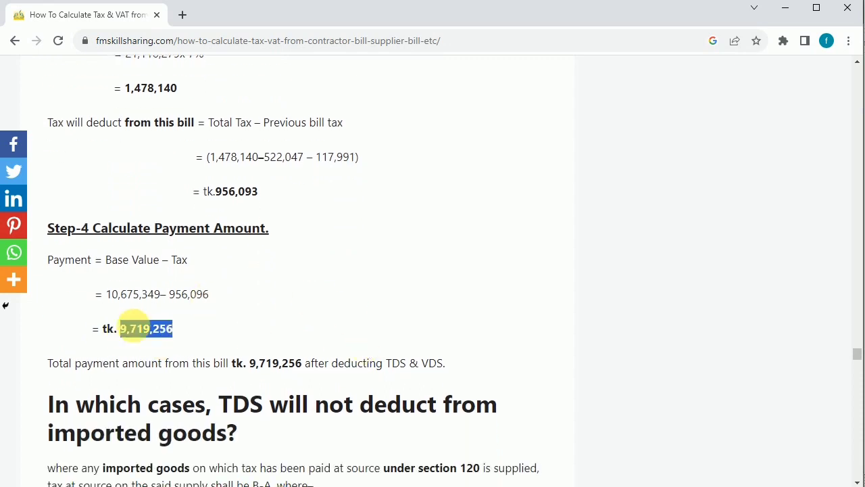
pyautogui.moveTo(111, 330); pyautogui.dragTo(175, 329)
pyautogui.scroll(2, 217, 317)
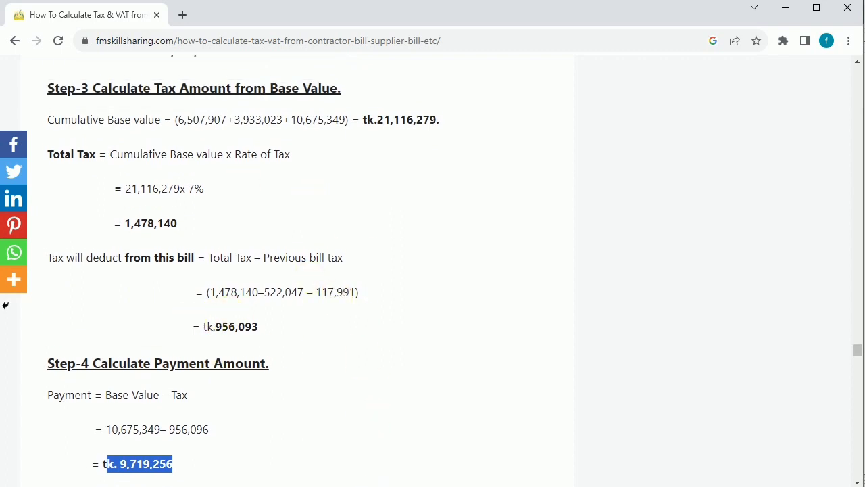
pyautogui.click(380, 486)
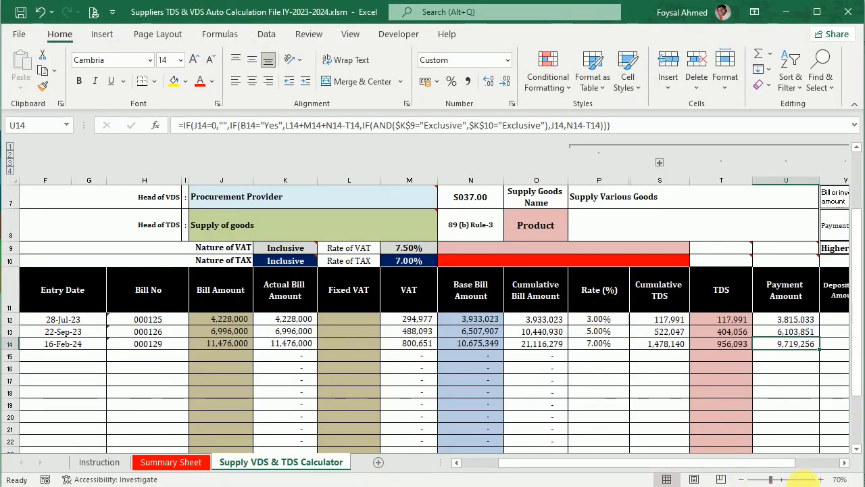
# Change the Nature of VAT in K9 to Exclusive.
pyautogui.click(843, 465)
pyautogui.click(842, 465)
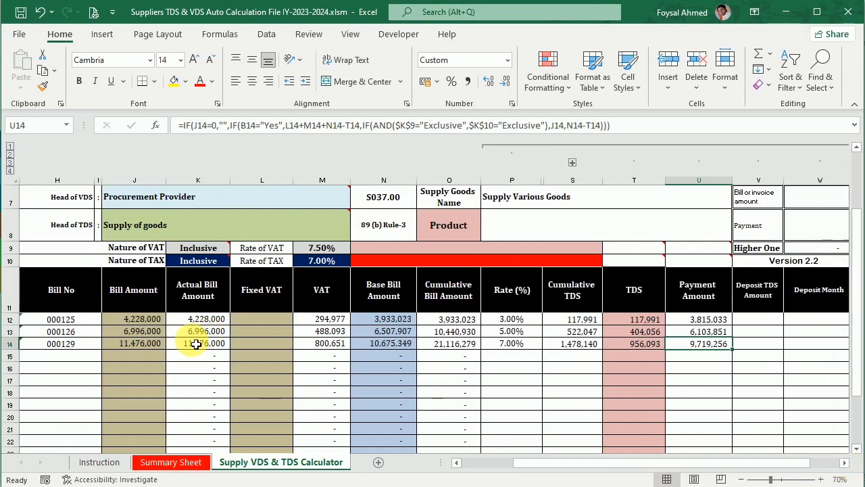
pyautogui.scroll(1, 240, 384)
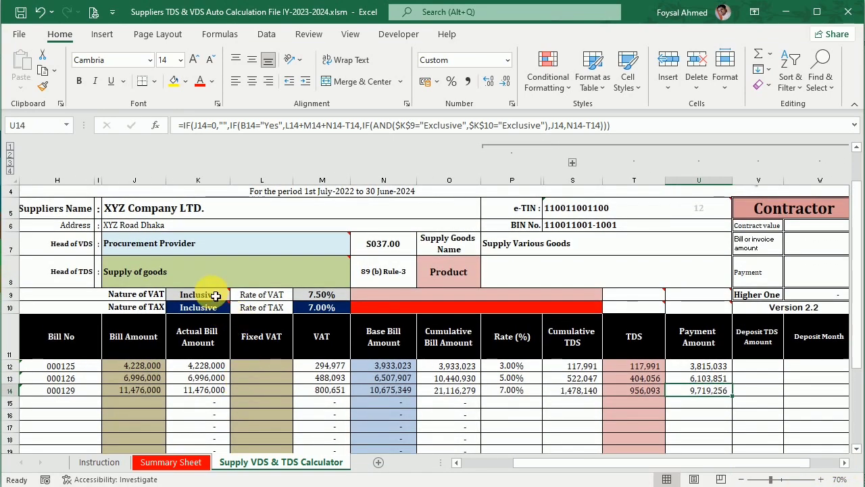
pyautogui.click(229, 293)
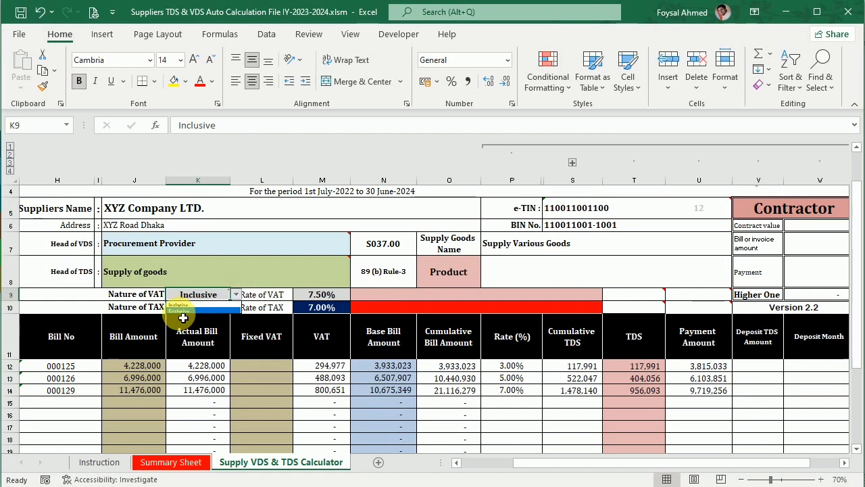
pyautogui.click(235, 294)
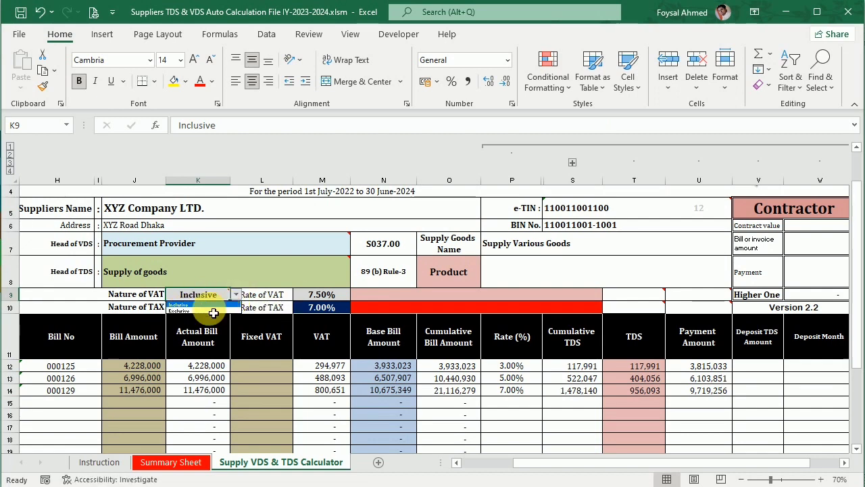
pyautogui.click(196, 311)
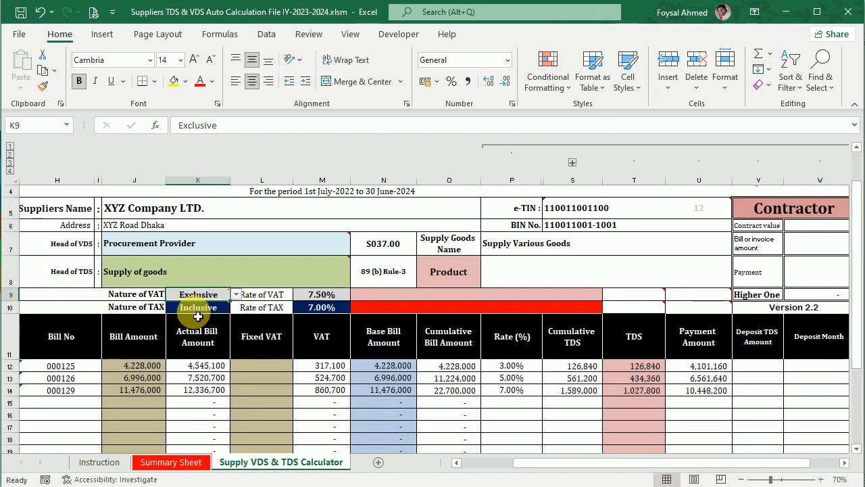
# Compare the three bills' Bill Amounts in column J with their Base Bill Amounts in N12:N14.
pyautogui.click(128, 368)
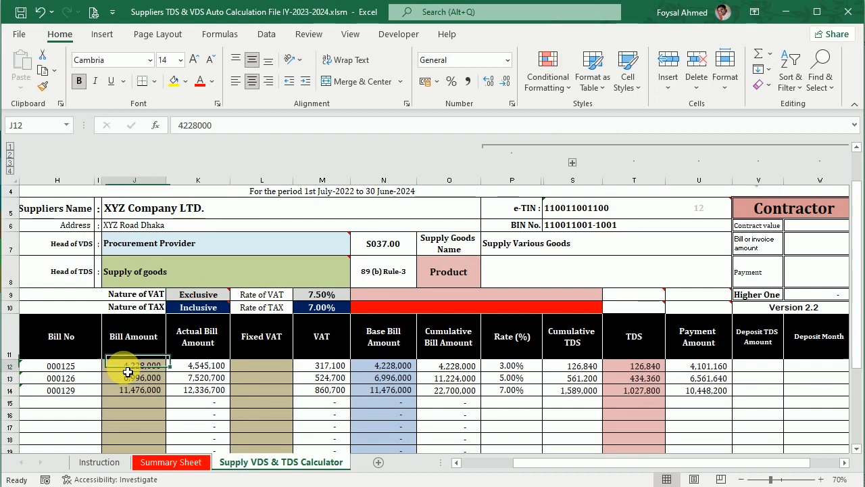
pyautogui.click(392, 369)
pyautogui.moveTo(392, 370); pyautogui.dragTo(390, 396)
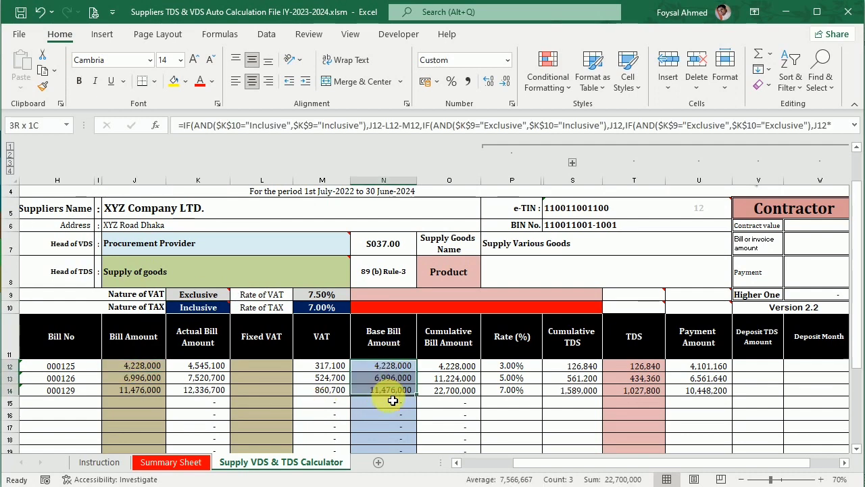
pyautogui.click(142, 394)
# Change the Nature of TAX in K10 to Exclusive.
pyautogui.click(192, 308)
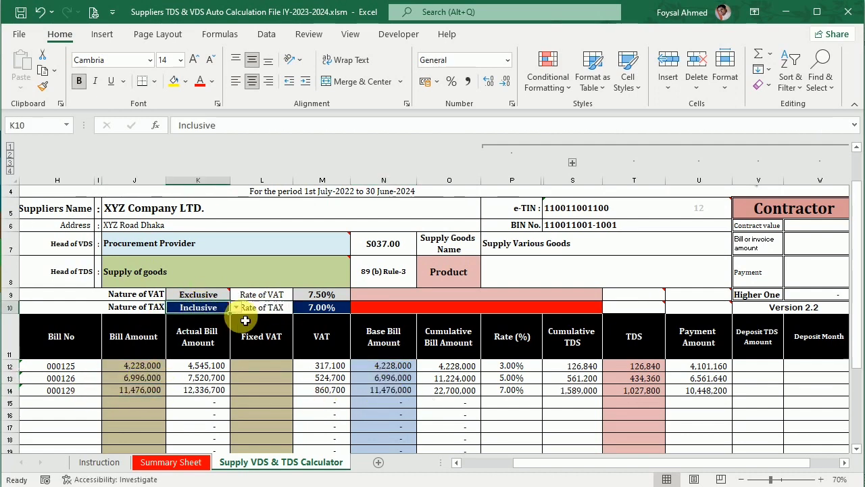
pyautogui.click(236, 307)
pyautogui.click(212, 323)
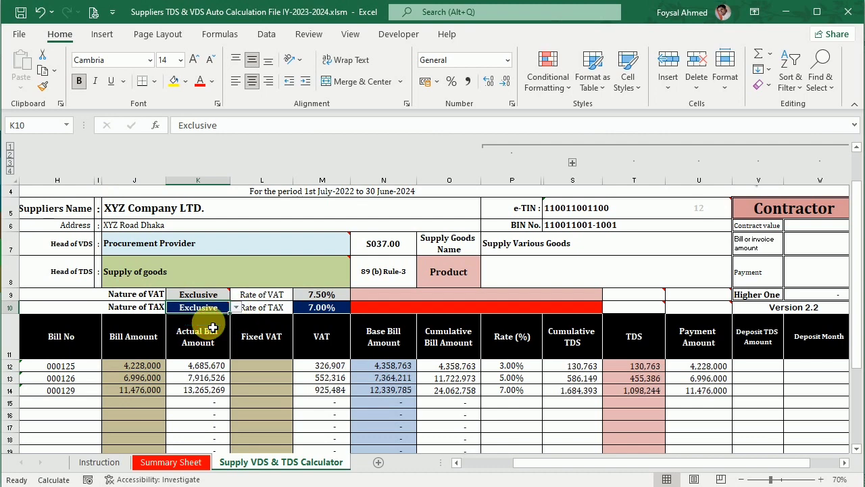
# Compare each bill's Bill Amount in column J with its Payment Amount in column U for rows 12 to 14.
pyautogui.click(158, 369)
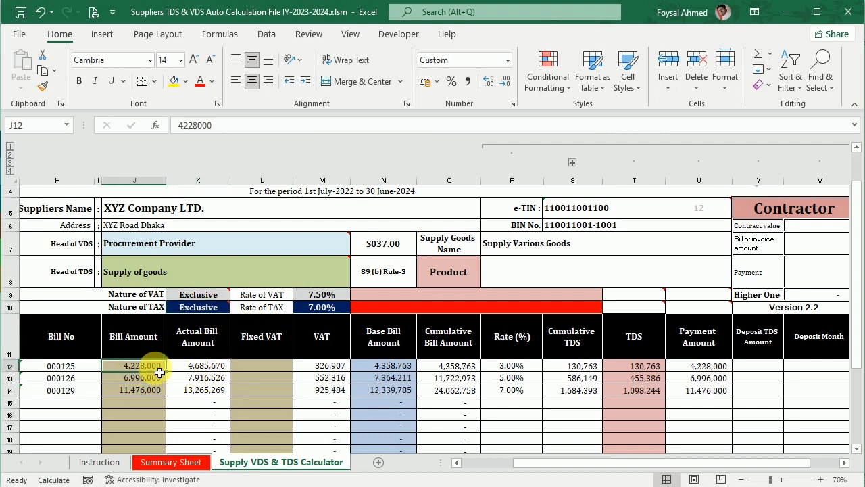
pyautogui.click(686, 366)
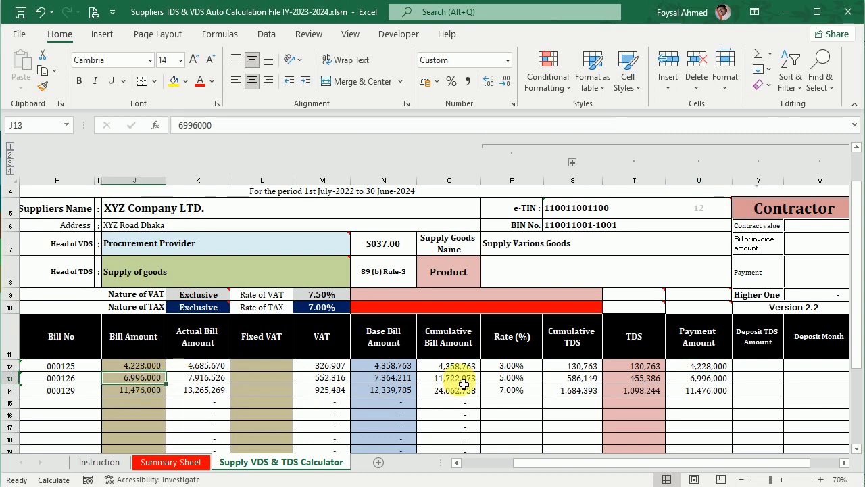
pyautogui.click(697, 381)
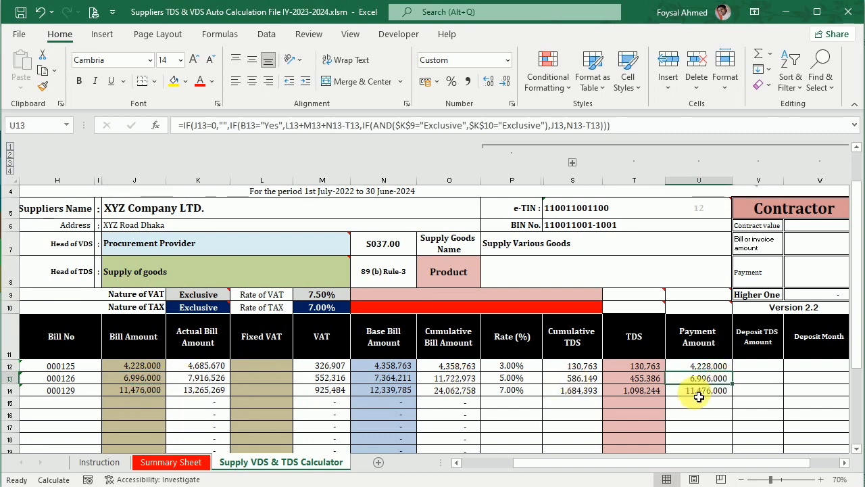
pyautogui.click(135, 393)
pyautogui.click(711, 391)
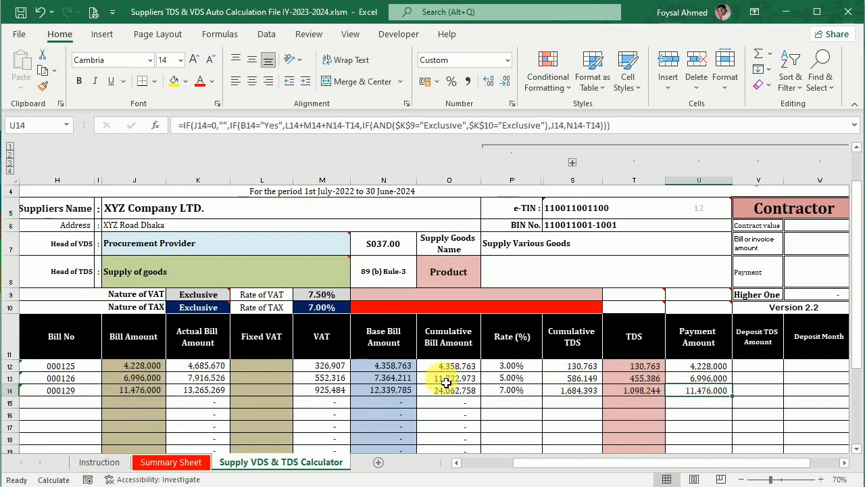
pyautogui.moveTo(562, 463)
pyautogui.mouseDown()
pyautogui.moveTo(534, 464)
pyautogui.moveTo(551, 461)
pyautogui.mouseUp()
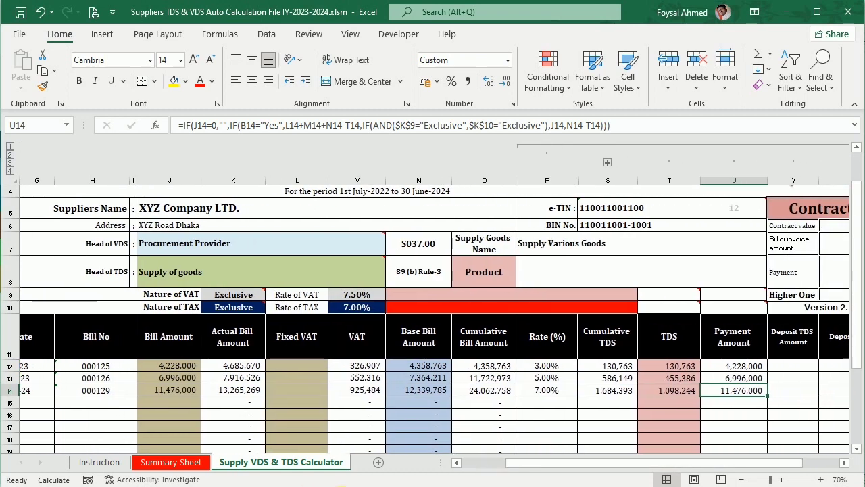
# Find the article's tax deduction rates for specific classes of persons in Chrome and highlight the heading and the tobacco products entry.
pyautogui.click(348, 486)
pyautogui.scroll(20, 258, 329)
pyautogui.scroll(20, 258, 330)
pyautogui.scroll(20, 258, 329)
pyautogui.scroll(5, 258, 329)
pyautogui.moveTo(48, 220); pyautogui.dragTo(421, 230)
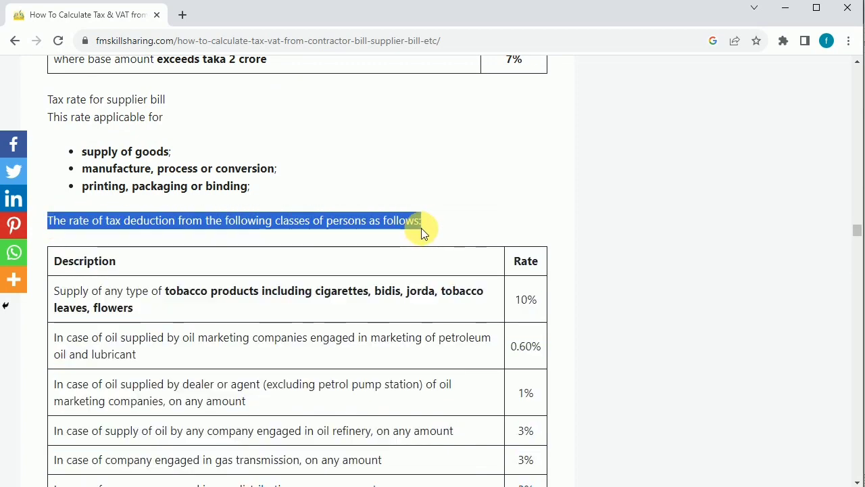
pyautogui.scroll(-2, 253, 326)
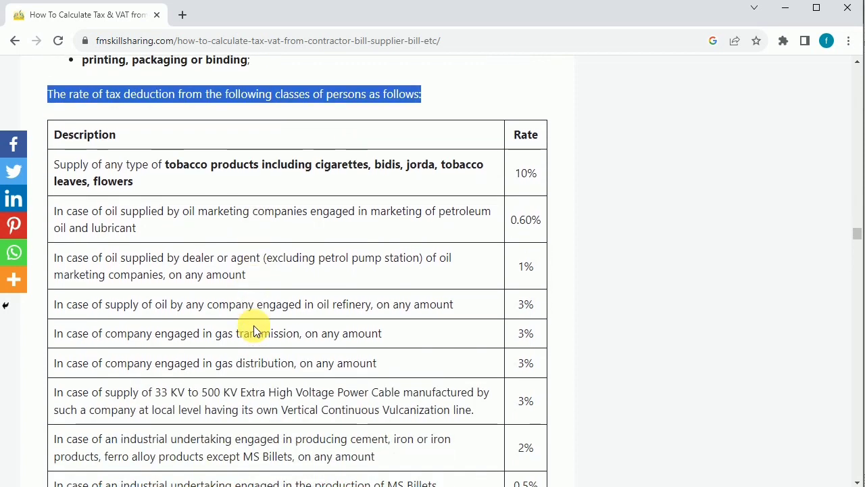
pyautogui.moveTo(58, 156); pyautogui.dragTo(198, 180)
# In Excel, set the Head of TDS to "Deduction of tax at source from supply of cigarettes, biri, tobacco leaf, gul and other tobacco products".
pyautogui.hotkey('alt', 'Tab')
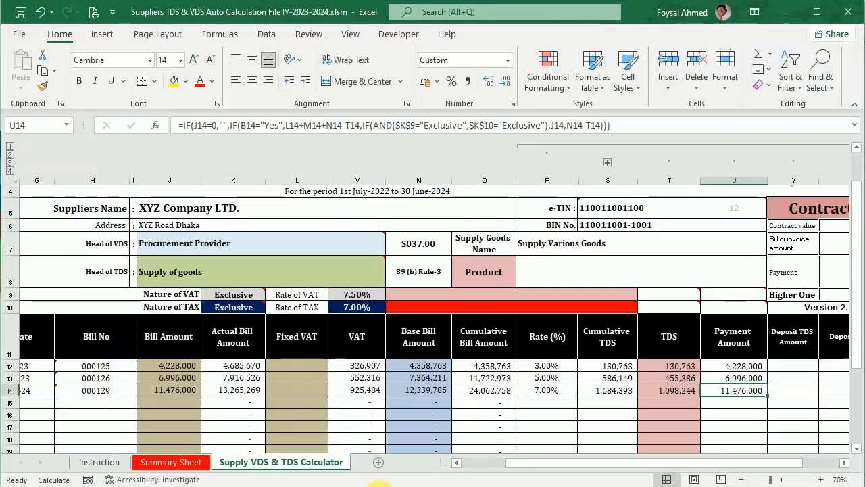
pyautogui.click(284, 273)
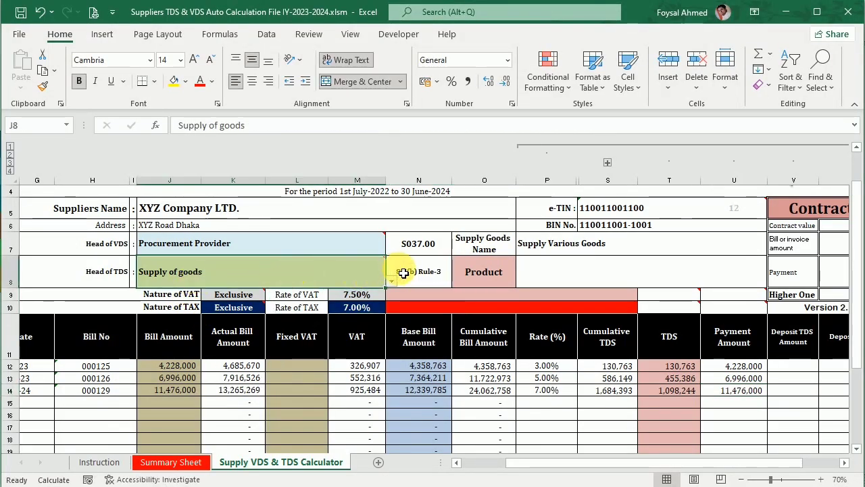
pyautogui.click(391, 281)
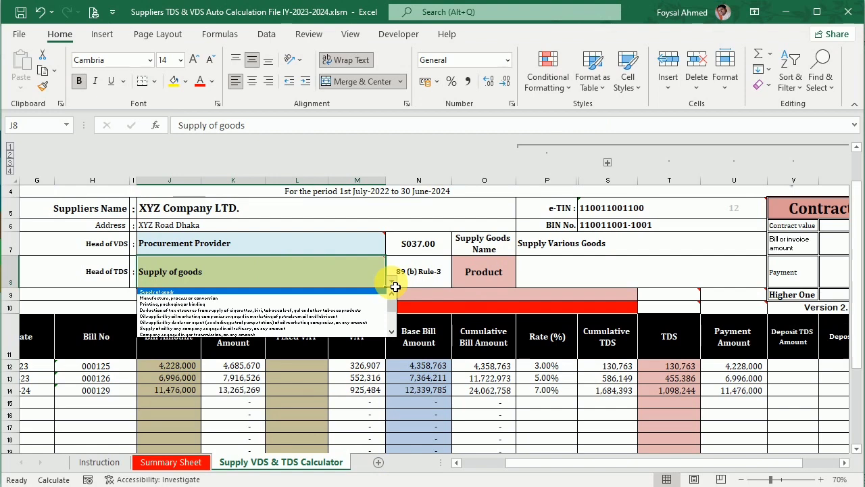
pyautogui.click(360, 314)
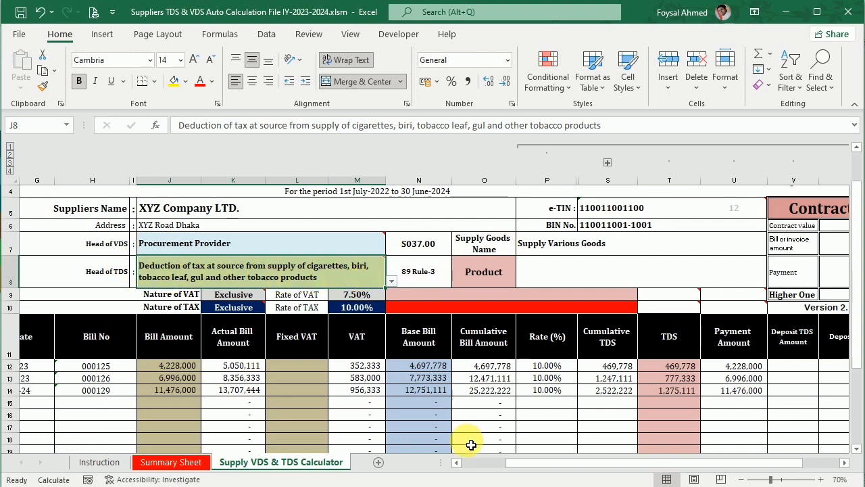
# Highlight the tobacco products rate in the Chrome article's table and compare it with the rates and TDS amounts in Excel.
pyautogui.click(350, 485)
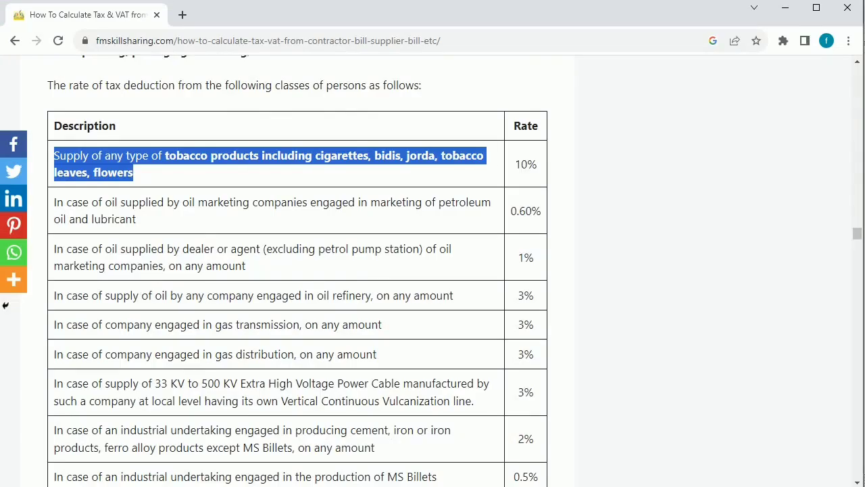
pyautogui.tripleClick(526, 165)
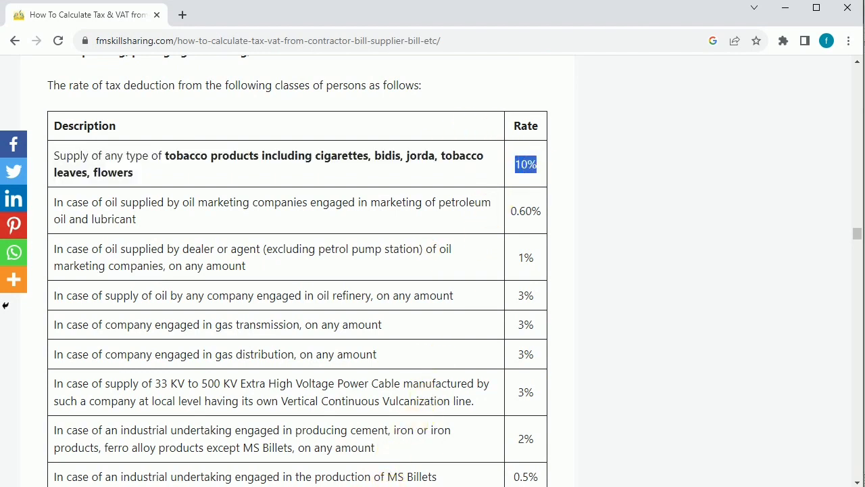
pyautogui.click(384, 486)
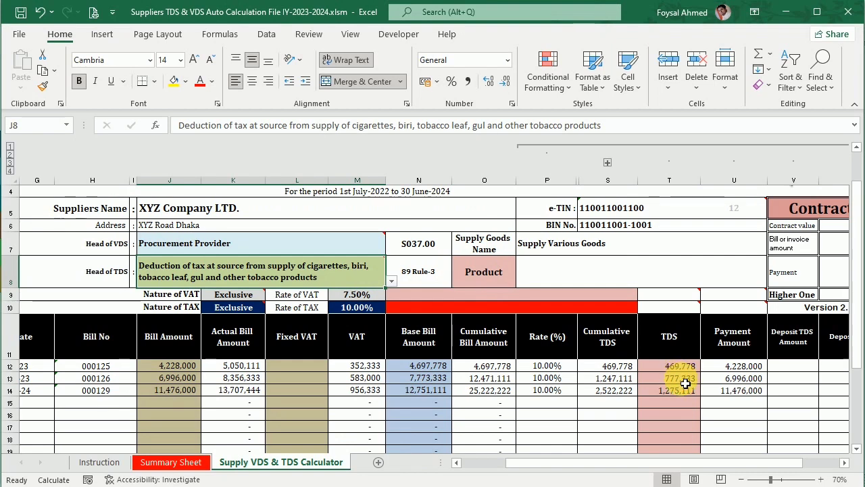
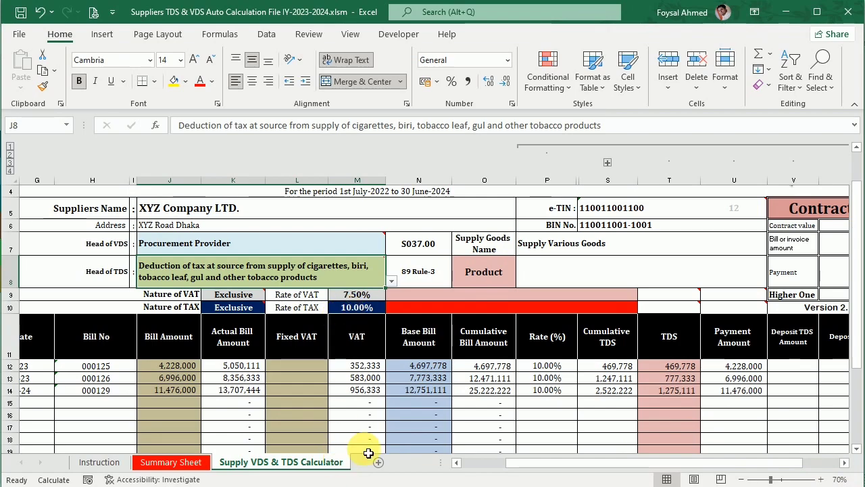
# Highlight the Chrome article's petroleum entry and set Excel's Head of TDS to "Oil supplied by oil marketing companies engaged in marketing of petroleum oil and lubricant".
pyautogui.click(347, 486)
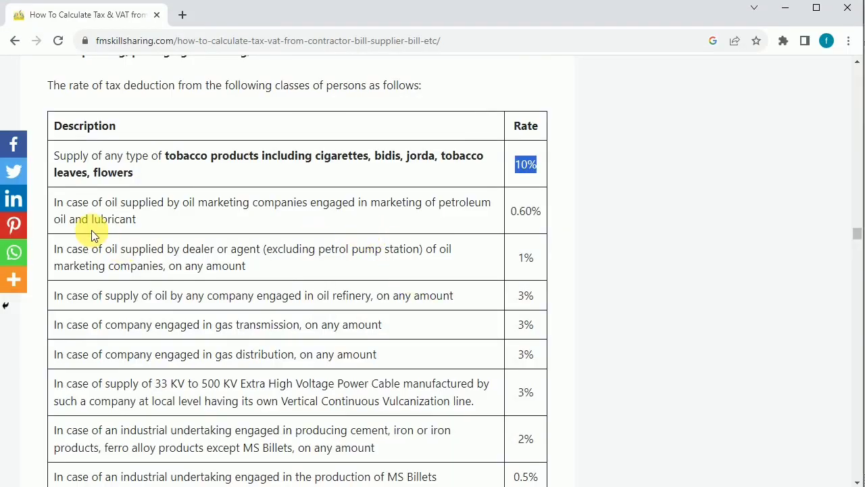
pyautogui.moveTo(89, 202); pyautogui.dragTo(171, 224)
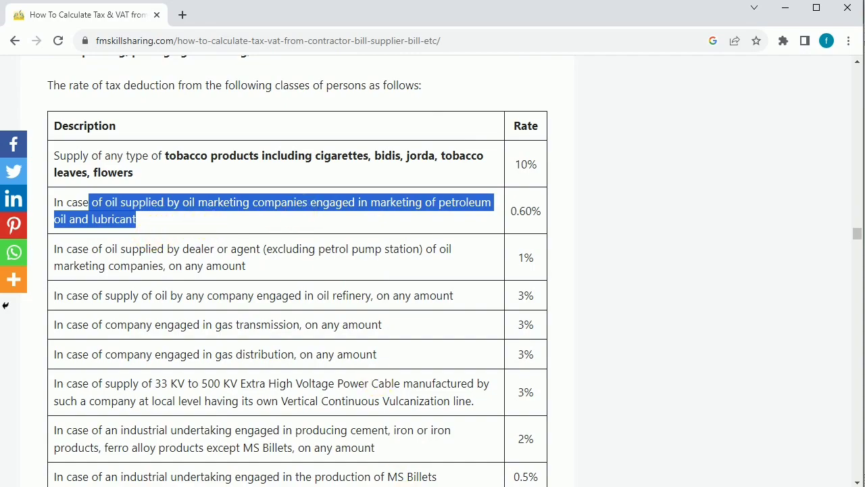
pyautogui.hotkey('alt', 'Tab')
pyautogui.click(392, 281)
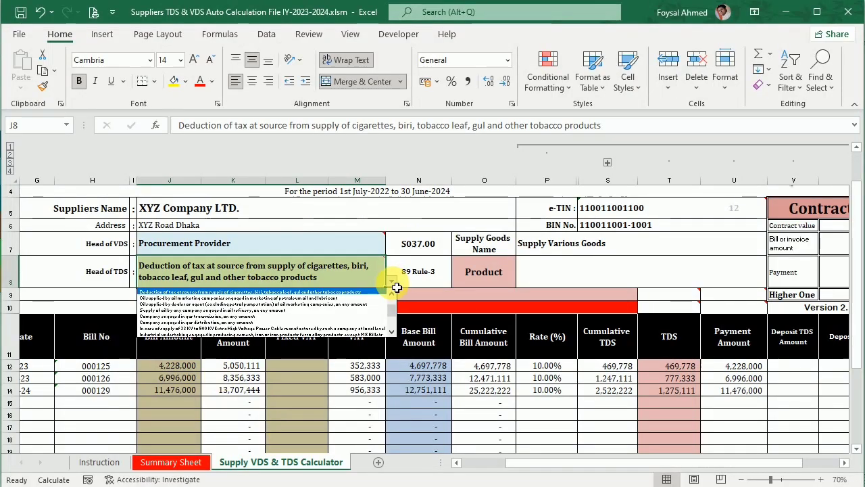
pyautogui.click(378, 301)
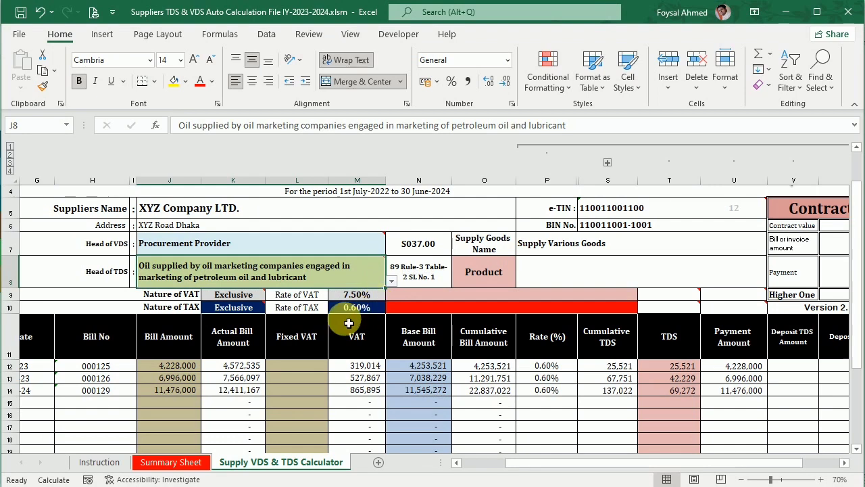
# Check the Rate of TAX and the Rate (%) cells in rows 12 to 14, and look through the Chrome article's rate table.
pyautogui.click(356, 313)
pyautogui.moveTo(556, 365); pyautogui.dragTo(560, 390)
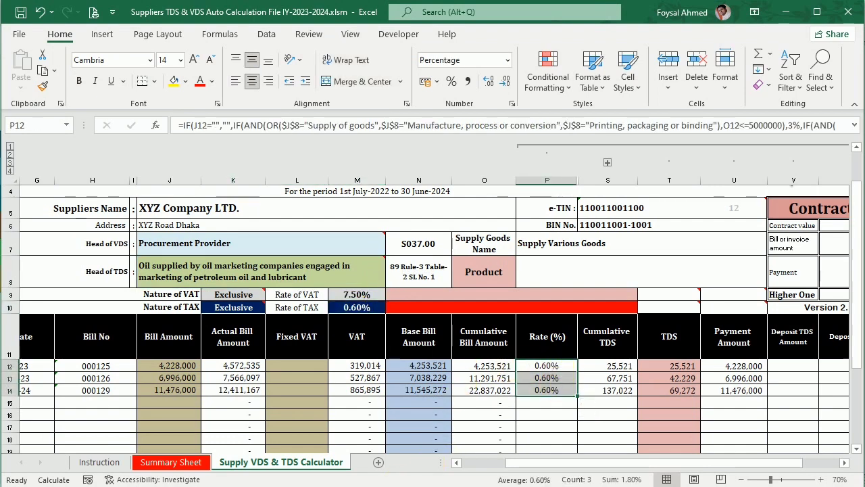
pyautogui.hotkey('alt', 'Tab')
pyautogui.scroll(-2, 247, 308)
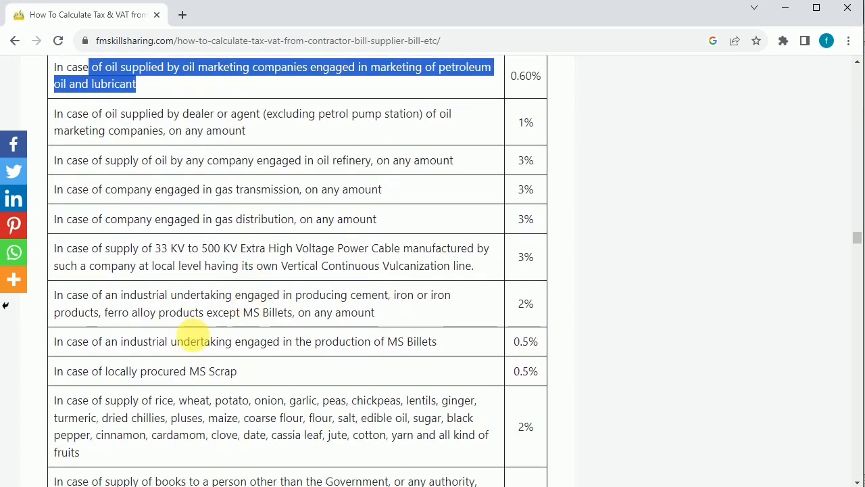
pyautogui.scroll(-3, 309, 373)
pyautogui.scroll(5, 261, 311)
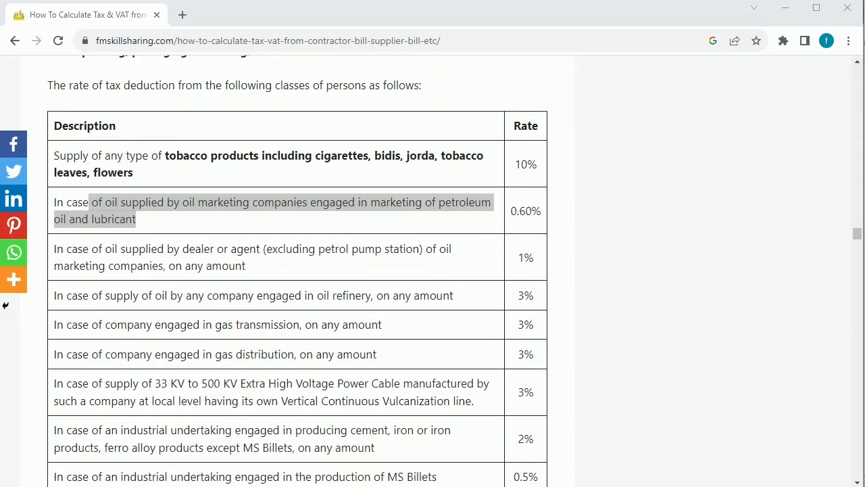
# In Excel, set the Head of TDS to "Industrial undertaking engaged in the production of MS Billets".
pyautogui.hotkey('alt', 'Tab')
pyautogui.click(331, 284)
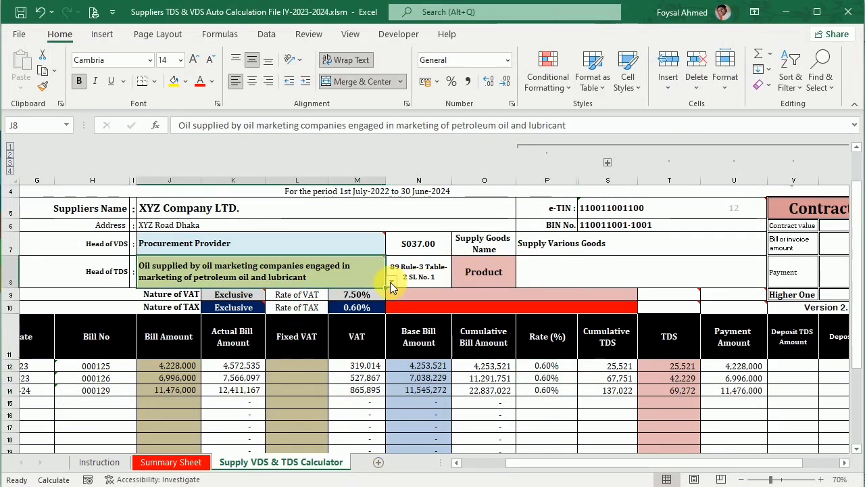
pyautogui.click(391, 280)
pyautogui.click(331, 332)
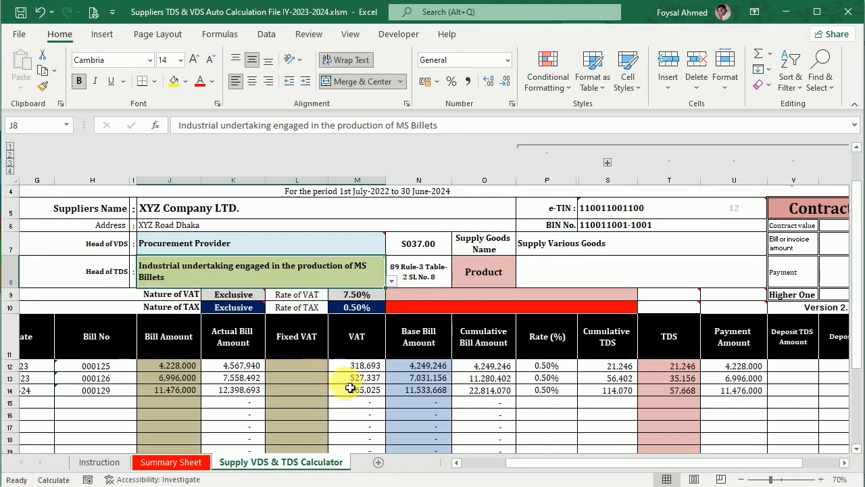
# In the Chrome article's rate table, highlight the MS Billets entry and the entry for supply of industrial raw materials to a manufacturer.
pyautogui.click(352, 486)
pyautogui.scroll(-2, 205, 323)
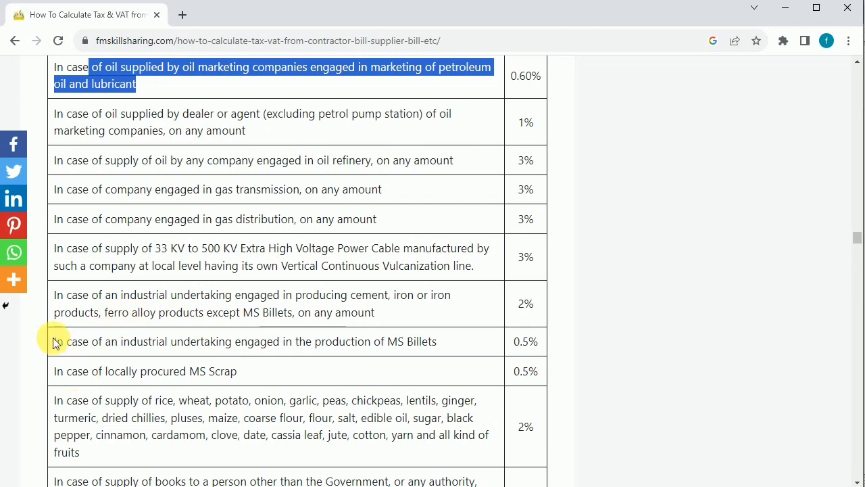
pyautogui.moveTo(58, 343); pyautogui.dragTo(424, 349)
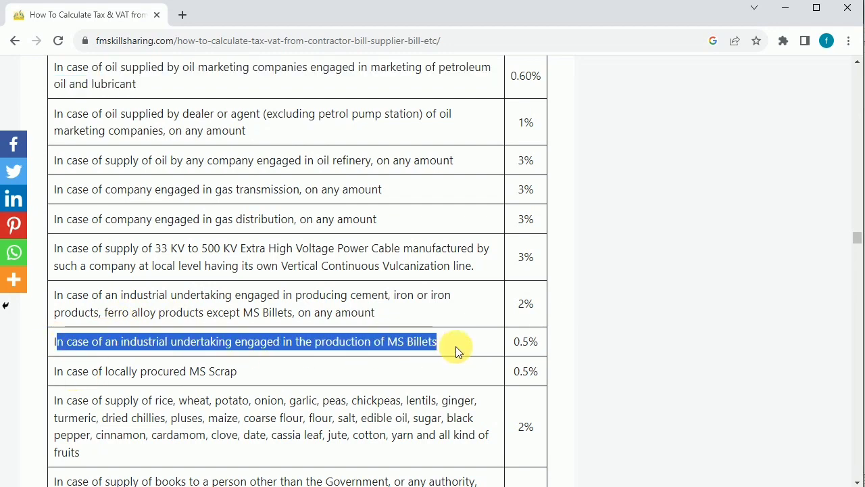
pyautogui.scroll(-4, 472, 347)
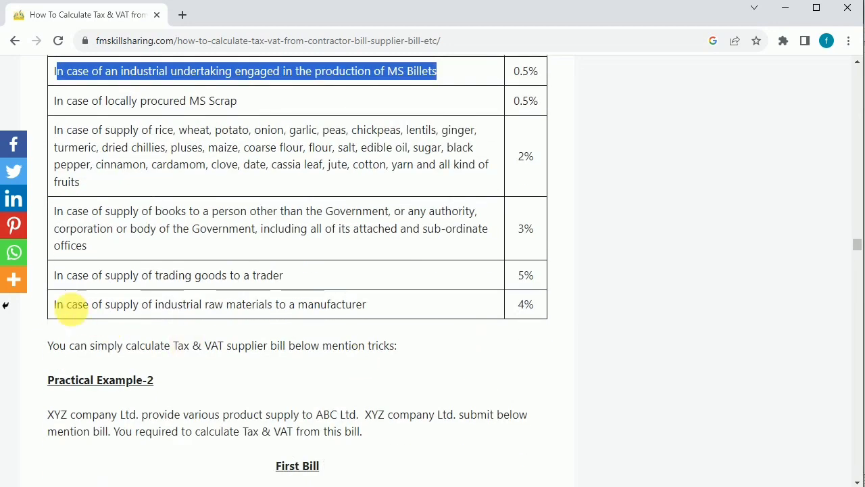
pyautogui.moveTo(59, 308); pyautogui.dragTo(363, 308)
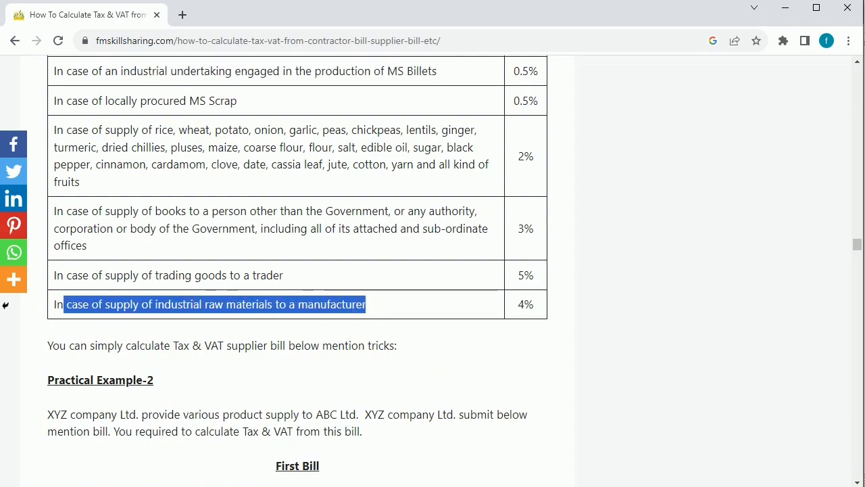
# In Excel, set the Head of TDS to "supply of industrial raw materials to a manufacturer" and check the Rate of TAX.
pyautogui.click(378, 486)
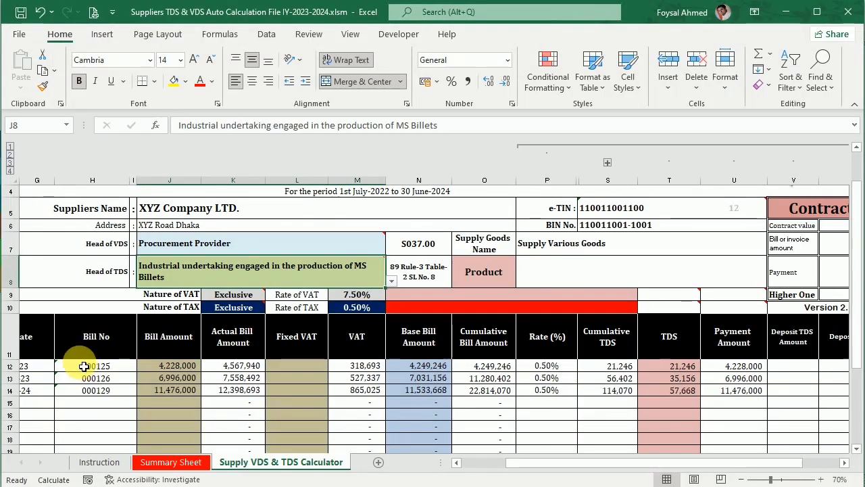
pyautogui.click(392, 281)
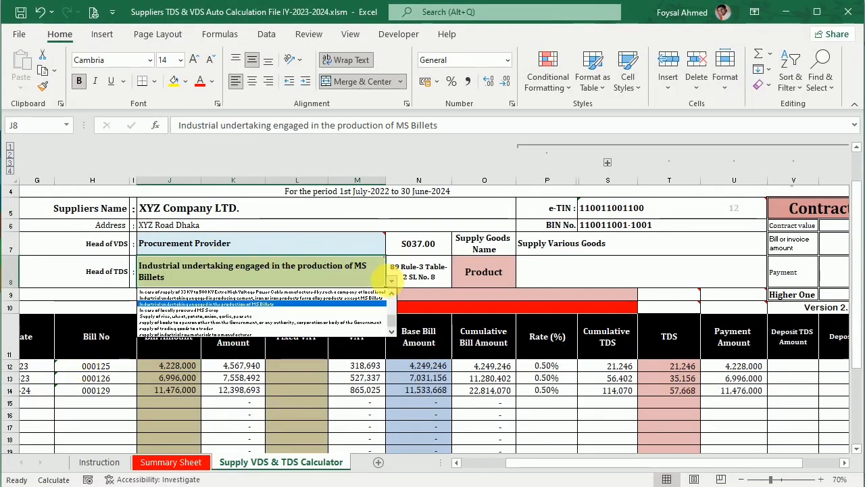
pyautogui.click(259, 334)
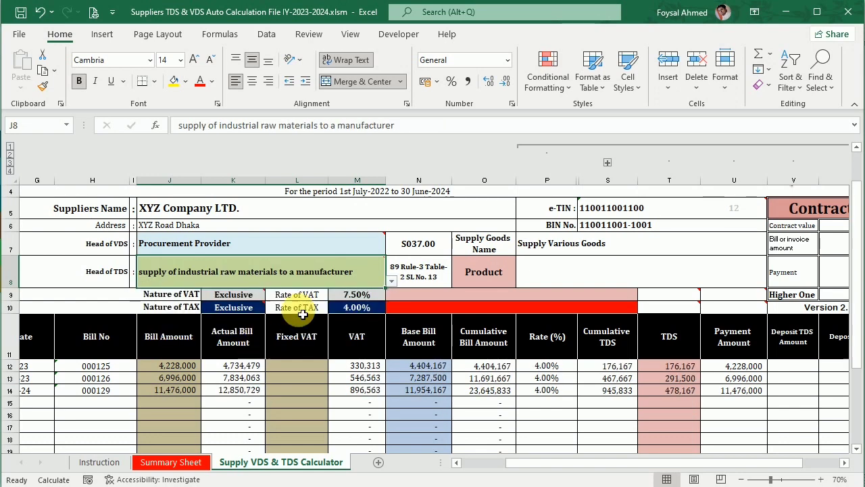
pyautogui.click(391, 280)
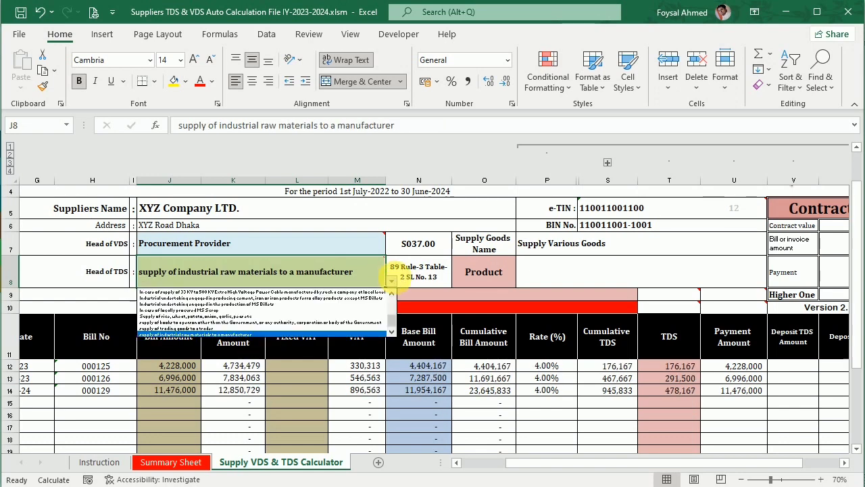
pyautogui.click(291, 334)
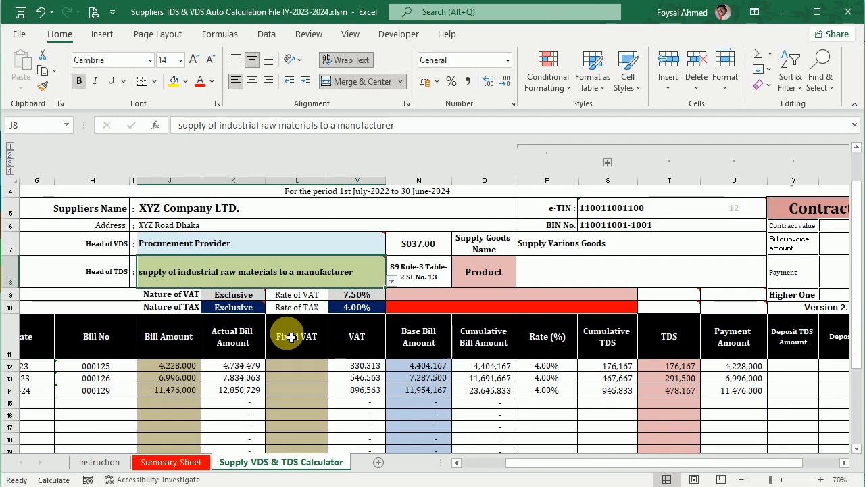
pyautogui.click(359, 309)
# Switch to Chrome and open the fmskillsharing website's home page in a new tab.
pyautogui.hotkey('alt', 'Tab')
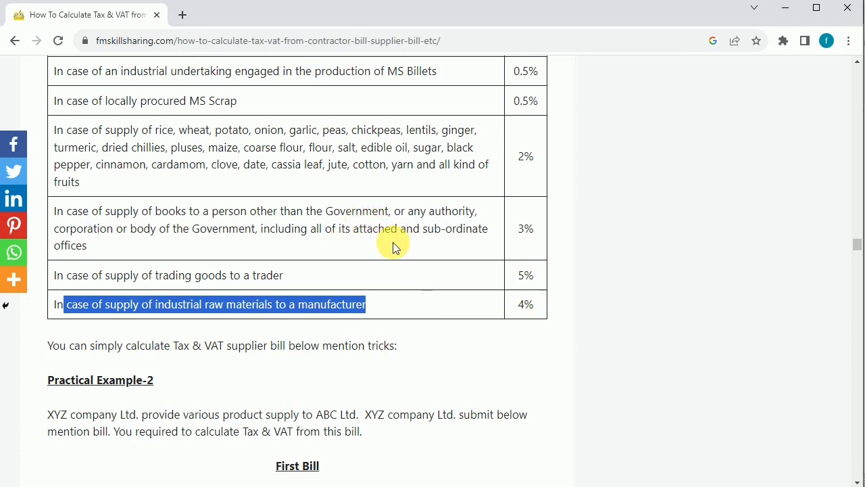
pyautogui.scroll(4, 207, 179)
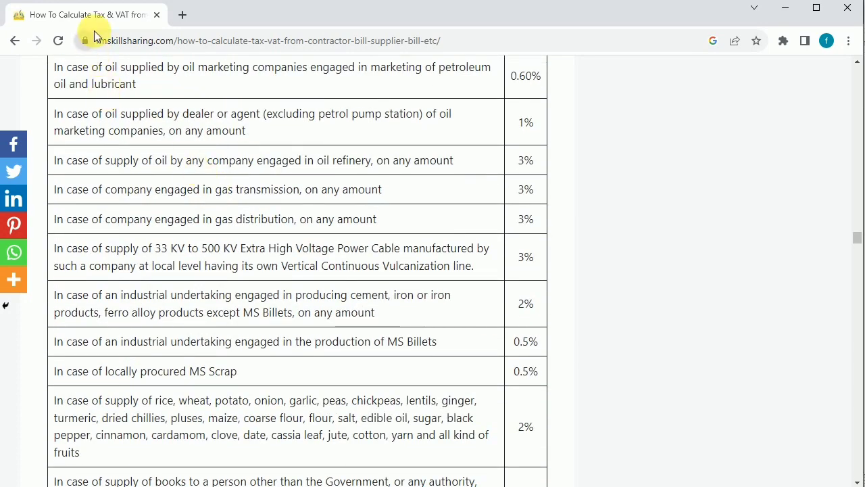
pyautogui.scroll(1, 173, 131)
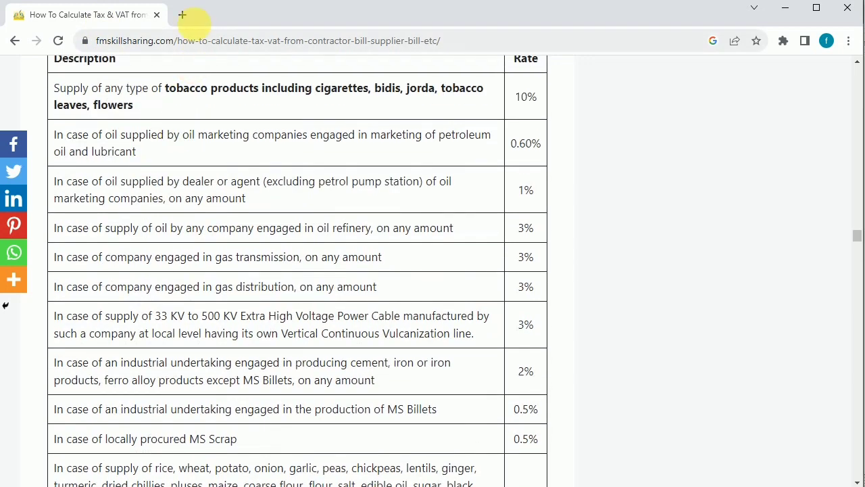
pyautogui.click(183, 15)
pyautogui.click(304, 268)
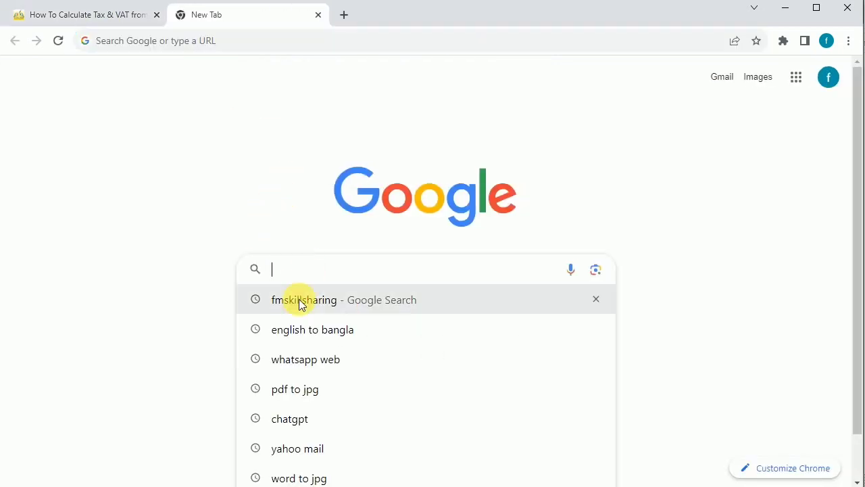
pyautogui.click(306, 301)
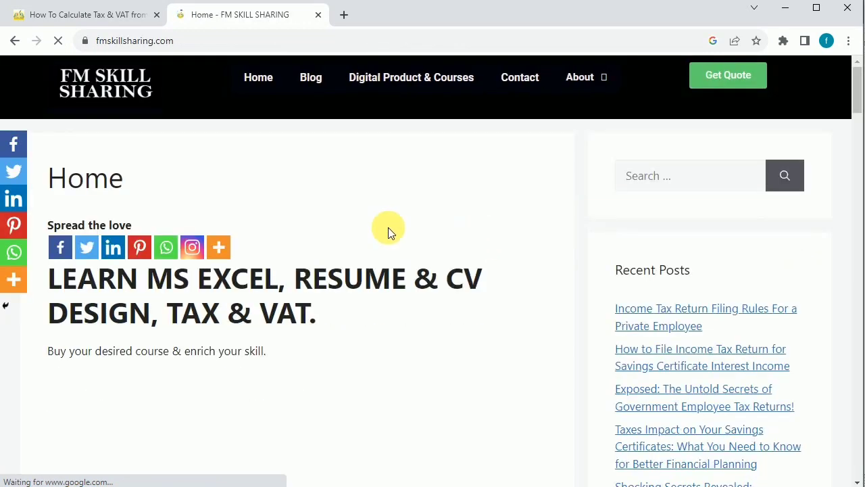
# Search the site's blog for "vat rate" and open the article "A Quick Guide to Tax & VAT Rates in Bangladesh".
pyautogui.click(315, 80)
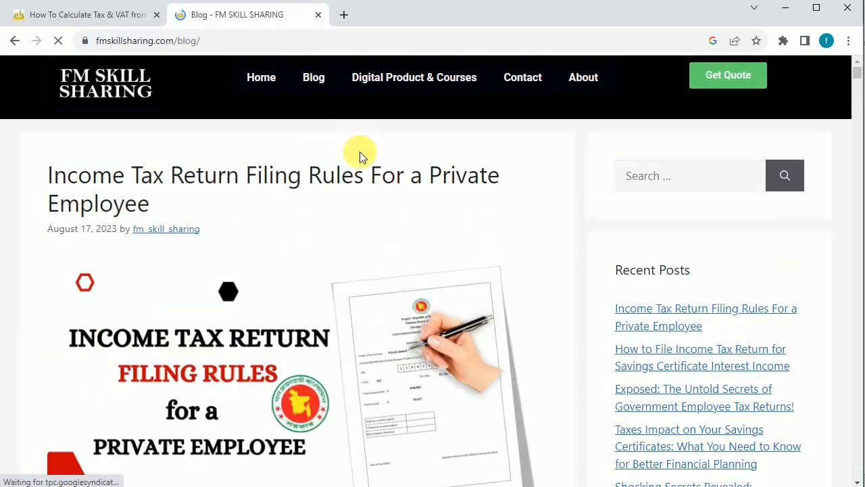
pyautogui.click(700, 180)
pyautogui.write('vat rate')
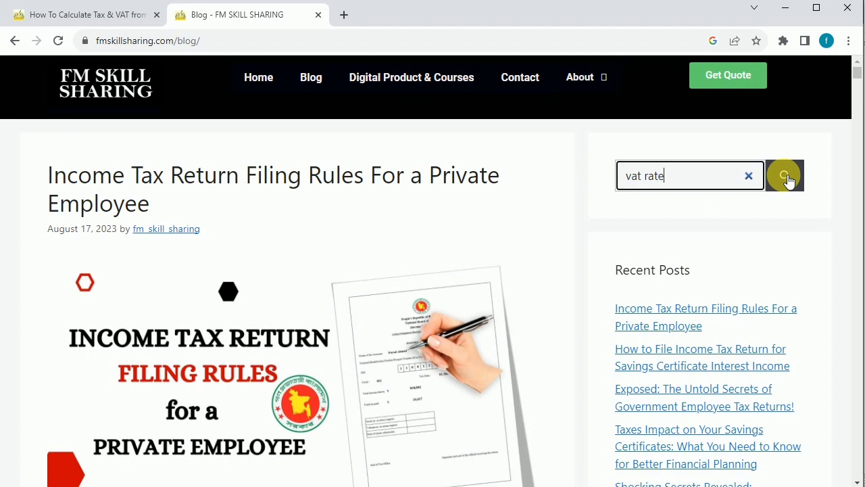
pyautogui.click(787, 179)
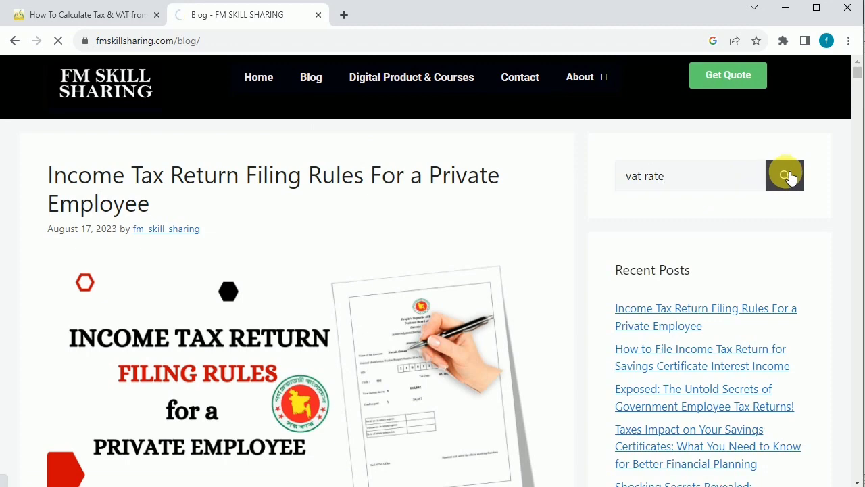
pyautogui.scroll(-2, 319, 313)
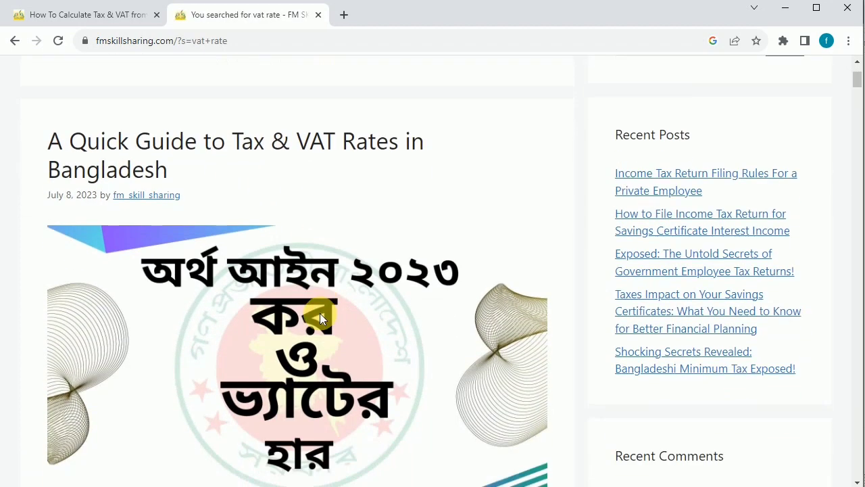
pyautogui.scroll(-1, 319, 313)
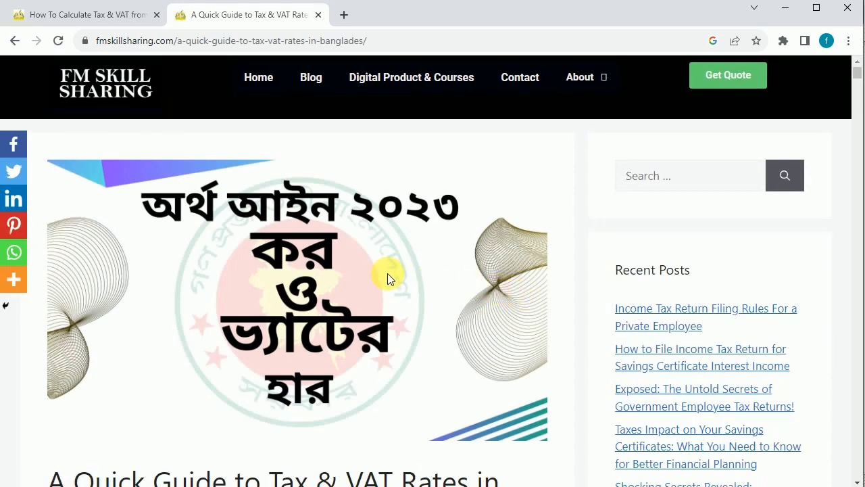
# Find the article's rate table and examine its column headings for tax deduction at source and VAT deduction at source.
pyautogui.scroll(-6, 396, 274)
pyautogui.scroll(-7, 387, 274)
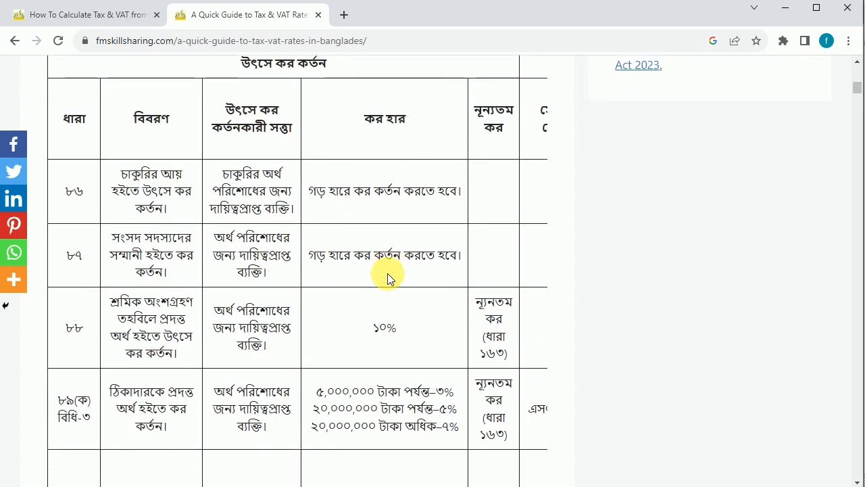
pyautogui.scroll(1, 388, 273)
pyautogui.scroll(2, 226, 199)
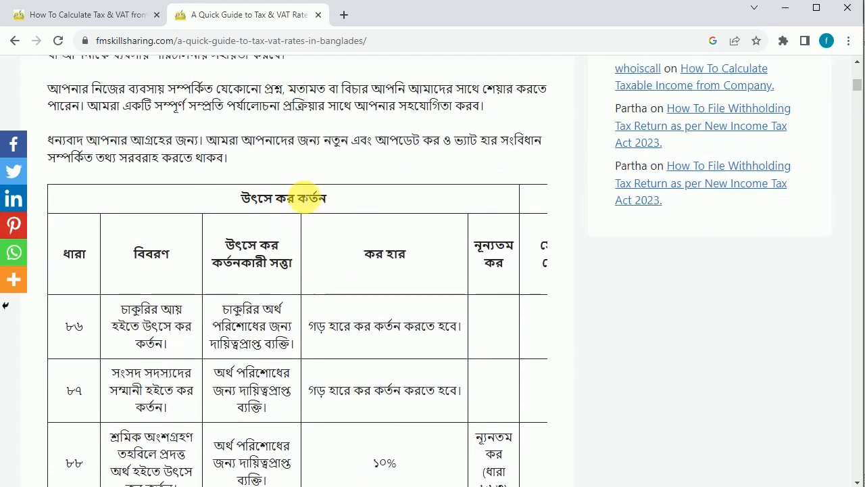
pyautogui.moveTo(322, 255); pyautogui.dragTo(589, 261)
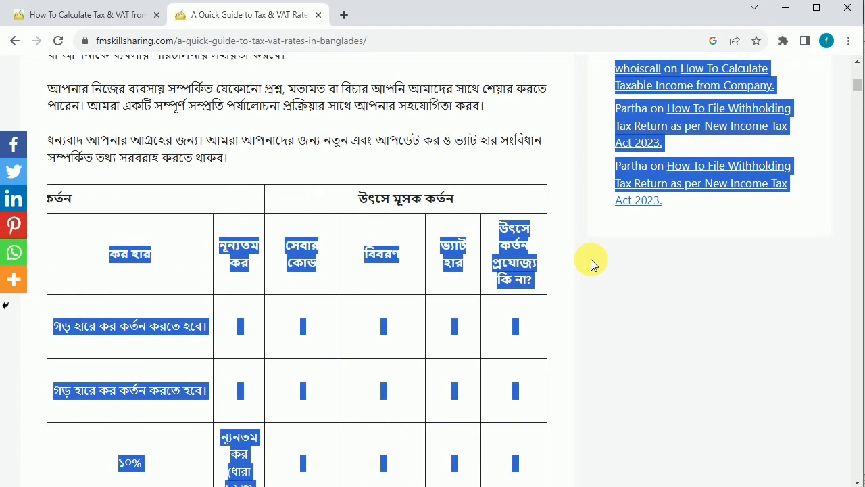
pyautogui.click(393, 210)
pyautogui.moveTo(379, 245); pyautogui.dragTo(5, 248)
# Review the table's rows for contractors, supply of goods and manufacturing, including their tax rates, VAT service codes and VAT rates.
pyautogui.scroll(-8, 245, 300)
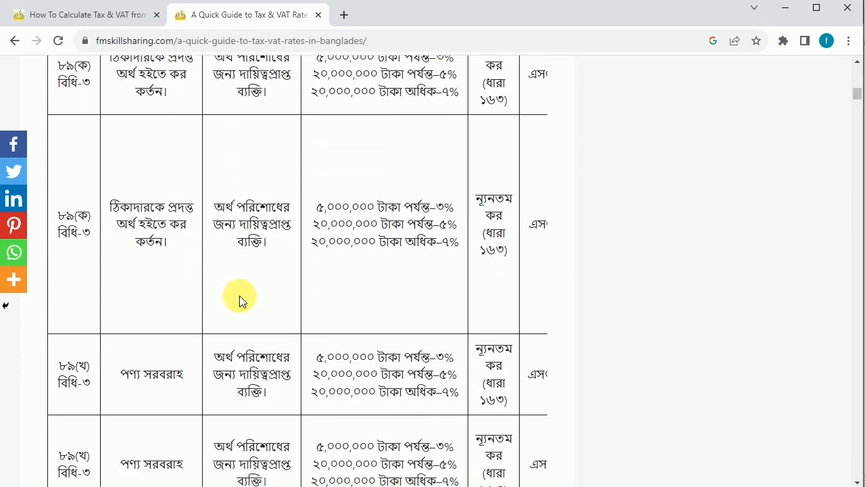
pyautogui.moveTo(238, 306); pyautogui.dragTo(587, 289)
pyautogui.scroll(2, 434, 326)
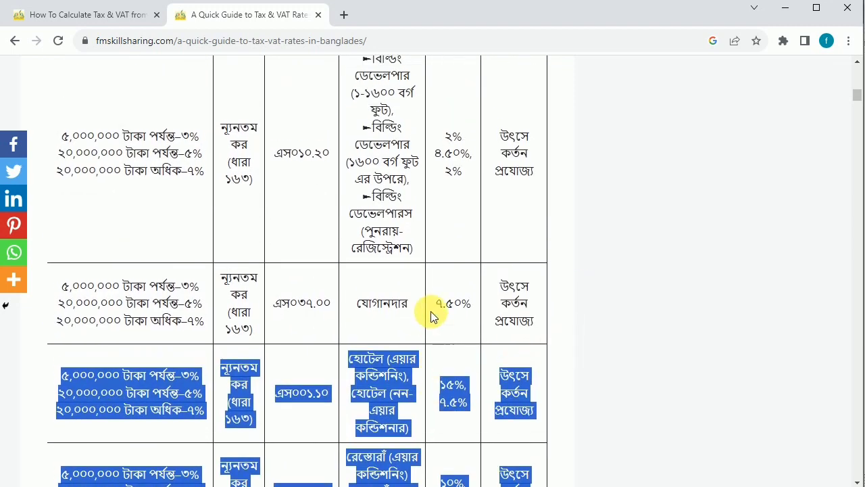
pyautogui.scroll(-5, 338, 257)
pyautogui.scroll(-3, 339, 257)
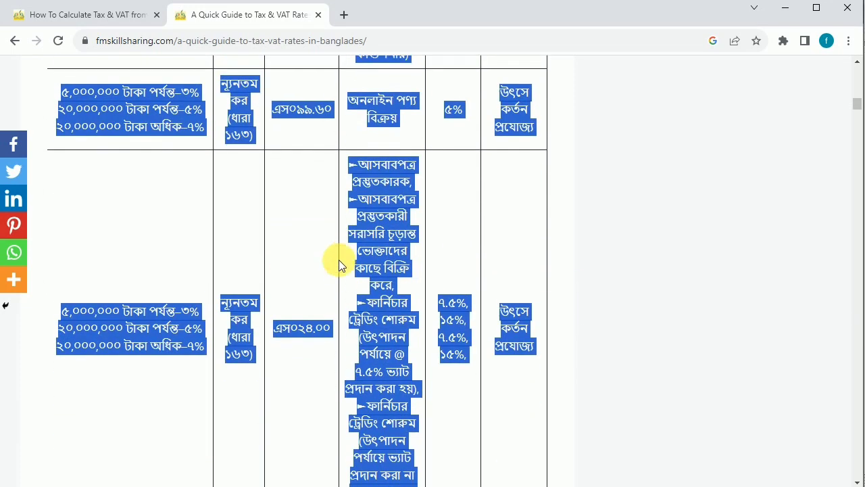
pyautogui.moveTo(340, 273); pyautogui.dragTo(251, 290)
pyautogui.click(252, 290)
pyautogui.moveTo(340, 325); pyautogui.dragTo(21, 338)
pyautogui.click(202, 332)
pyautogui.scroll(-10, 208, 328)
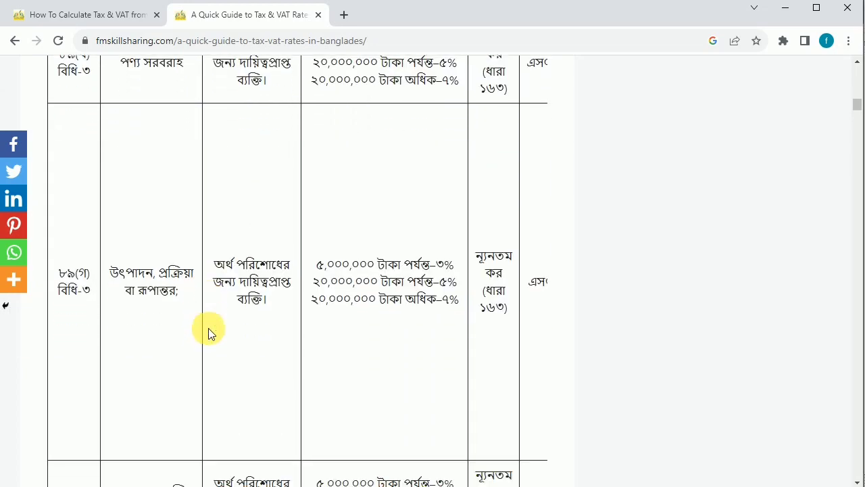
# Review the rate table's petroleum oil supply rows and the VAT columns down to the per-tonne fixed VAT for MS products.
pyautogui.scroll(-6, 205, 326)
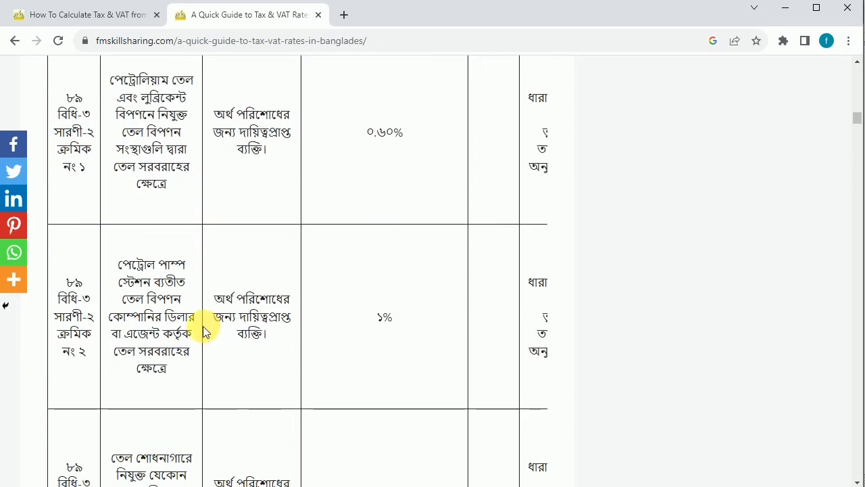
pyautogui.moveTo(203, 304); pyautogui.dragTo(663, 301)
pyautogui.click(447, 293)
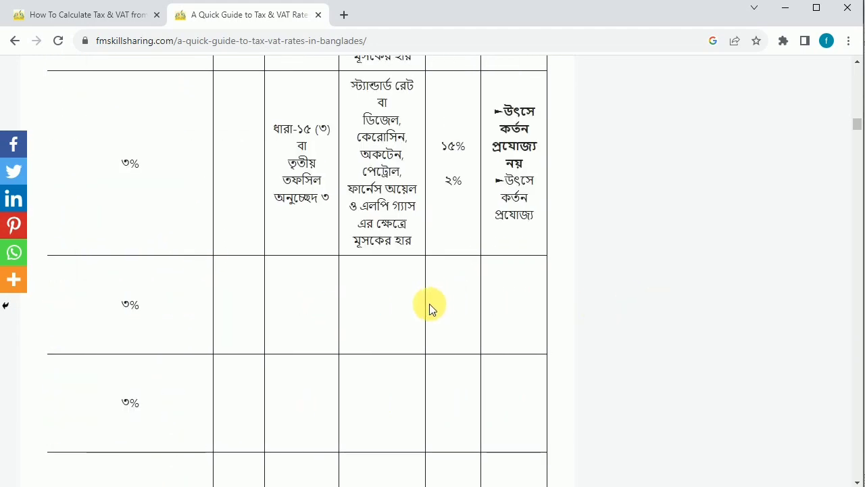
pyautogui.scroll(-5, 430, 304)
pyautogui.scroll(-8, 429, 303)
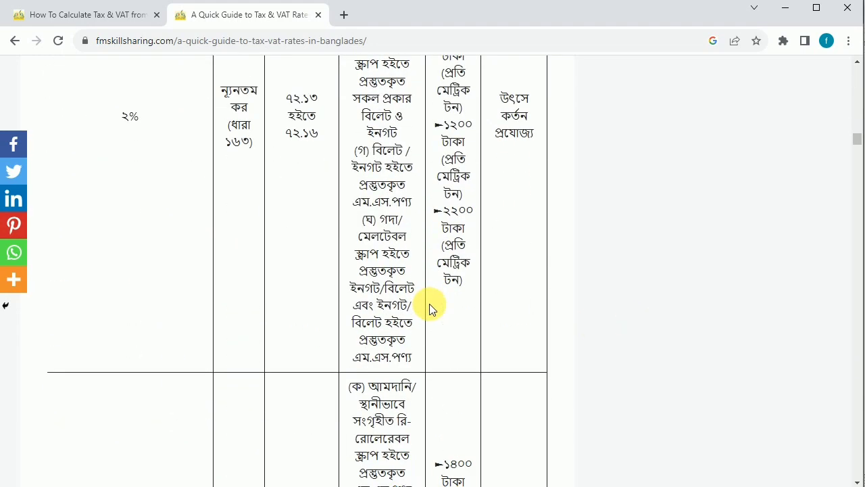
# Review the table's TDS rates for oil refinery supply, gas transmission, gas distribution and extra high voltage power cable.
pyautogui.moveTo(432, 284); pyautogui.dragTo(14, 287)
pyautogui.scroll(2, 388, 290)
pyautogui.scroll(15, 387, 291)
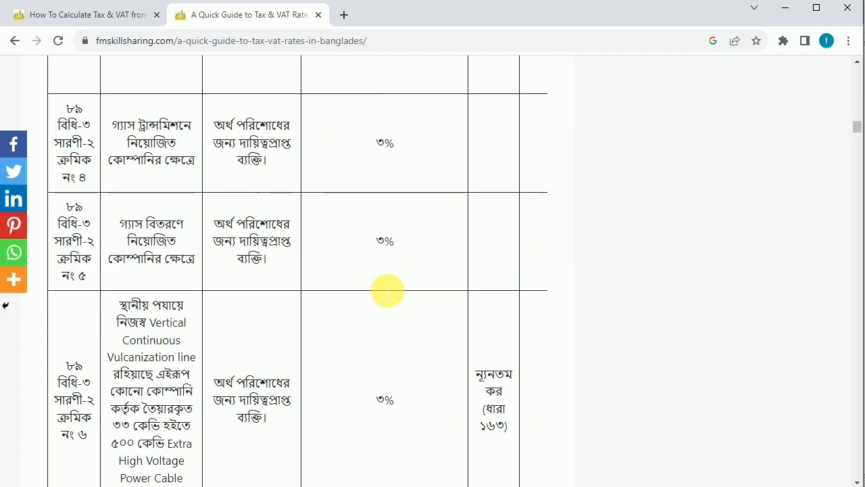
pyautogui.scroll(10, 396, 264)
pyautogui.scroll(-15, 396, 264)
pyautogui.scroll(-7, 396, 261)
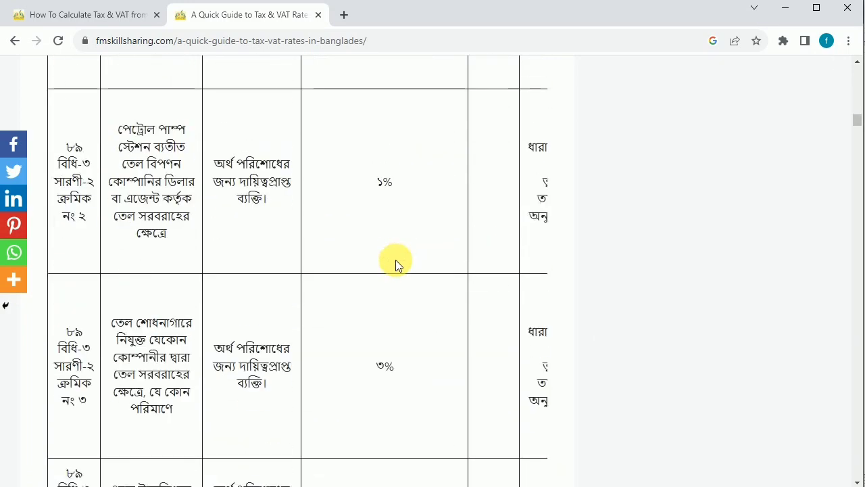
pyautogui.scroll(-9, 396, 259)
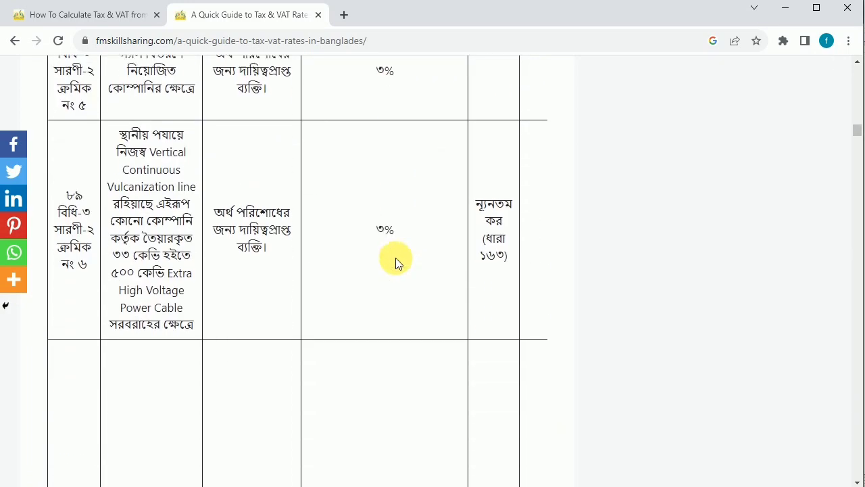
pyautogui.scroll(-2, 396, 260)
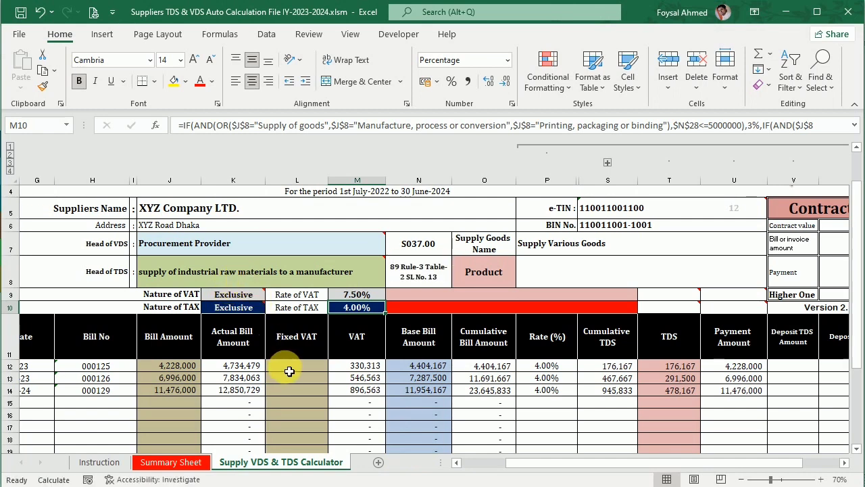
# Switch back to the Excel calculator and set the head of TDS to "In case of locally procured MS Scrap".
pyautogui.click(336, 274)
pyautogui.click(393, 283)
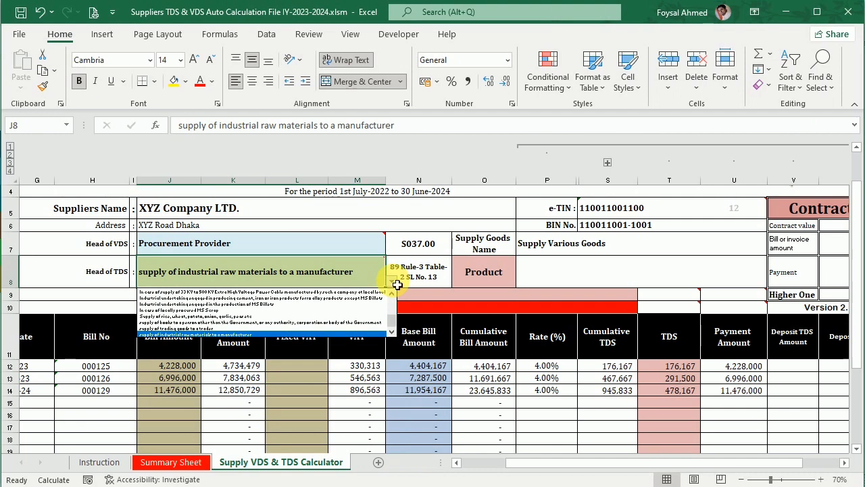
pyautogui.click(322, 316)
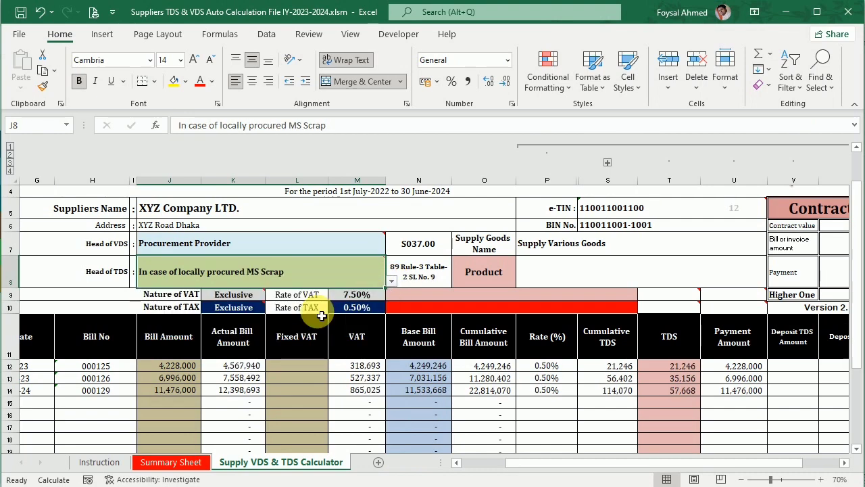
# Set both the nature of VAT and the nature of TAX to Inclusive.
pyautogui.click(232, 297)
pyautogui.click(250, 304)
pyautogui.click(232, 306)
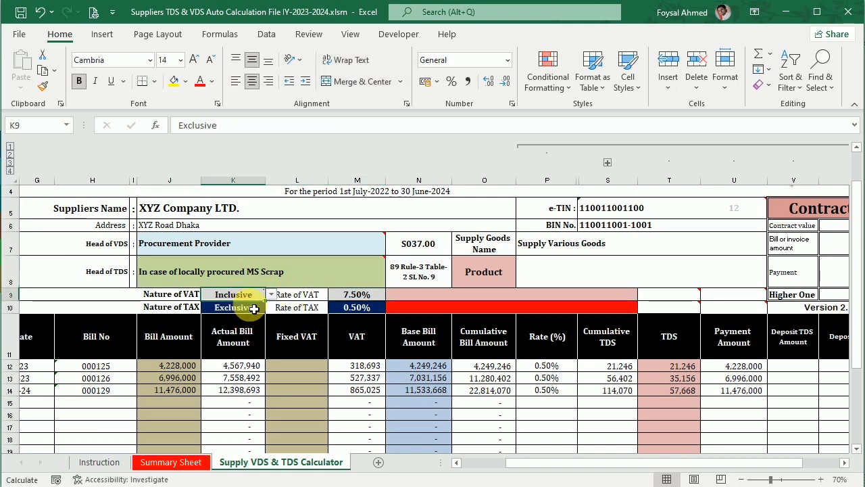
pyautogui.click(271, 308)
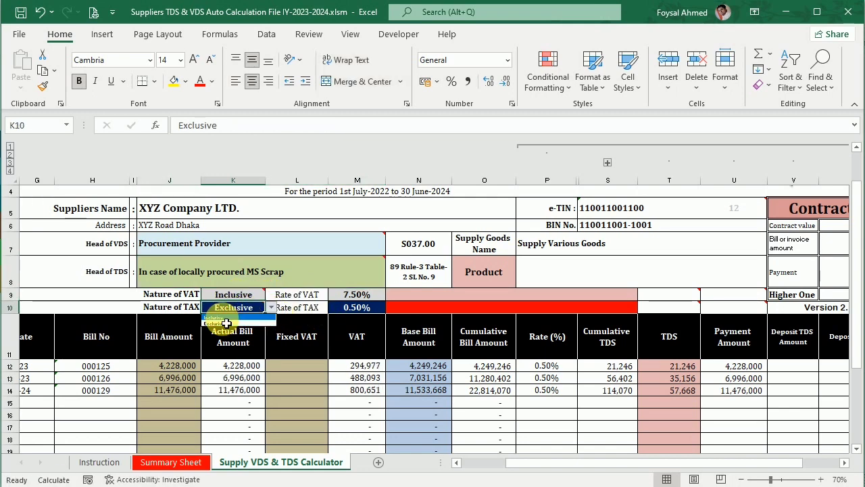
pyautogui.click(230, 317)
pyautogui.click(292, 366)
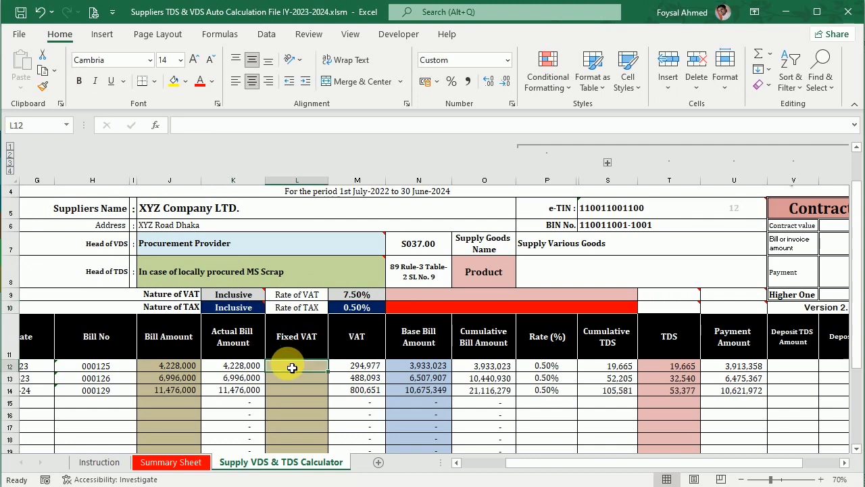
# Set the head of VDS to "Exempted by SRO or General Order".
pyautogui.click(275, 286)
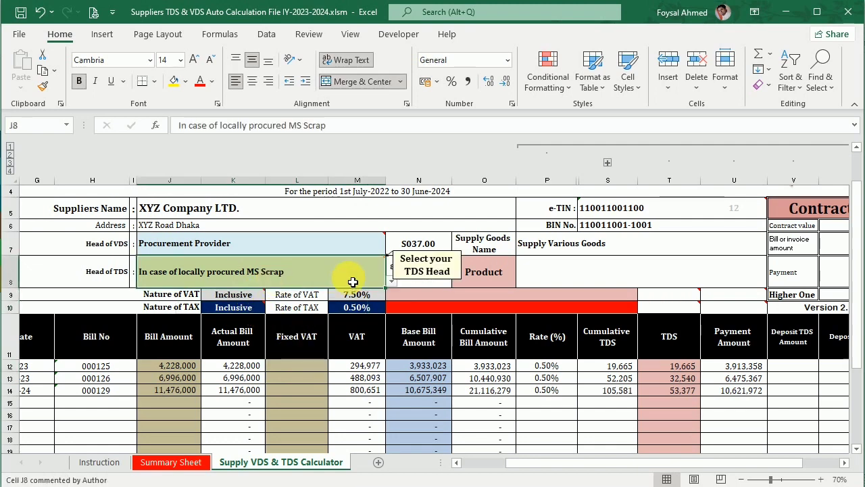
pyautogui.click(357, 246)
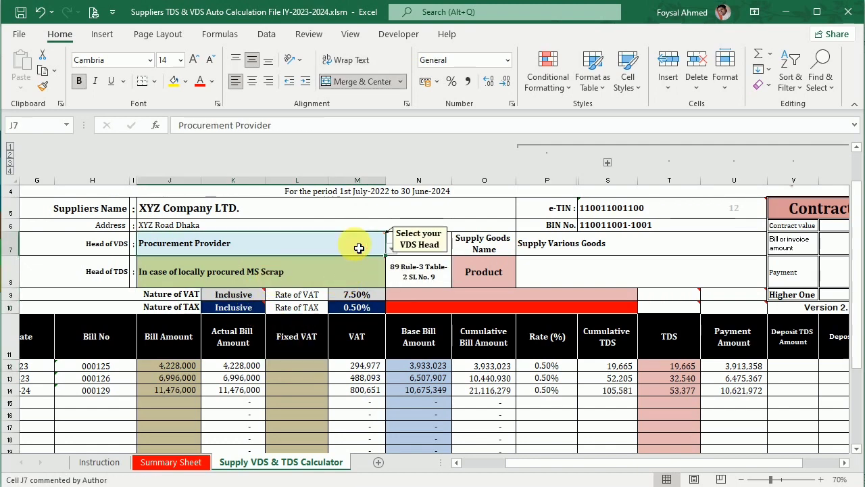
pyautogui.click(392, 250)
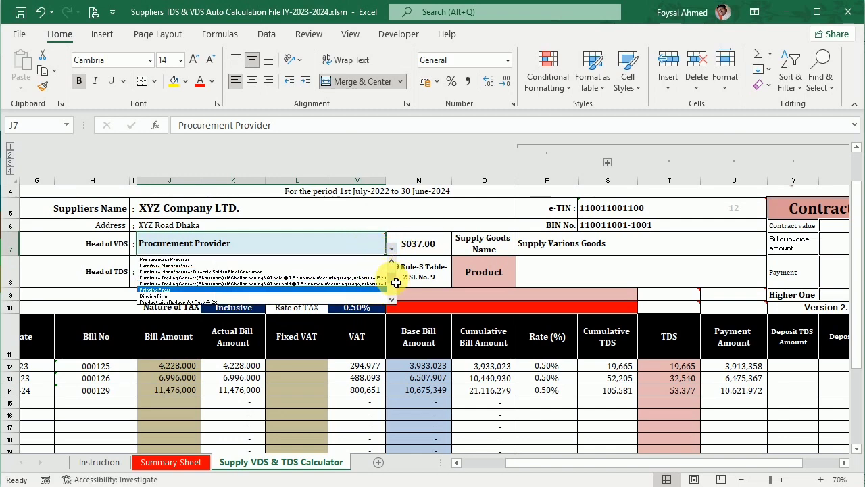
pyautogui.scroll(-3, 392, 282)
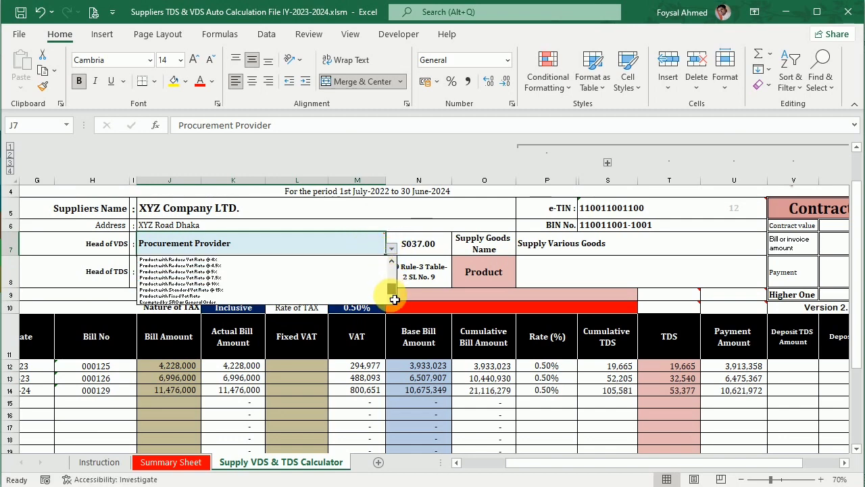
pyautogui.click(276, 302)
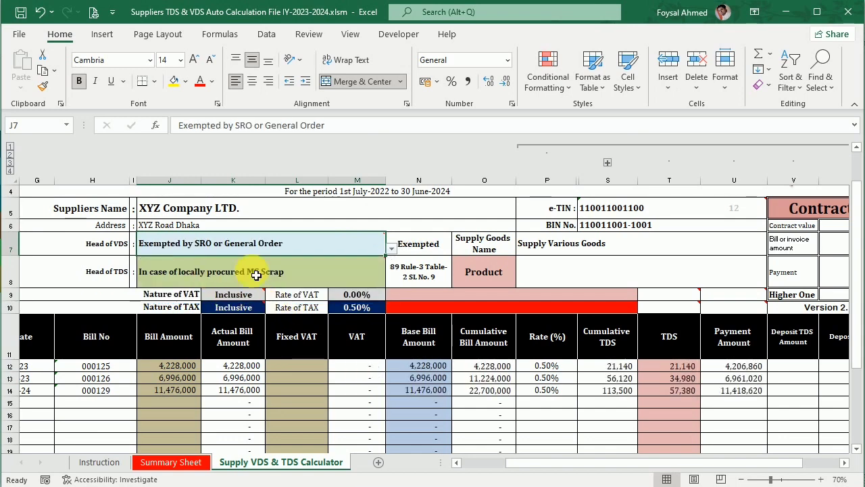
# Set the head of VDS to "Product with Fixed Vat Rate" and enter =1400*10 as the first bill's fixed VAT in L12.
pyautogui.click(391, 250)
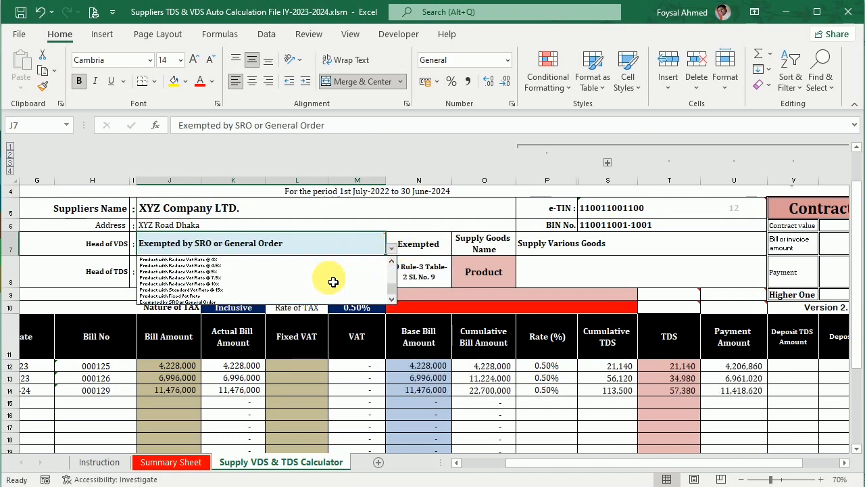
pyautogui.click(283, 299)
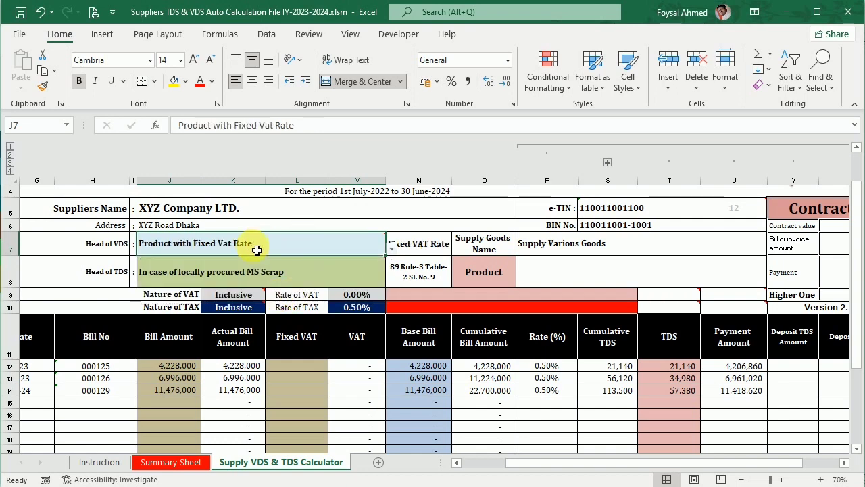
pyautogui.click(297, 366)
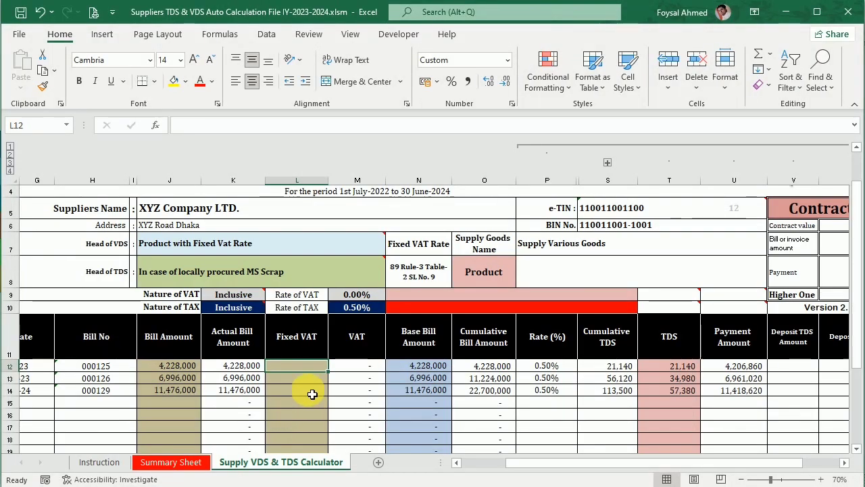
pyautogui.write('=1400*10')
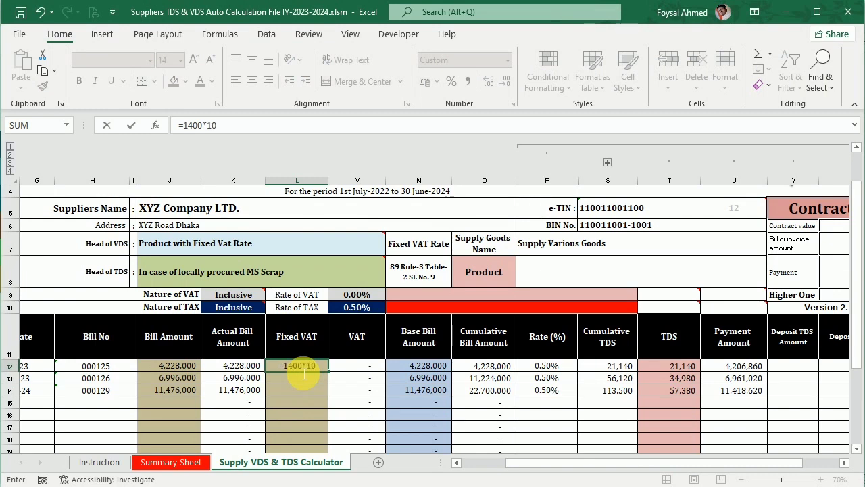
pyautogui.press('Return')
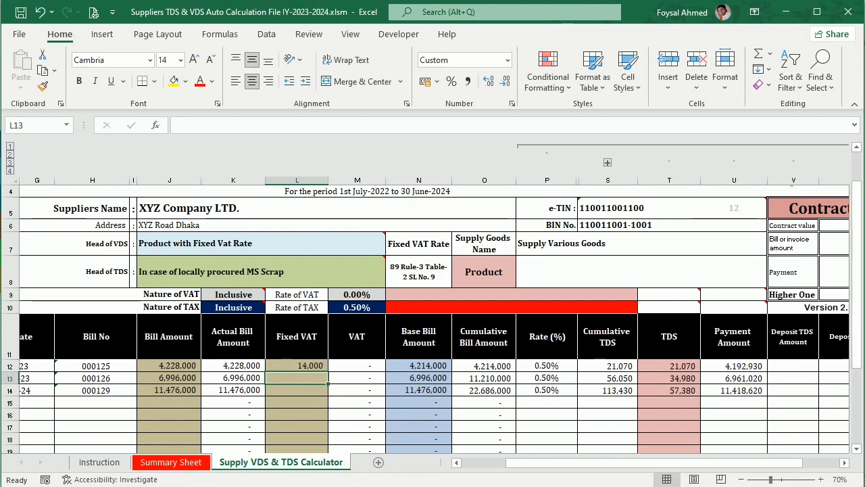
# Switch to Chrome and review the article on calculating tax and VAT, from its supplier bill examples to the imported goods section.
pyautogui.click(351, 485)
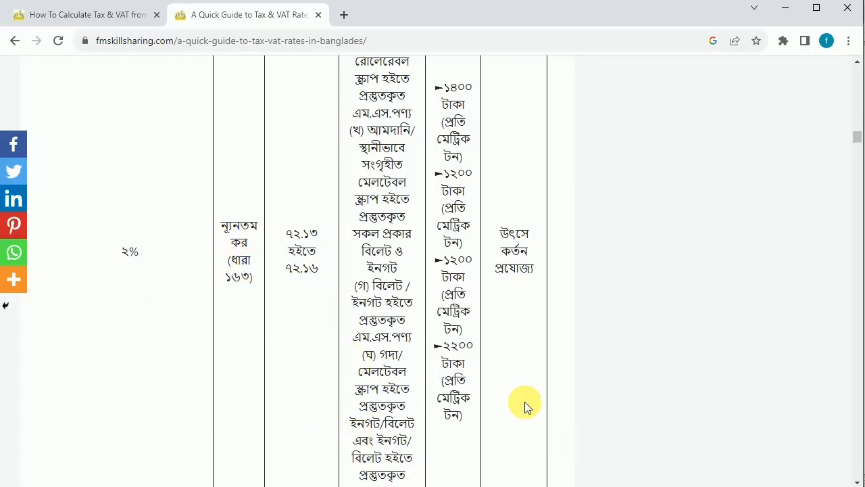
pyautogui.click(73, 16)
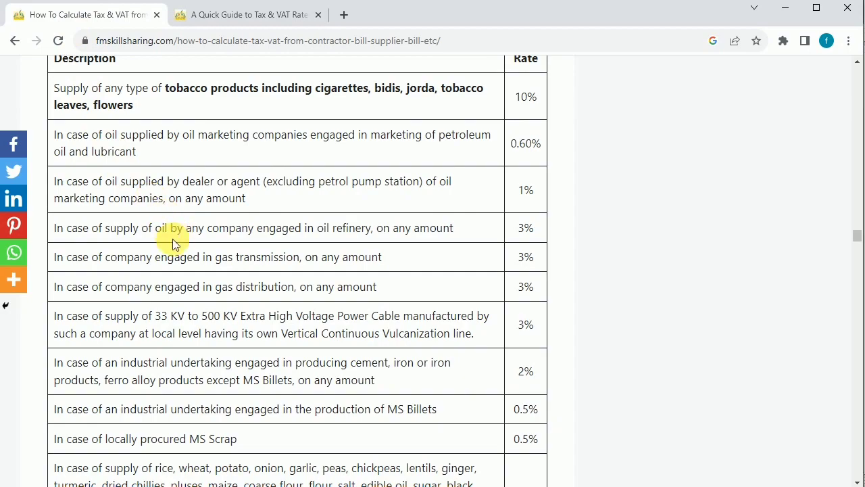
pyautogui.scroll(-15, 173, 239)
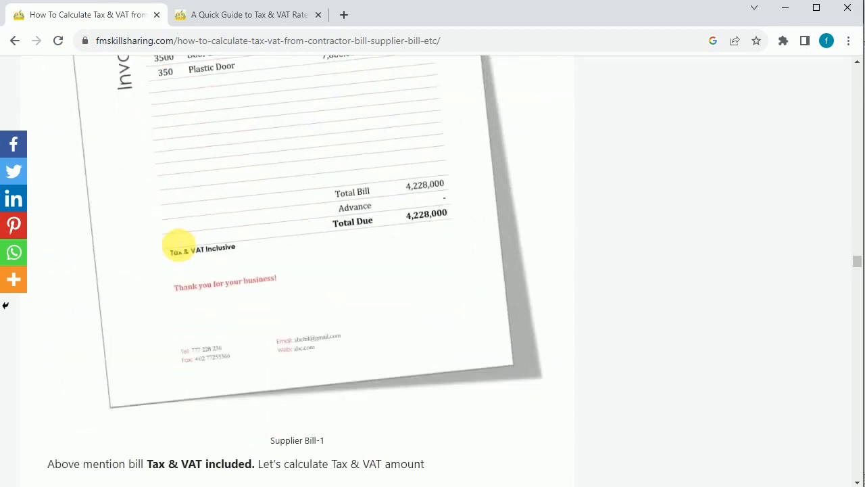
pyautogui.scroll(-20, 178, 243)
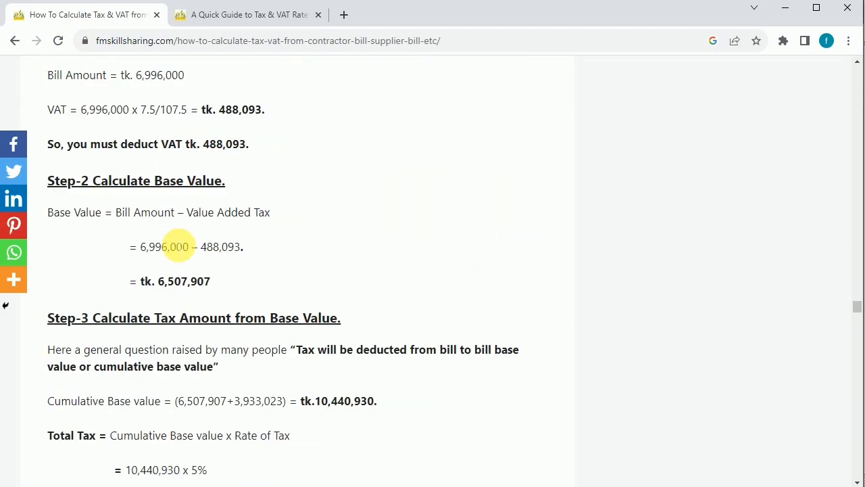
pyautogui.scroll(-15, 176, 244)
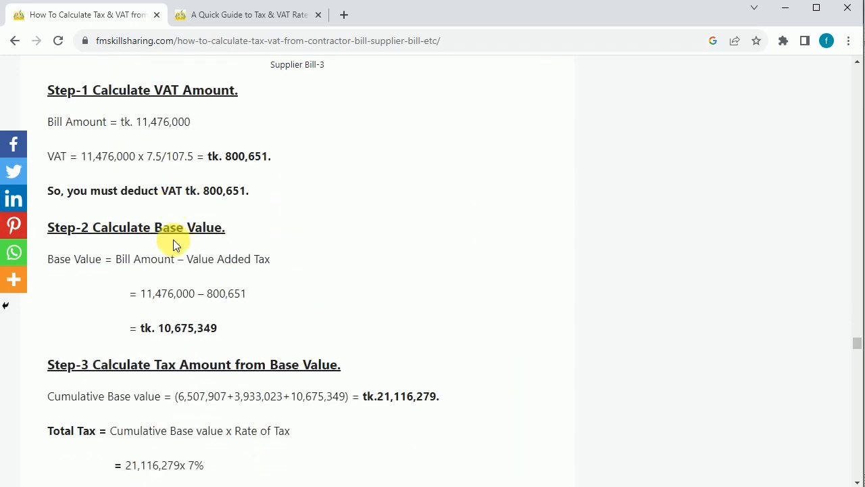
pyautogui.scroll(-3, 173, 244)
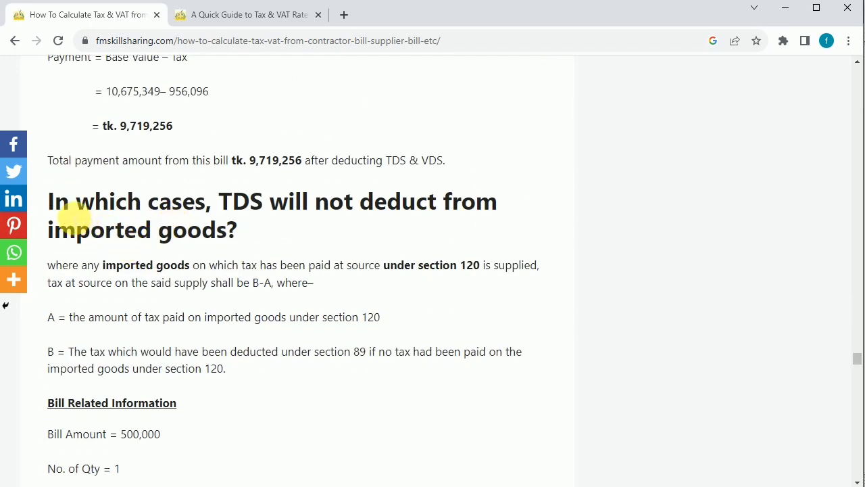
pyautogui.scroll(2, 154, 230)
pyautogui.scroll(5, 154, 230)
pyautogui.scroll(-3, 228, 230)
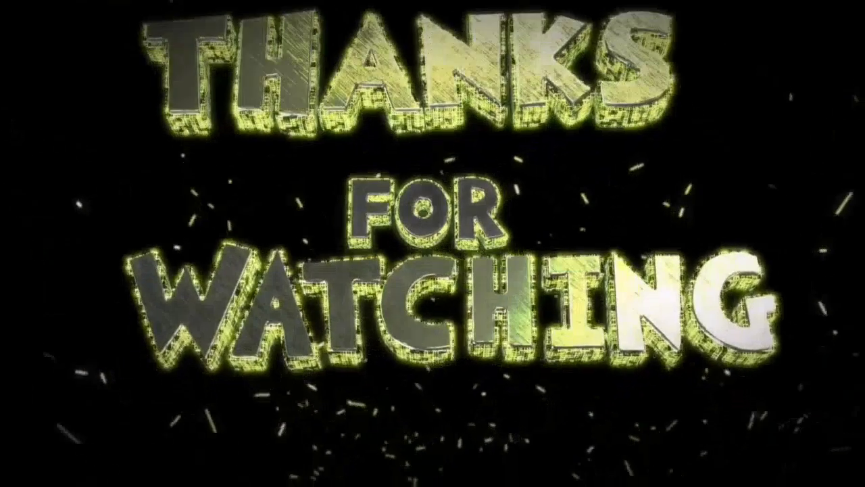